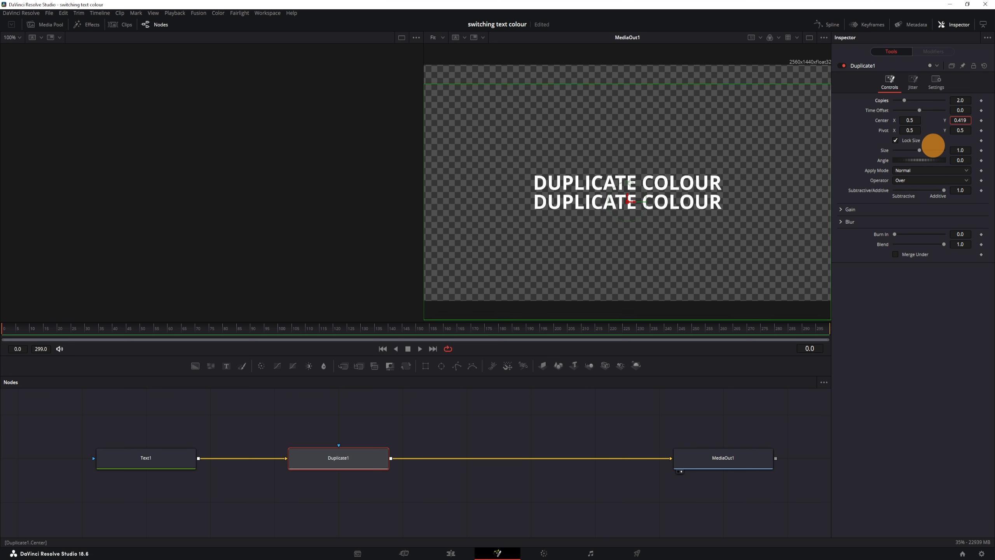
Try different copy counts on the Duplicate1 node, finishing with Copies set to 6.
{"action": "left_click", "coordinate": [967, 101]}
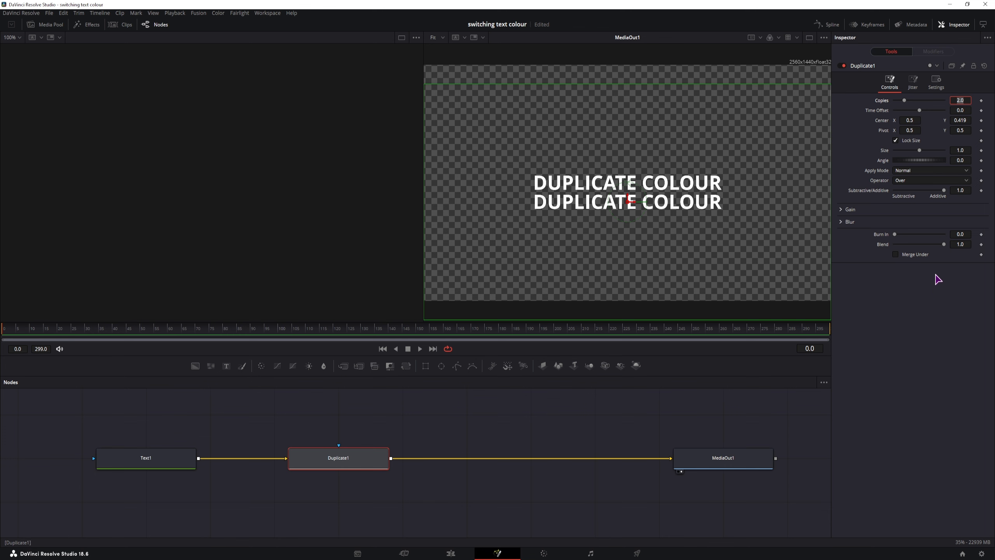
{"action": "left_click", "coordinate": [923, 324]}
{"action": "left_click_drag", "start_coordinate": [905, 101], "coordinate": [918, 104]}
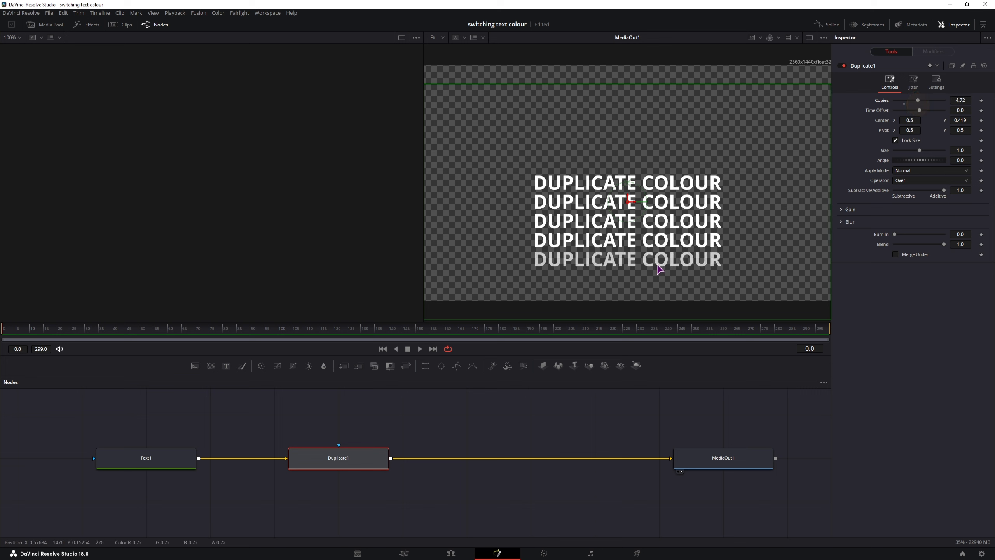
{"action": "left_click", "coordinate": [962, 99]}
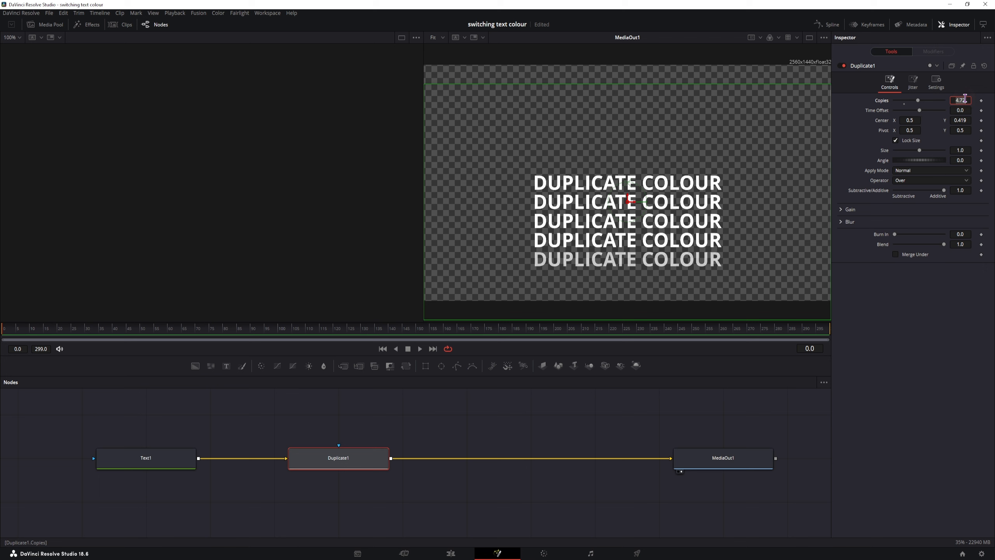
{"action": "type", "text": "6"}
{"action": "key", "text": "Tab"}
Tighten the duplicates' spacing by setting Center Y to 0.441, save the project, and set Copies to 8.
{"action": "left_click_drag", "start_coordinate": [960, 121], "coordinate": [968, 121]}
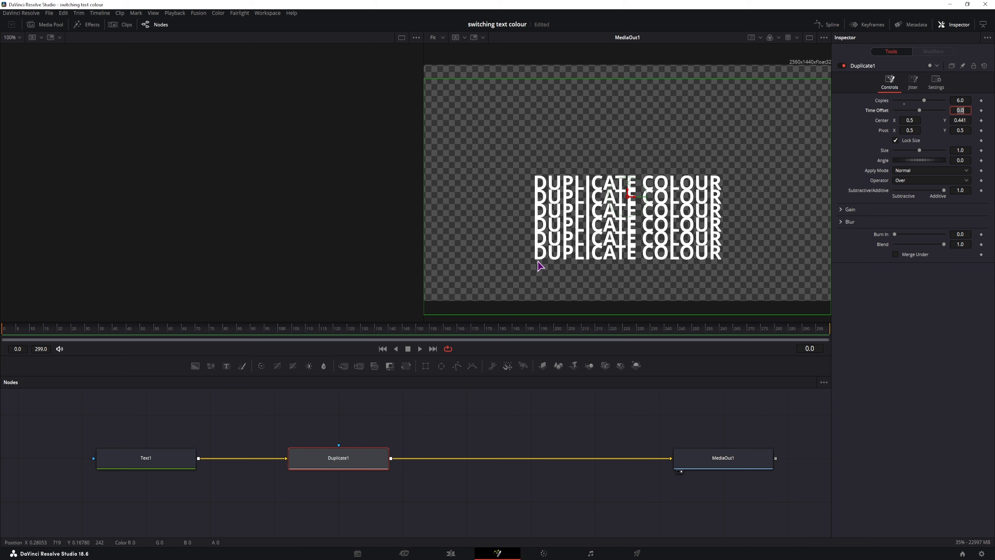
{"action": "key", "text": "ctrl+s"}
{"action": "left_click", "coordinate": [960, 100]}
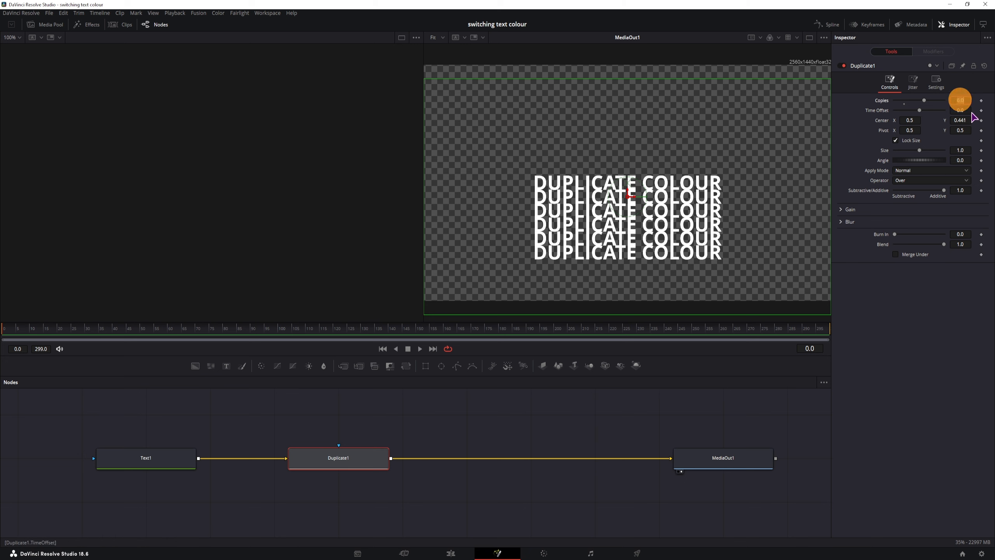
{"action": "key", "text": "Tab"}
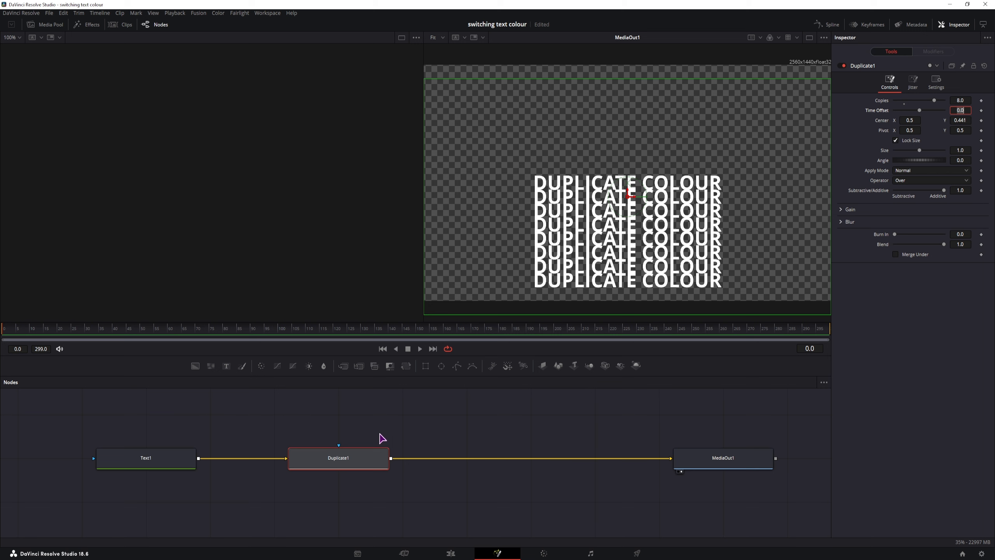
Look over the Text1 settings, and set the Duplicate1 node's Center Y to 0.44.
{"action": "left_click", "coordinate": [143, 459]}
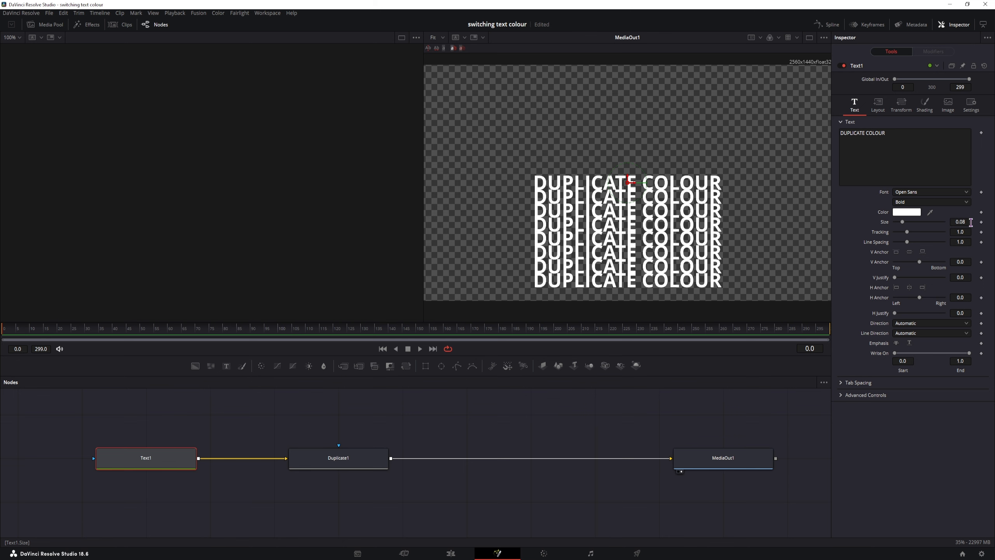
{"action": "left_click", "coordinate": [364, 466]}
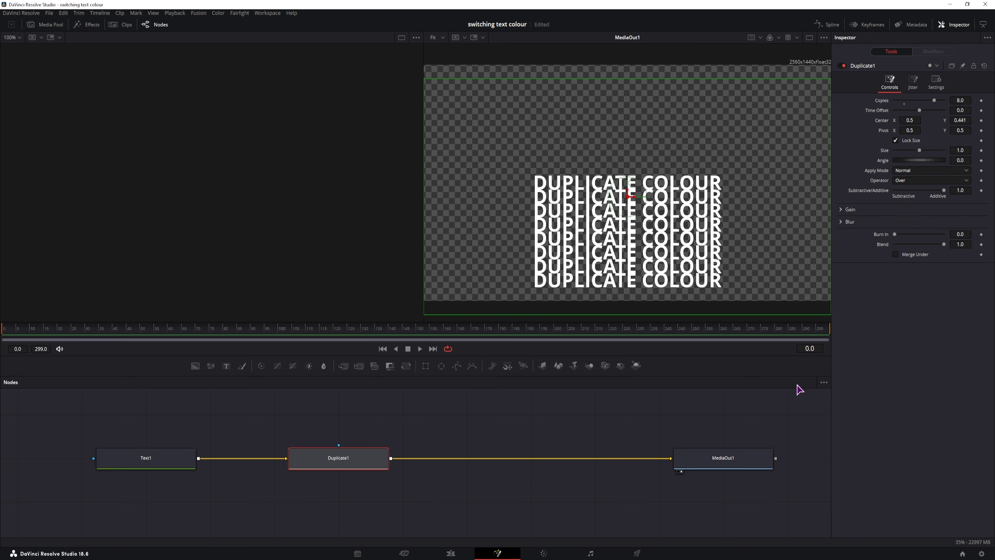
{"action": "left_click", "coordinate": [967, 120]}
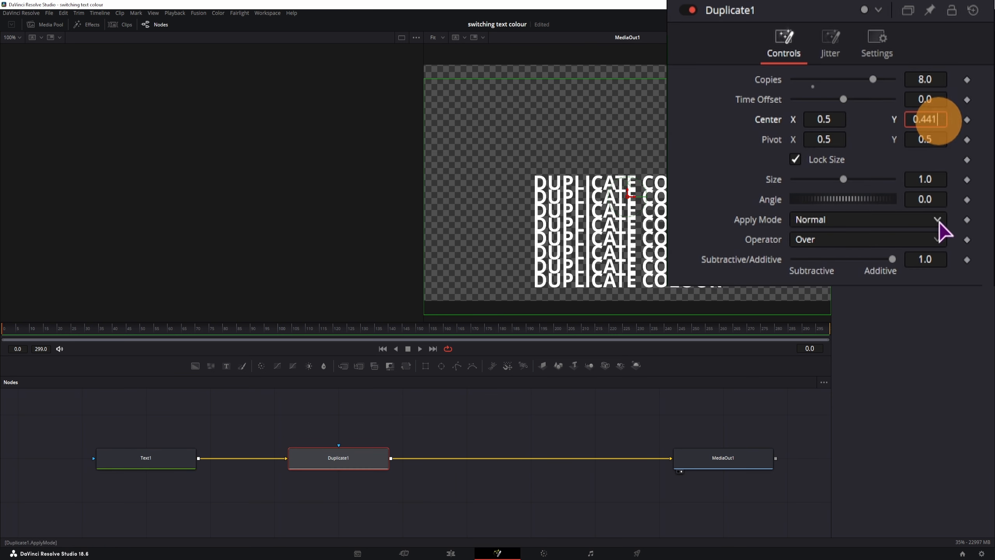
{"action": "key", "text": "BackSpace"}
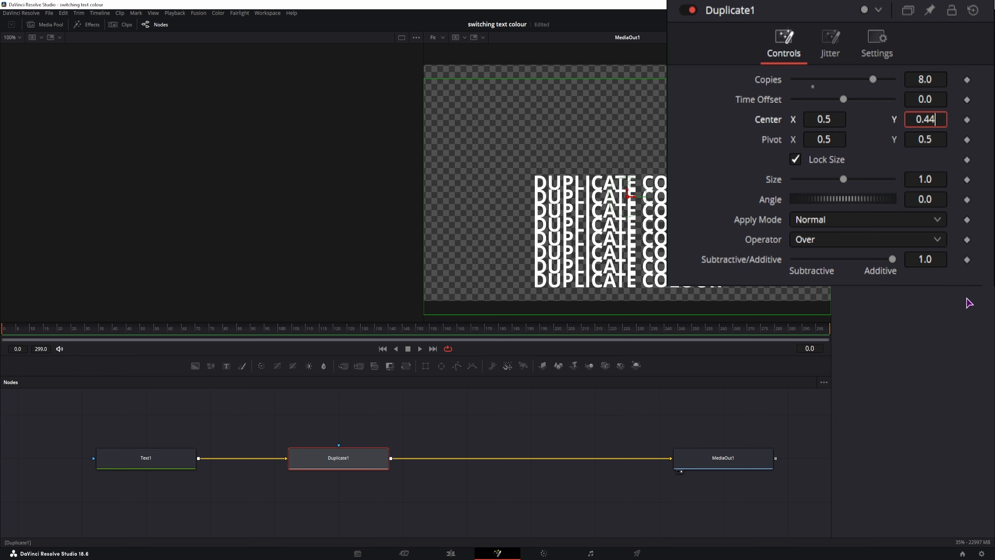
{"action": "key", "text": "Tab"}
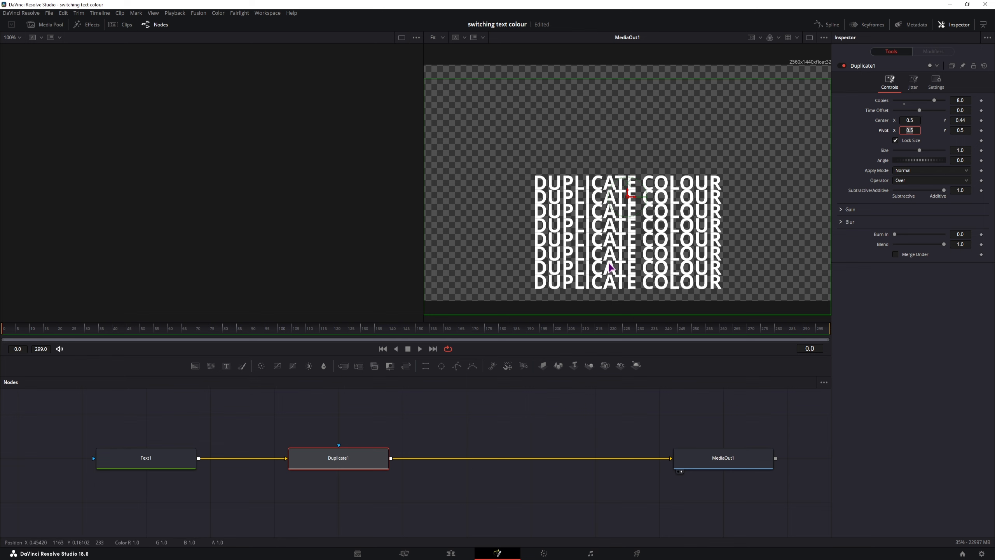
Add a keyframe for the Duplicate1 node's Center at frame 100.
{"action": "left_click", "coordinate": [790, 333]}
{"action": "mouse_move", "coordinate": [283, 333]}
{"action": "left_mouse_down"}
{"action": "mouse_move", "coordinate": [260, 333]}
{"action": "mouse_move", "coordinate": [281, 334]}
{"action": "left_mouse_up"}
{"action": "left_click", "coordinate": [982, 121]}
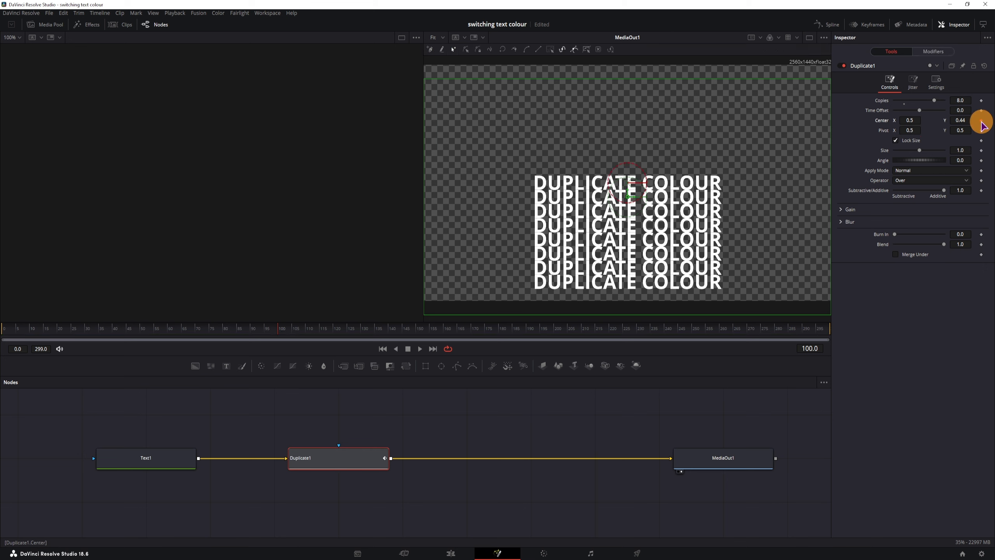
Set Duplicate1's Center Y to 0.5 at frame 20 and scrub through to frame 100 to preview the animation.
{"action": "left_click_drag", "start_coordinate": [284, 339], "coordinate": [31, 342]}
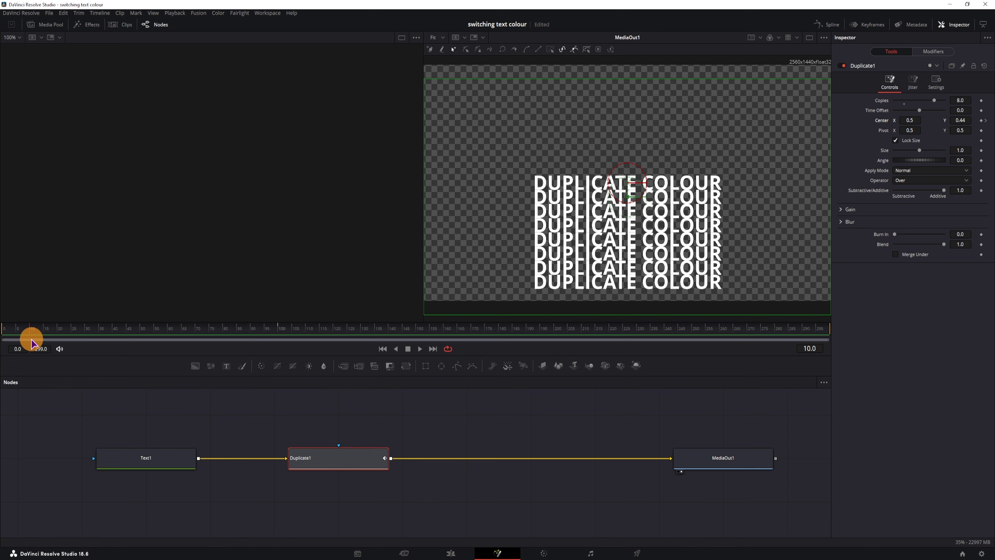
{"action": "left_click", "coordinate": [58, 334]}
{"action": "left_click", "coordinate": [960, 120]}
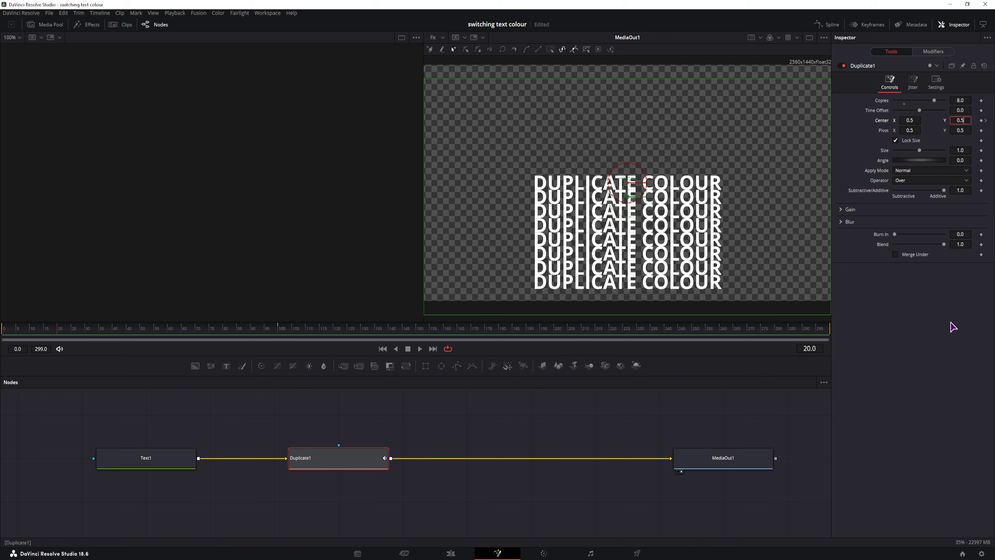
{"action": "key", "text": "Tab"}
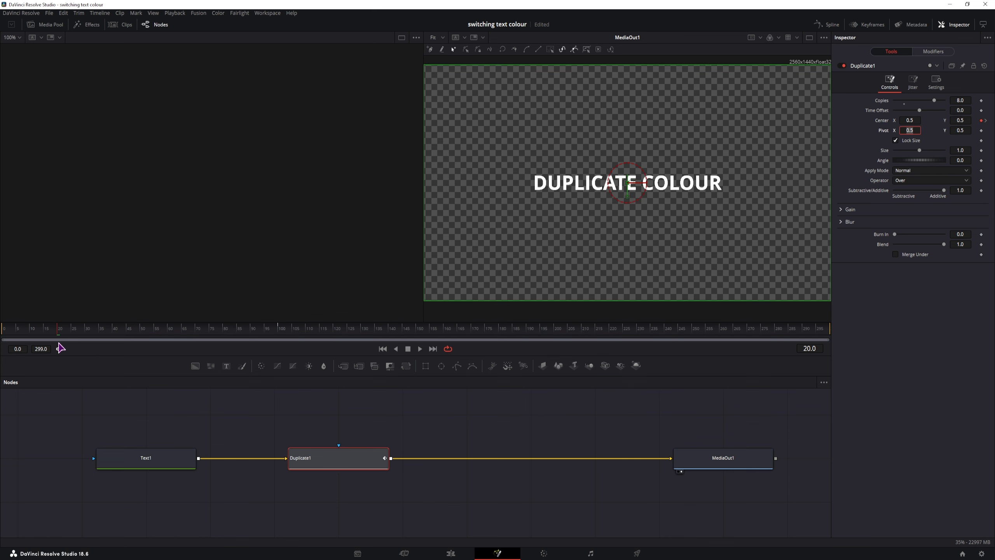
{"action": "left_click_drag", "start_coordinate": [33, 329], "coordinate": [280, 343]}
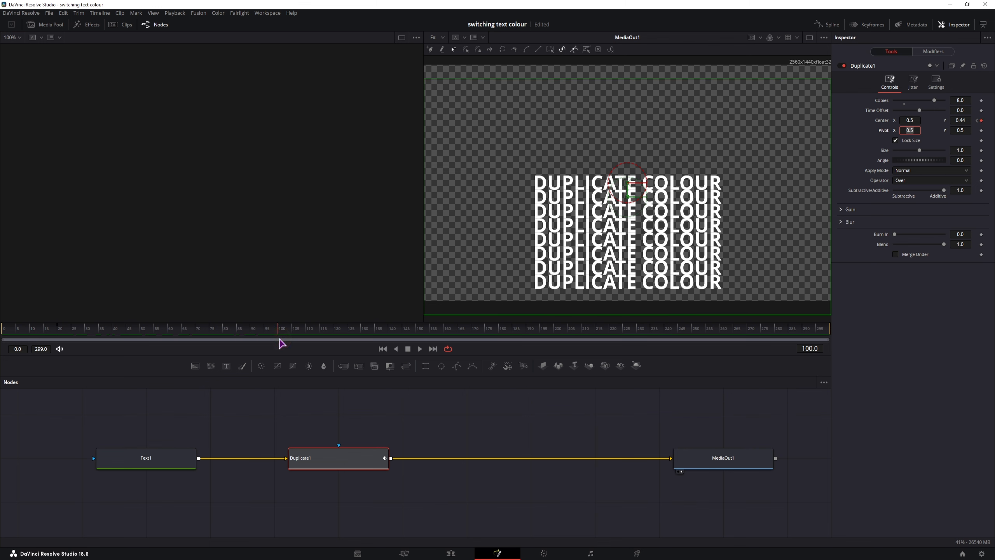
Paste an instance of the Duplicate1 node above the original and connect Text1's output to the instance's input.
{"action": "left_click", "coordinate": [335, 462]}
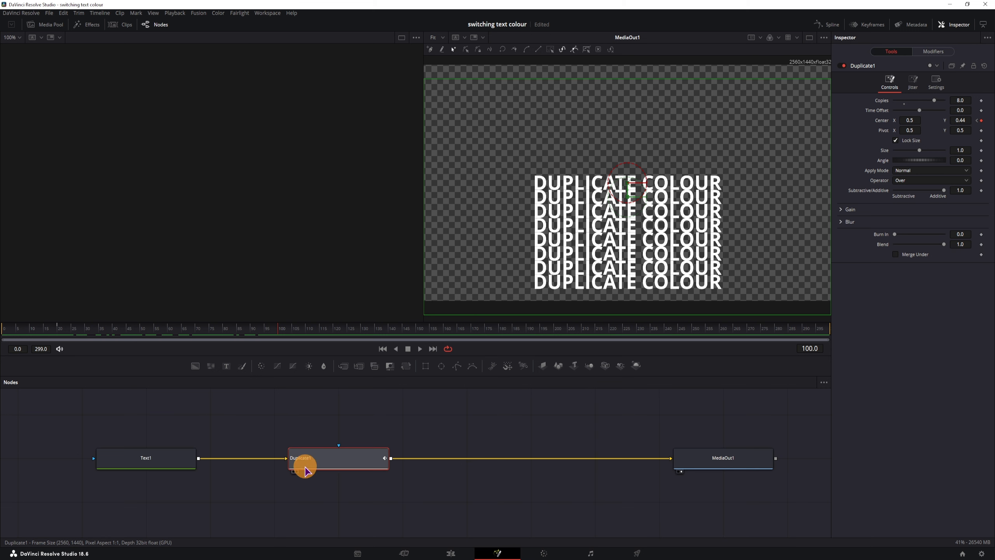
{"action": "key", "text": "ctrl+c"}
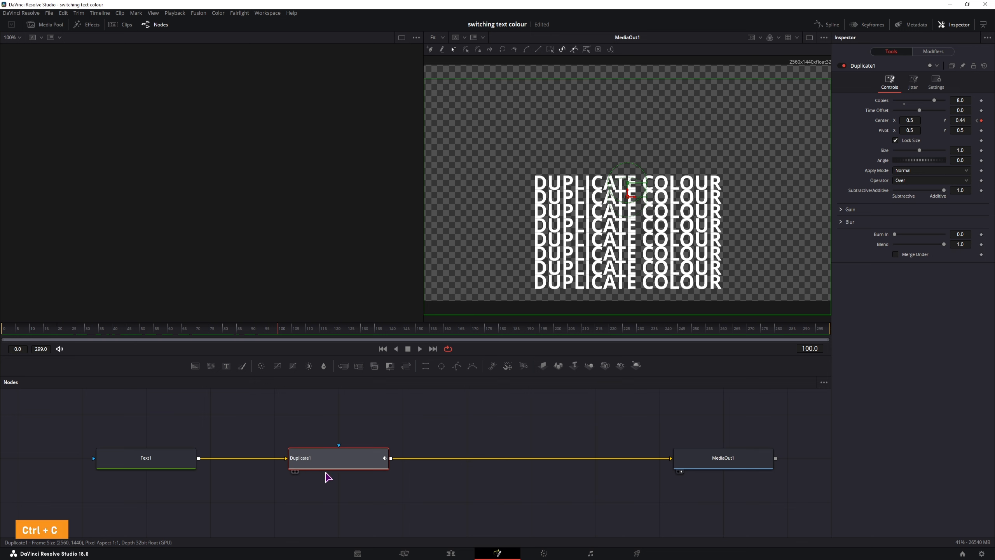
{"action": "right_click", "coordinate": [312, 399]}
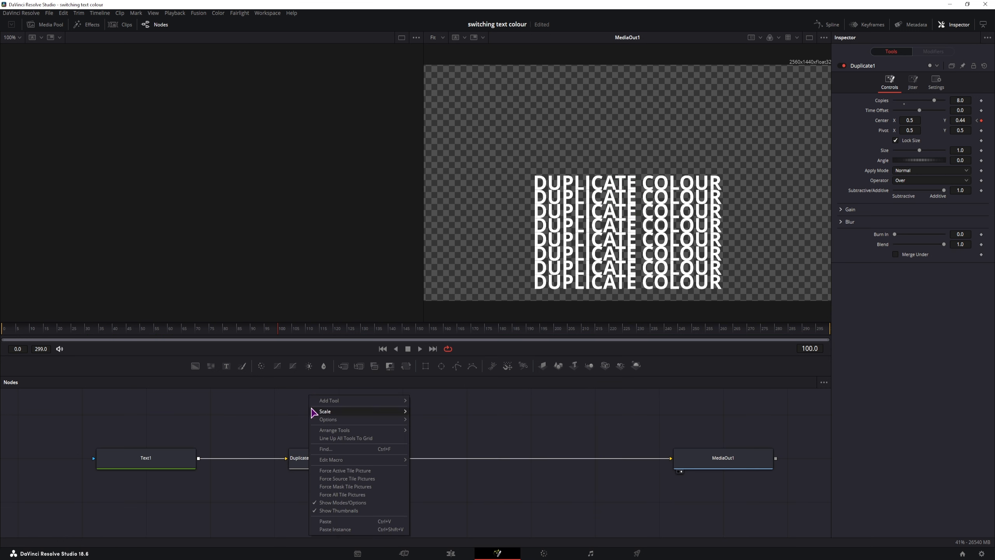
{"action": "left_click", "coordinate": [336, 530]}
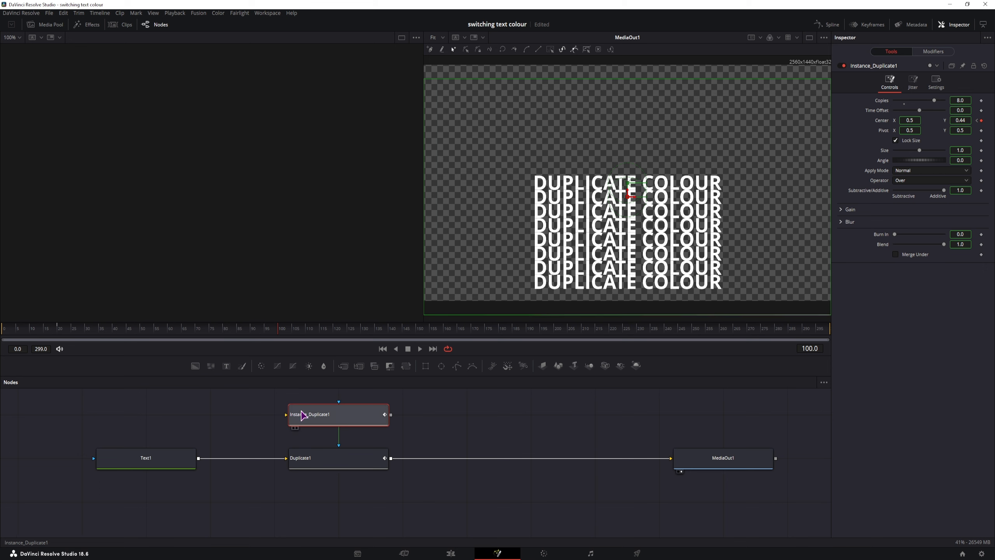
{"action": "left_click", "coordinate": [347, 420]}
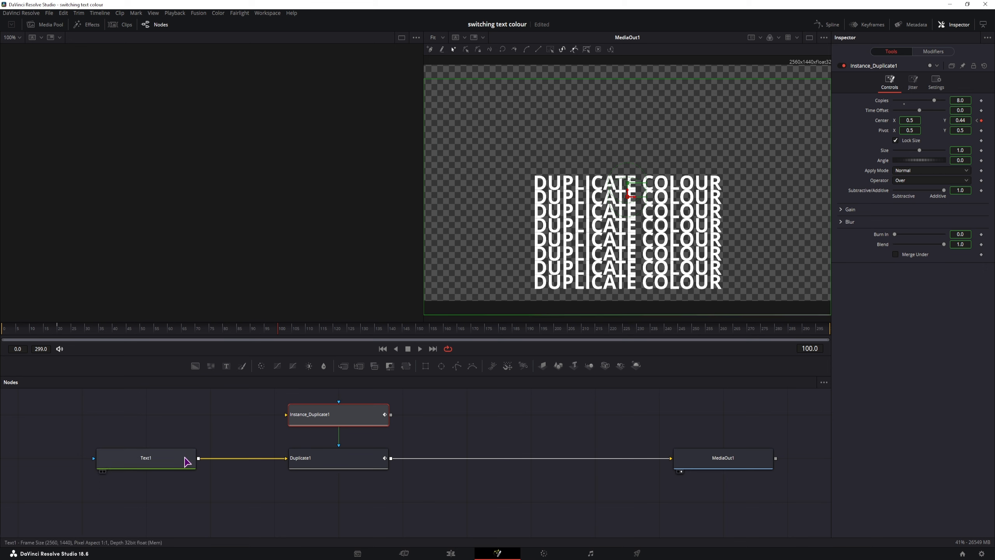
{"action": "left_click_drag", "start_coordinate": [199, 458], "coordinate": [303, 411]}
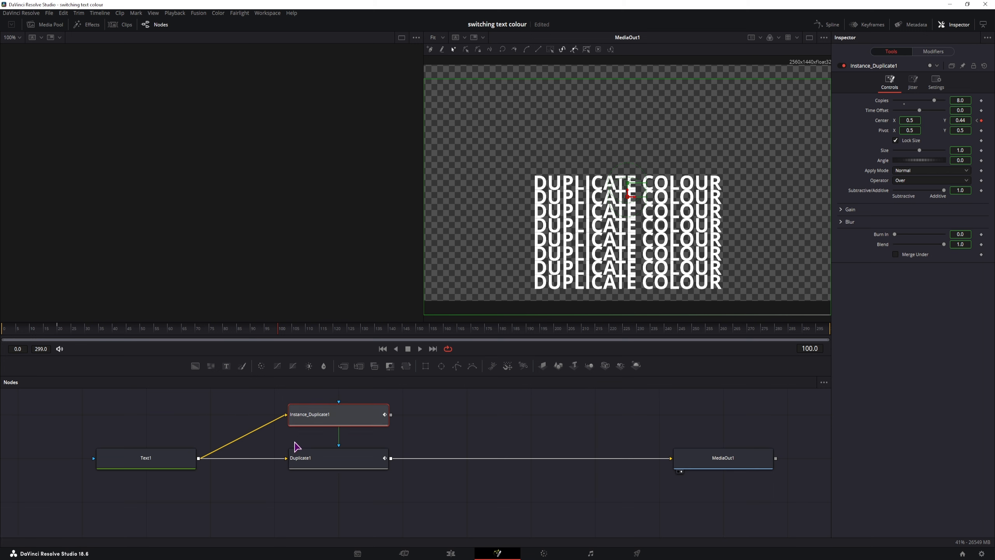
Show the Instance_Duplicate1 node in the first viewer and save the project.
{"action": "key", "text": "1"}
{"action": "left_click", "coordinate": [351, 418]}
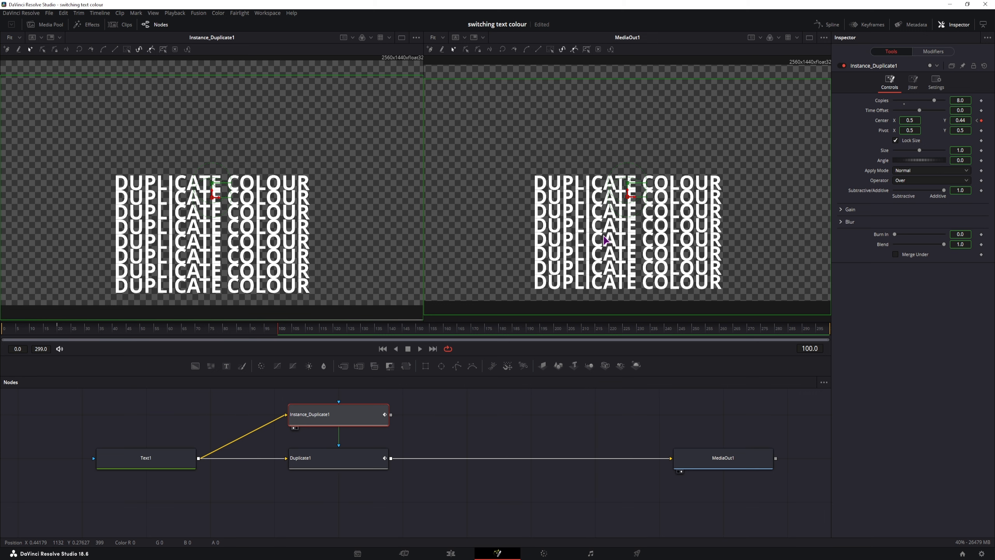
{"action": "key", "text": "ctrl+s"}
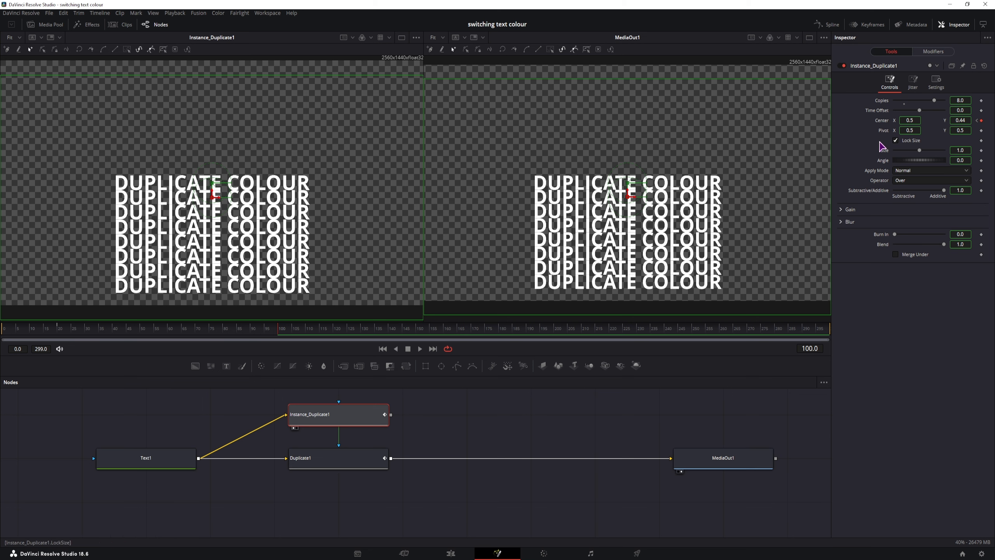
Deinstance the Center parameter of Instance_Duplicate1 and check its animation between frame 20 and frame 94.
{"action": "right_click", "coordinate": [884, 125]}
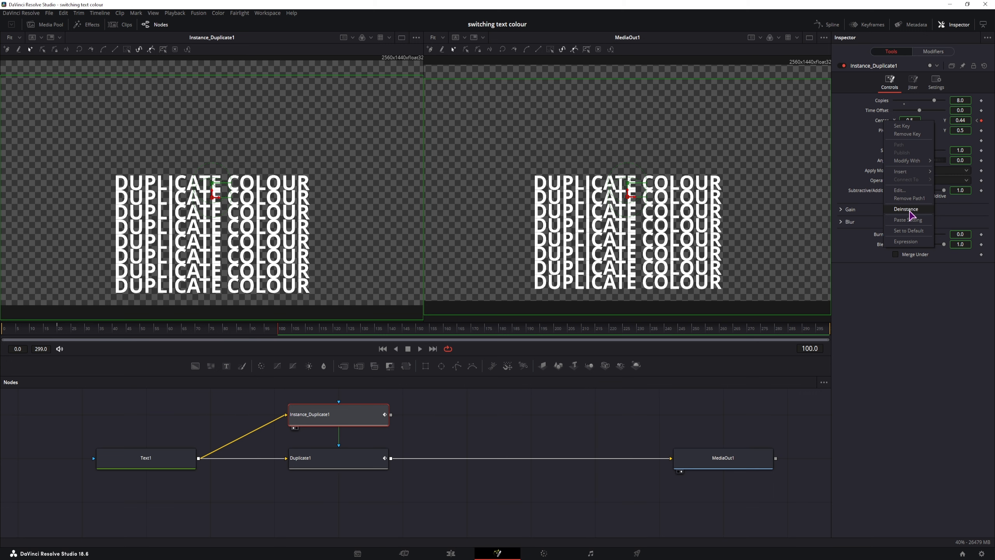
{"action": "left_click", "coordinate": [906, 209]}
{"action": "left_click", "coordinate": [58, 334]}
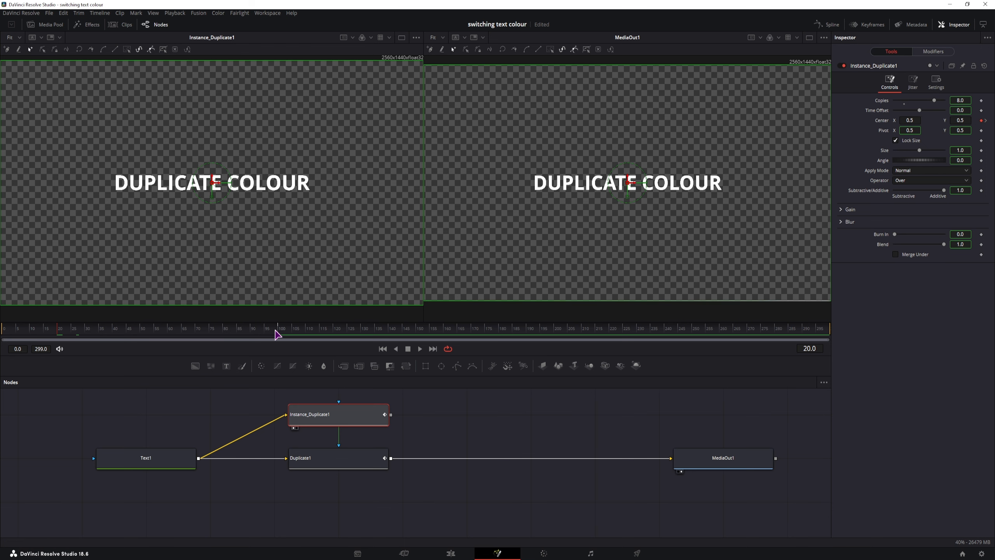
{"action": "mouse_move", "coordinate": [277, 334]}
{"action": "left_mouse_down"}
{"action": "mouse_move", "coordinate": [296, 331]}
{"action": "mouse_move", "coordinate": [261, 331]}
{"action": "left_mouse_up"}
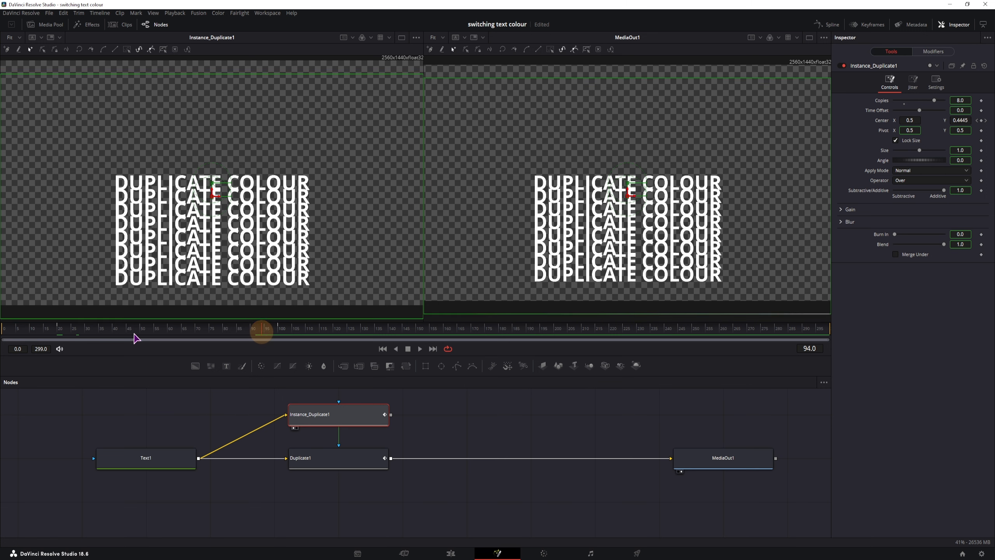
{"action": "left_click", "coordinate": [61, 333]}
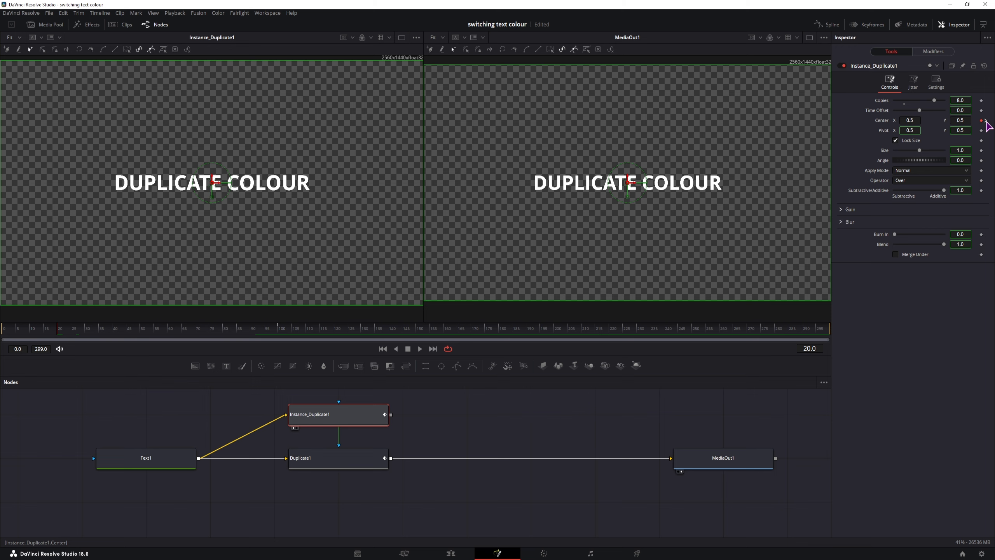
Try setting Instance_Duplicate1's Center Y to 0.56 at the frame 100 keyframe.
{"action": "left_click", "coordinate": [986, 121]}
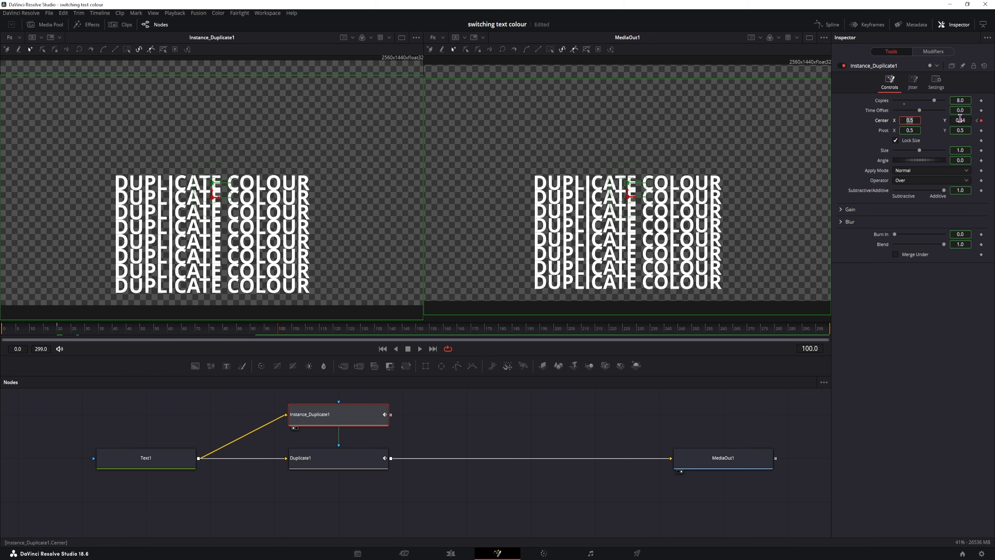
{"action": "left_click", "coordinate": [963, 121]}
{"action": "key", "text": "Return"}
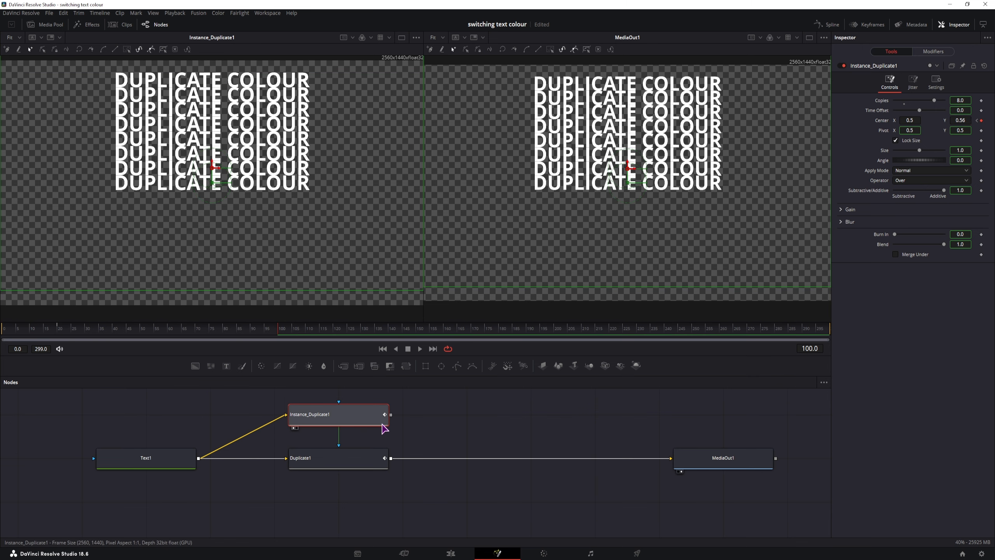
Show the Duplicate1 node in the second viewer and undo the last Center Y change.
{"action": "left_click", "coordinate": [349, 465]}
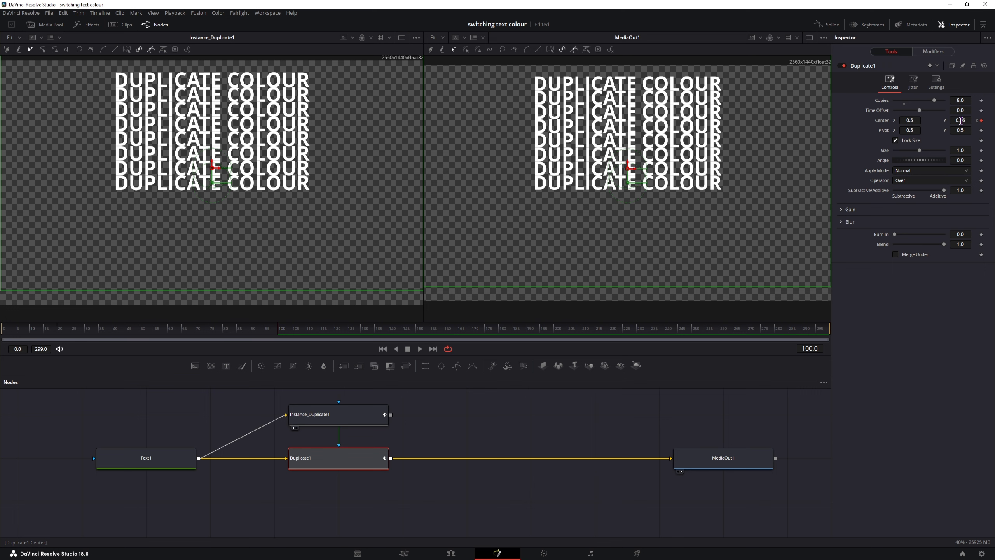
{"action": "left_click", "coordinate": [328, 468]}
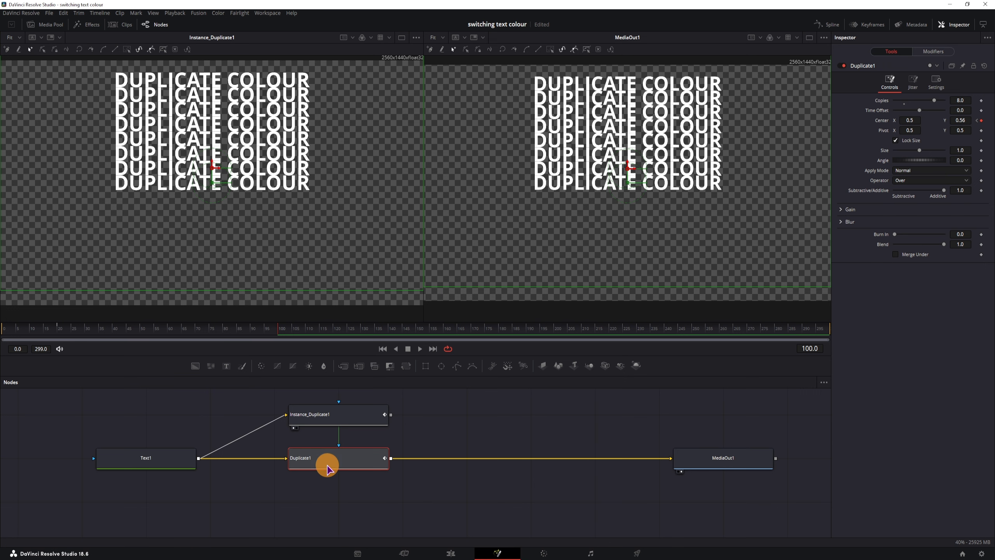
{"action": "key", "text": "2"}
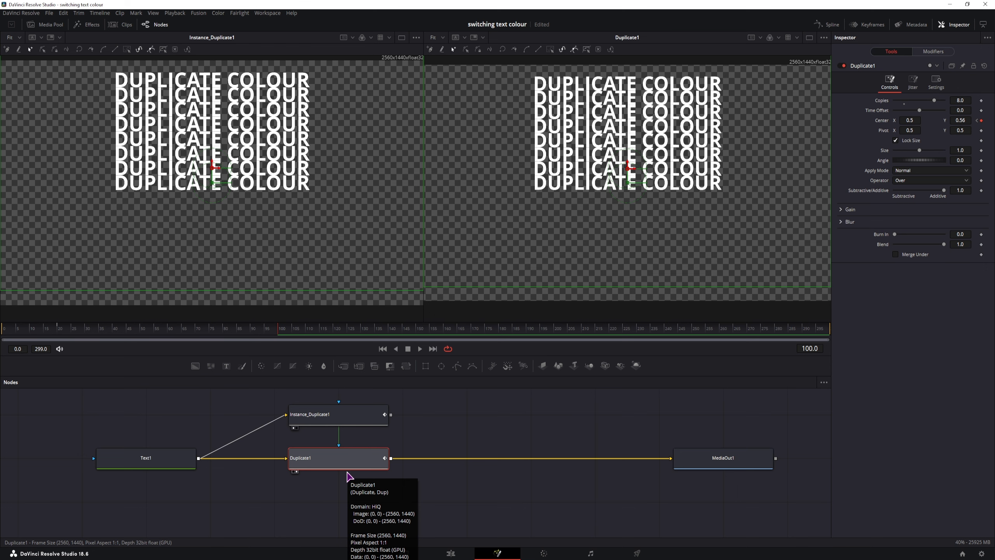
{"action": "left_click", "coordinate": [478, 436]}
{"action": "key", "text": "ctrl+z"}
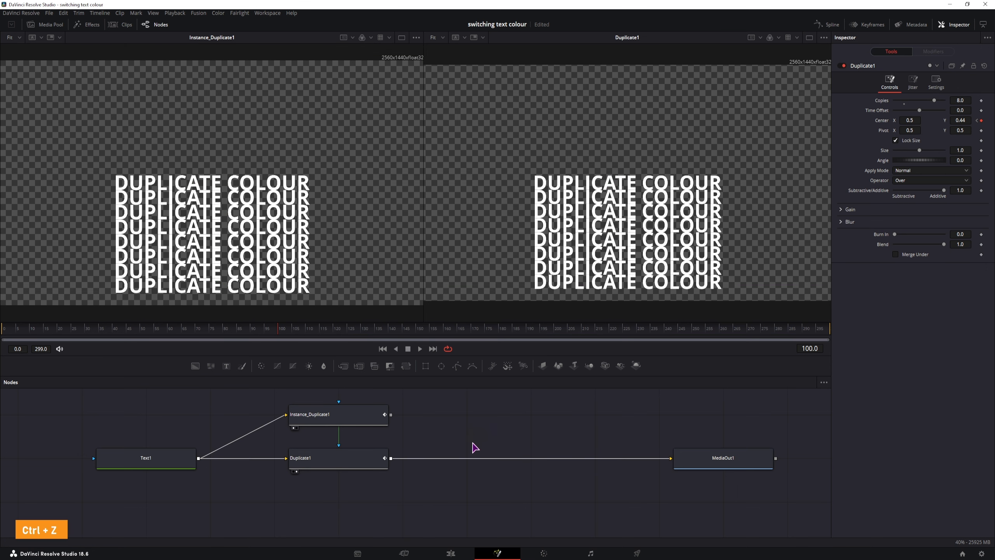
Look through the options available for the Center parameter of Instance_Duplicate1, including Reinstance.
{"action": "left_click", "coordinate": [365, 464]}
{"action": "left_click", "coordinate": [325, 413]}
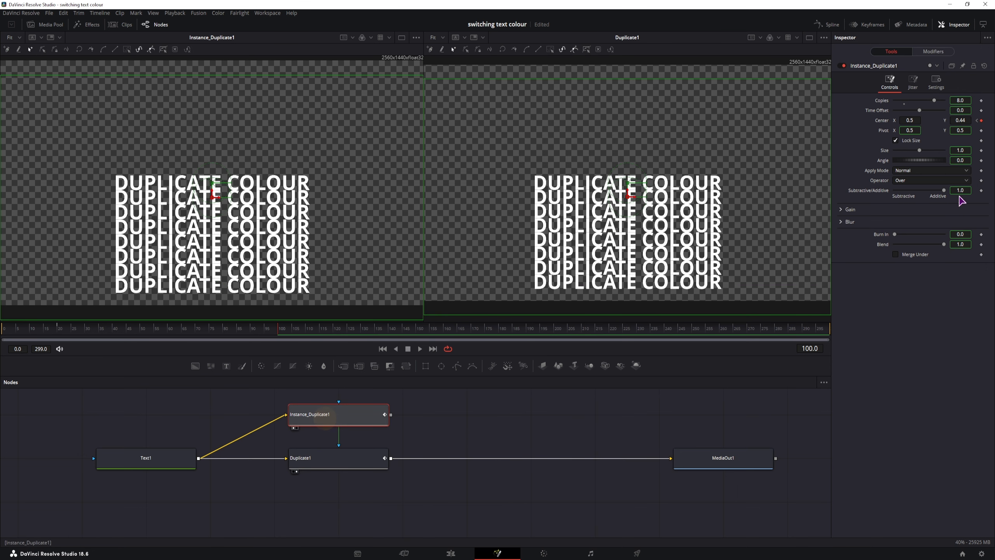
{"action": "right_click", "coordinate": [884, 124]}
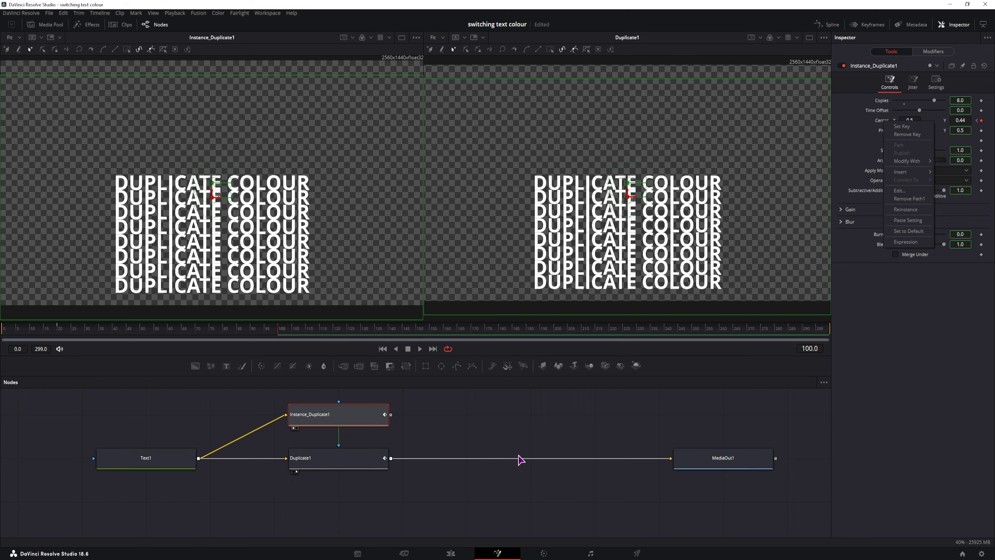
{"action": "left_click", "coordinate": [460, 429]}
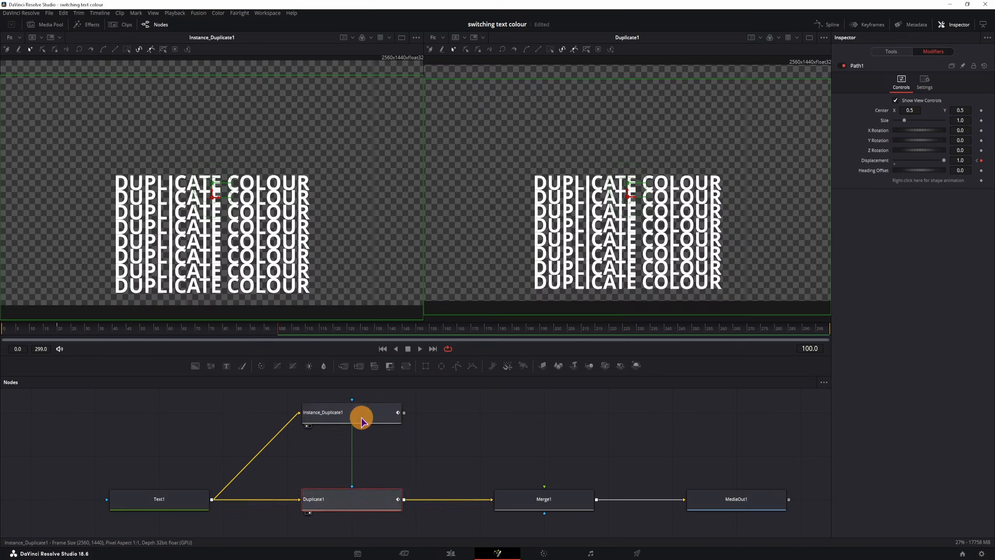
Delete Instance_Duplicate1 and paste a regular copy of the Duplicate node in its place.
{"action": "left_click", "coordinate": [361, 418]}
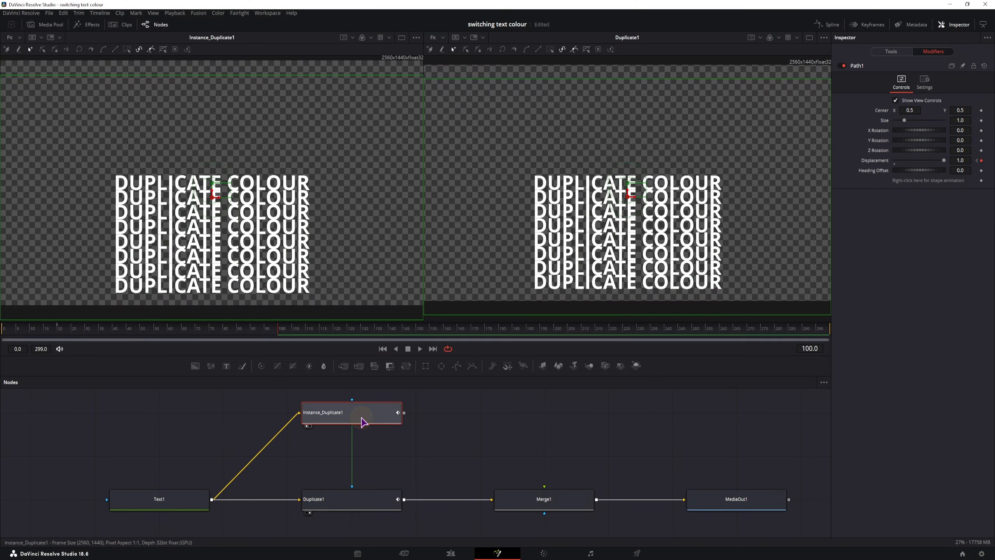
{"action": "key", "text": "Delete"}
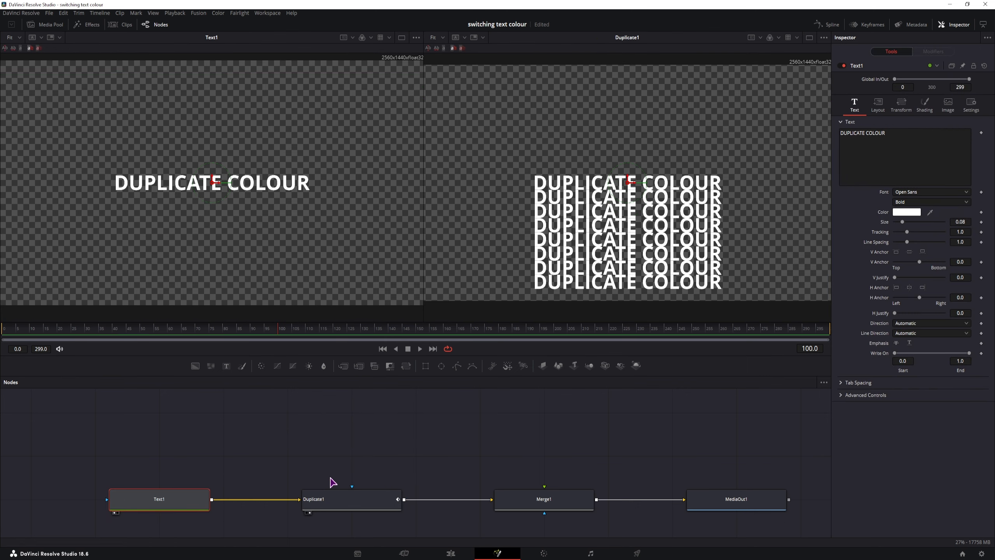
{"action": "left_click", "coordinate": [331, 434]}
{"action": "key", "text": "ctrl+v"}
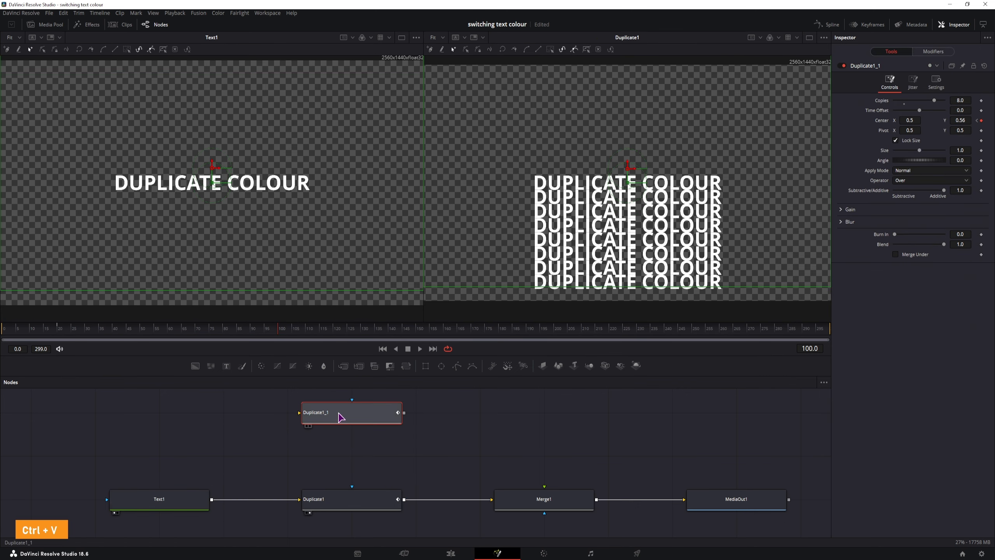
Wire Duplicate1_1 between Text1 and Merge1's foreground input, checking its animation up to frame 100.
{"action": "left_click_drag", "start_coordinate": [340, 416], "coordinate": [341, 456]}
{"action": "left_click_drag", "start_coordinate": [211, 500], "coordinate": [299, 456]}
{"action": "left_click_drag", "start_coordinate": [59, 329], "coordinate": [261, 334]}
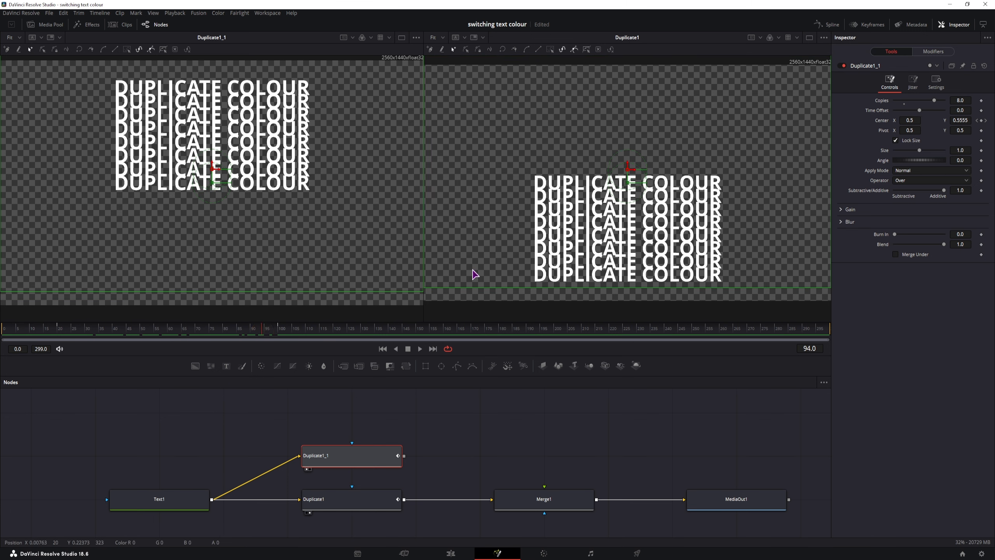
{"action": "left_click_drag", "start_coordinate": [270, 335], "coordinate": [282, 333]}
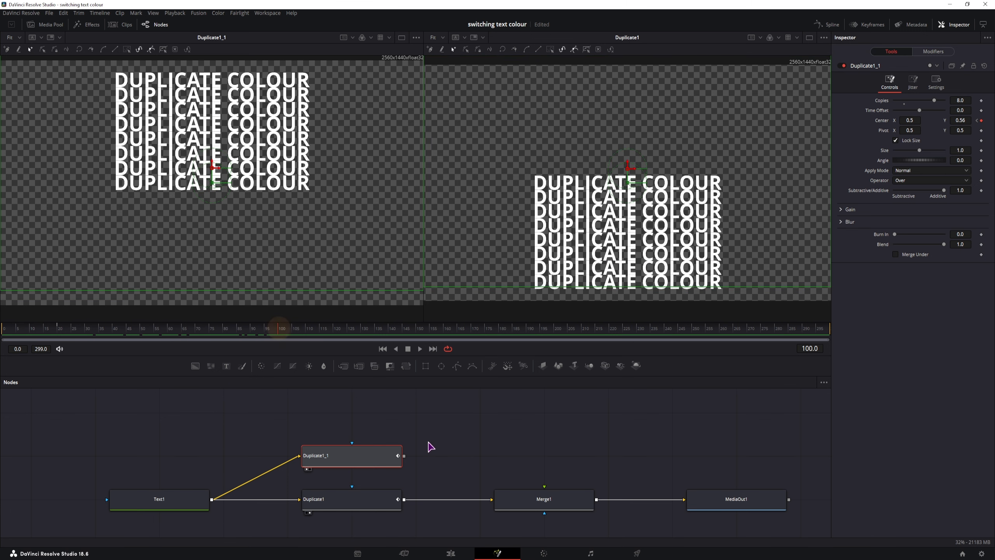
{"action": "left_click_drag", "start_coordinate": [404, 455], "coordinate": [545, 486]}
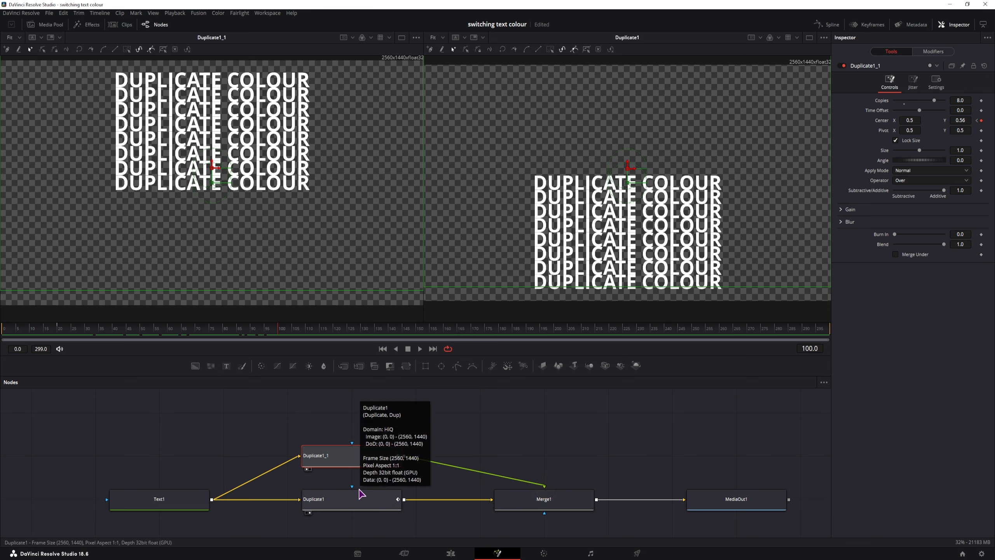
{"action": "left_click", "coordinate": [517, 423]}
Try a green colour (#56ff38) for the text in Text1.
{"action": "left_click", "coordinate": [365, 460]}
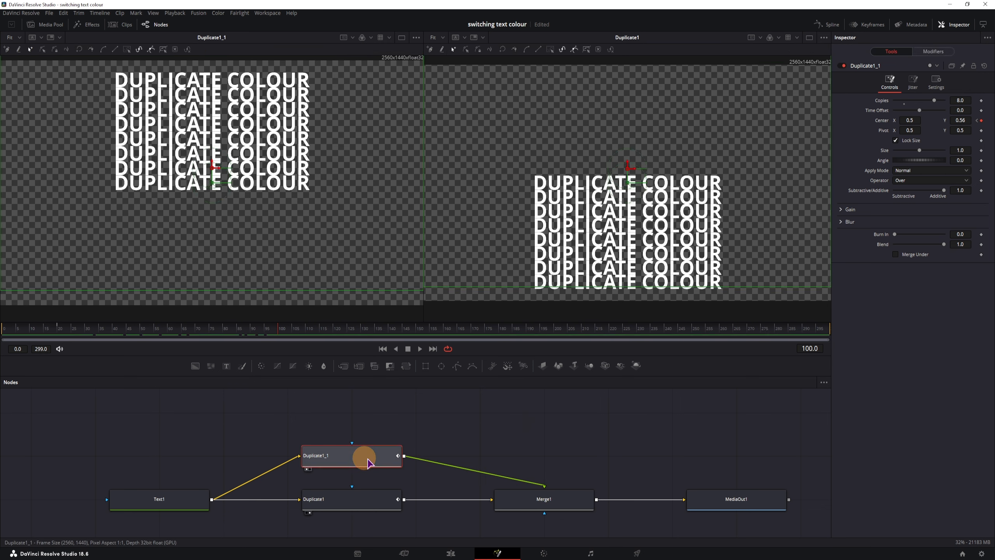
{"action": "left_click", "coordinate": [168, 506]}
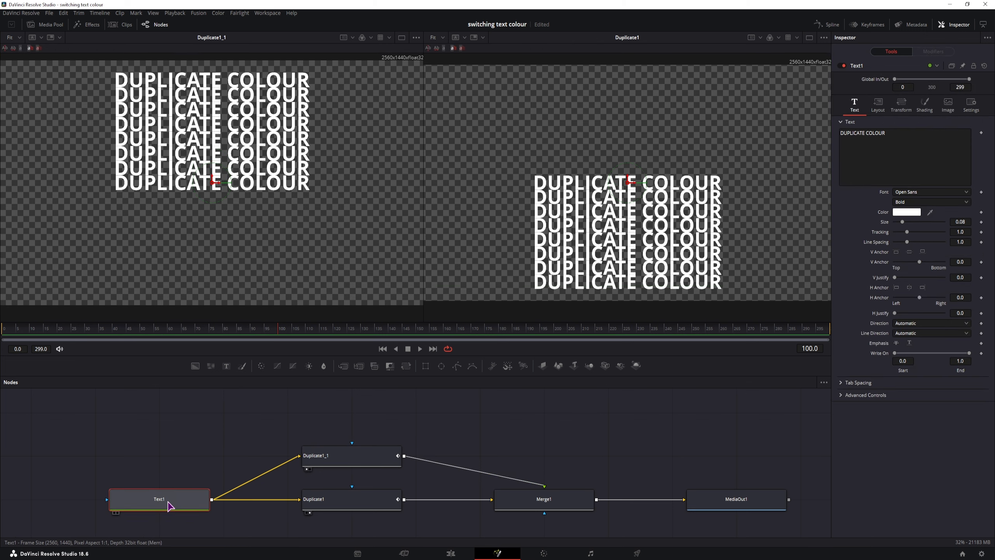
{"action": "left_click", "coordinate": [909, 212]}
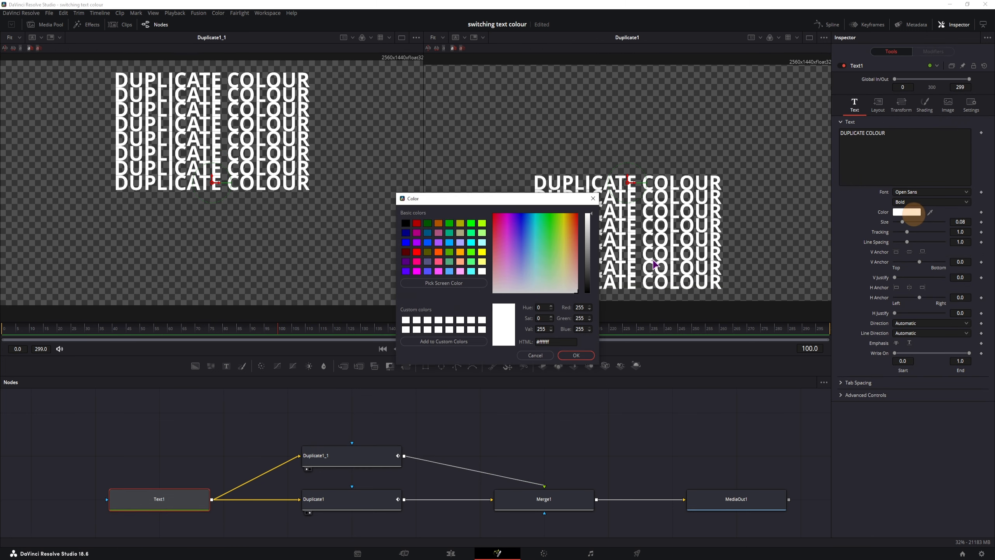
{"action": "left_click", "coordinate": [551, 231]}
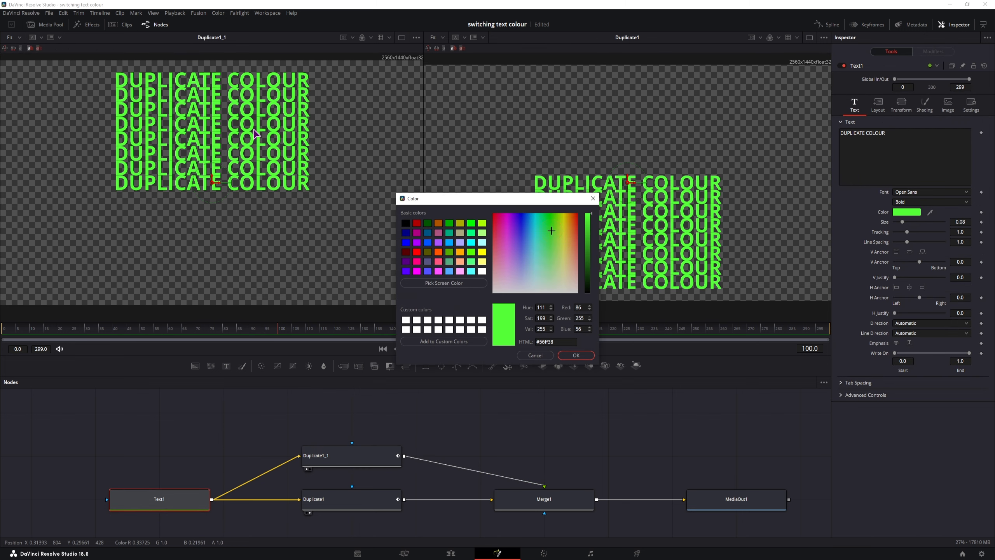
{"action": "left_click", "coordinate": [535, 355]}
Show Merge1 in a single viewer and pin Duplicate1's Jitter settings in the Inspector.
{"action": "left_click", "coordinate": [544, 499]}
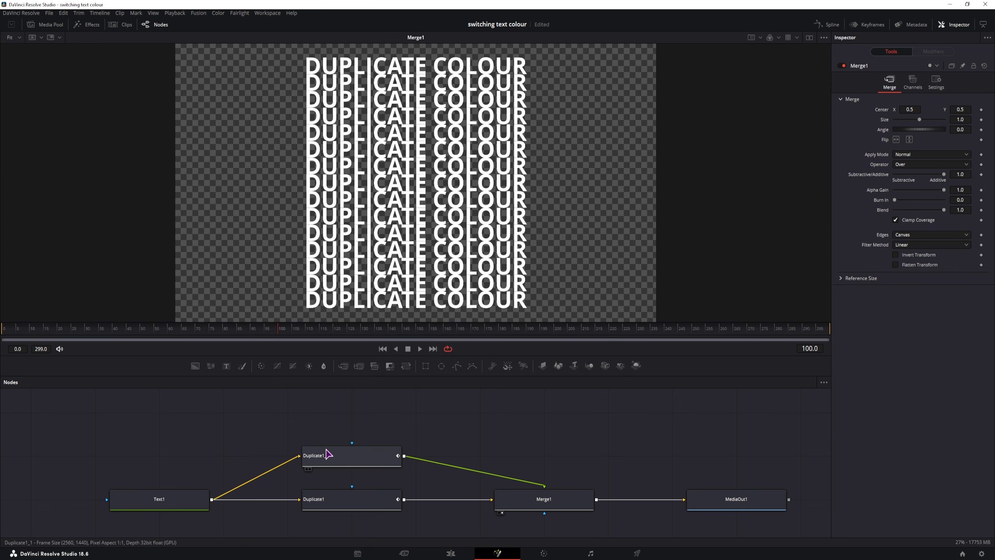
{"action": "left_click", "coordinate": [359, 460]}
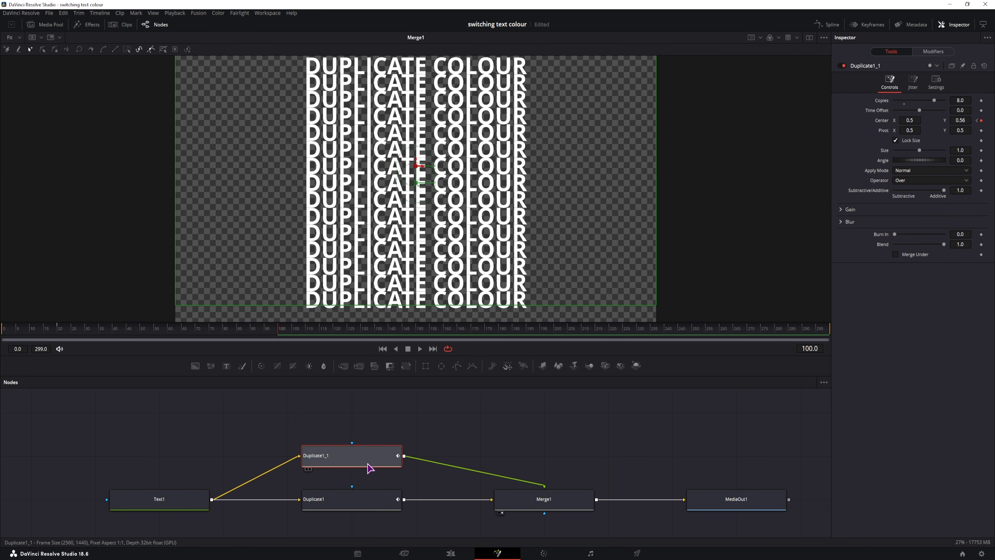
{"action": "left_click", "coordinate": [366, 499]}
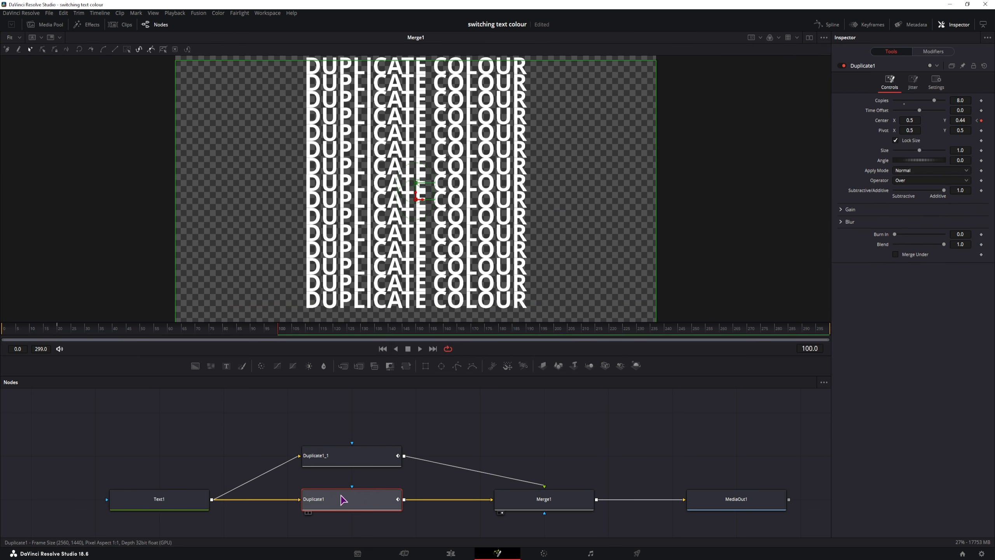
{"action": "left_click", "coordinate": [914, 81]}
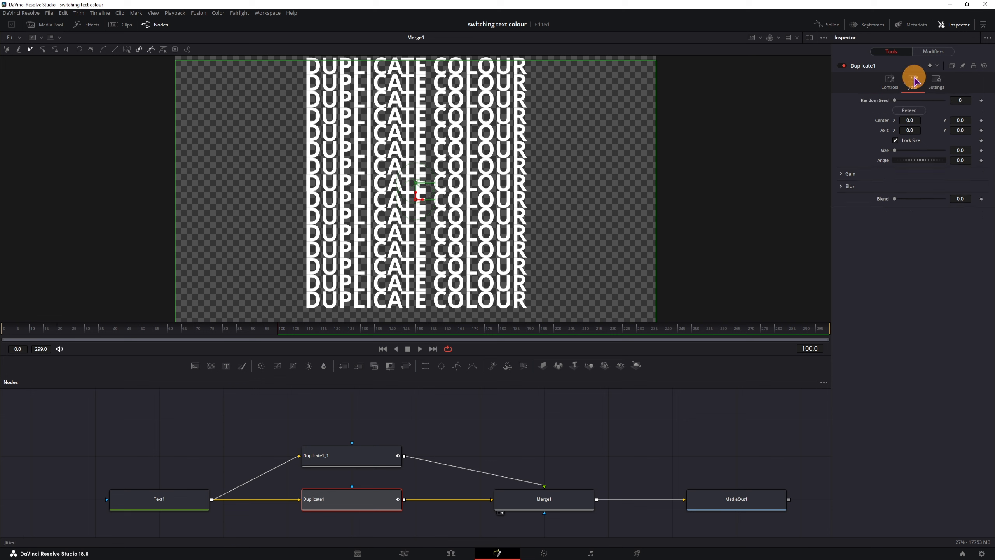
{"action": "left_click", "coordinate": [963, 66]}
Show Duplicate1_1's Jitter settings alongside Duplicate1's and expand the Gain group of both nodes.
{"action": "left_click", "coordinate": [357, 459]}
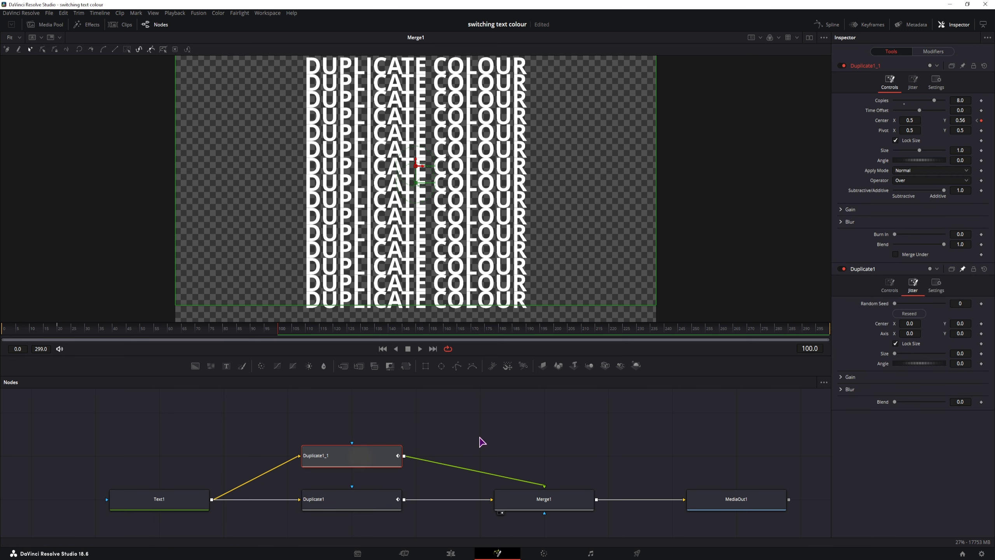
{"action": "left_click", "coordinate": [913, 82]}
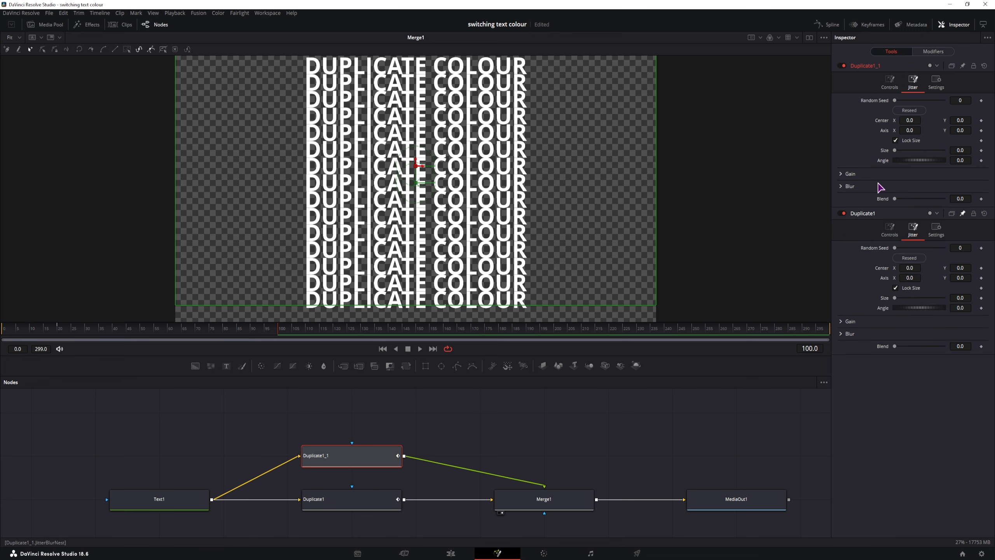
{"action": "left_click", "coordinate": [843, 174]}
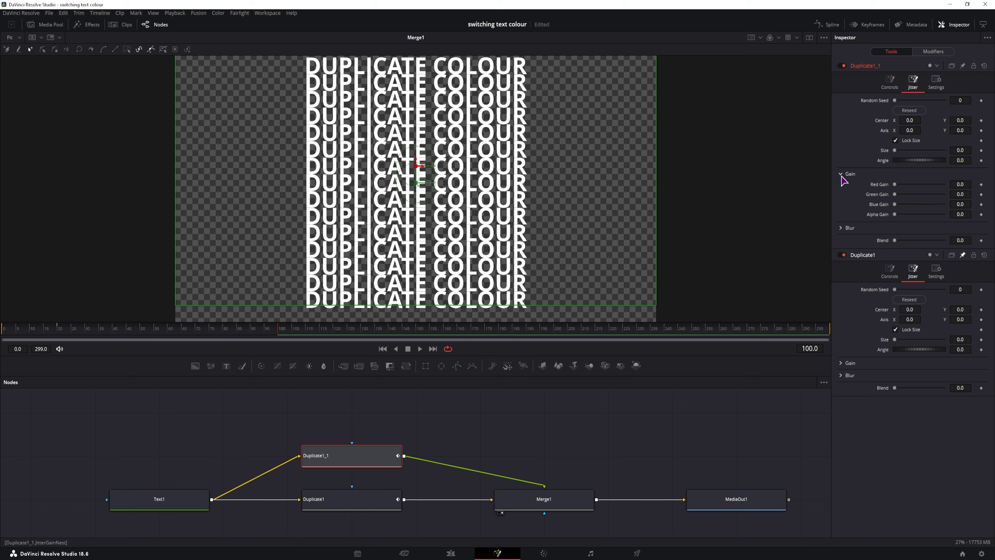
{"action": "left_click", "coordinate": [842, 364]}
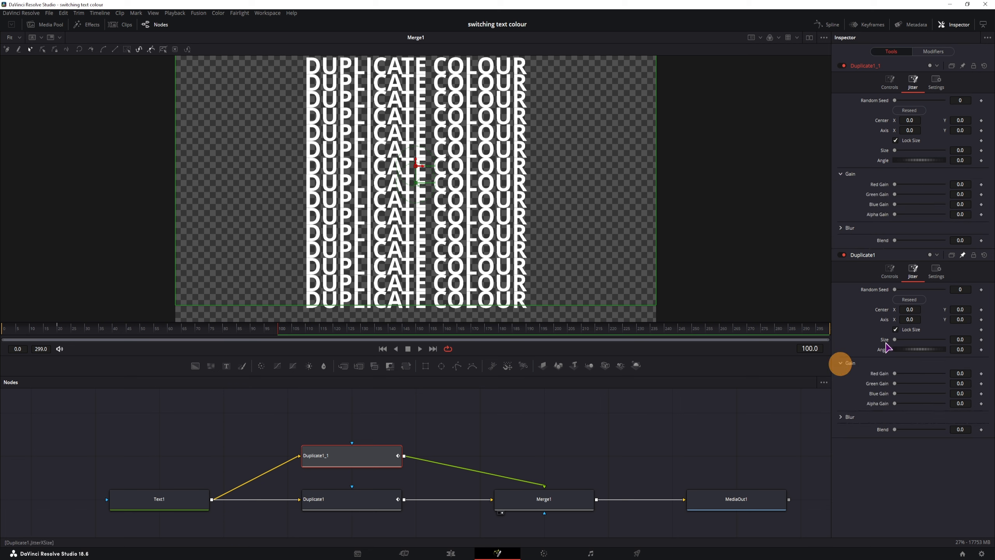
Add expression fields to the jitter Red Gain, Green Gain and Blue Gain of Duplicate1.
{"action": "type", "text": "="}
{"action": "left_click", "coordinate": [962, 383]}
{"action": "left_click", "coordinate": [962, 394]}
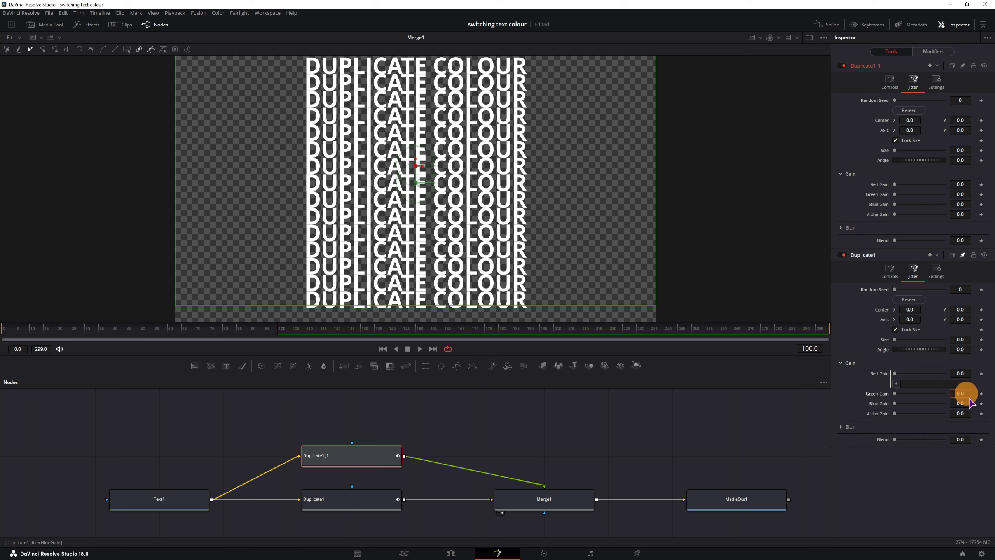
{"action": "type", "text": "="}
{"action": "key", "text": "Return"}
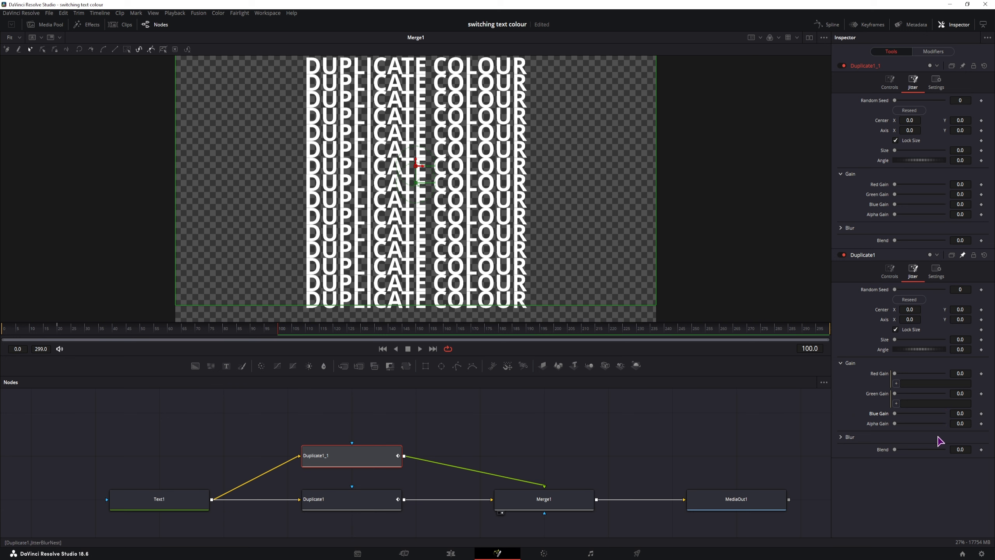
{"action": "left_click", "coordinate": [962, 414]}
{"action": "type", "text": "="}
Link Duplicate1's three gain expressions to Duplicate1_1's JitterRedGain, JitterGreenGain and JitterBlueGain respectively.
{"action": "left_click_drag", "start_coordinate": [897, 384], "coordinate": [881, 184]}
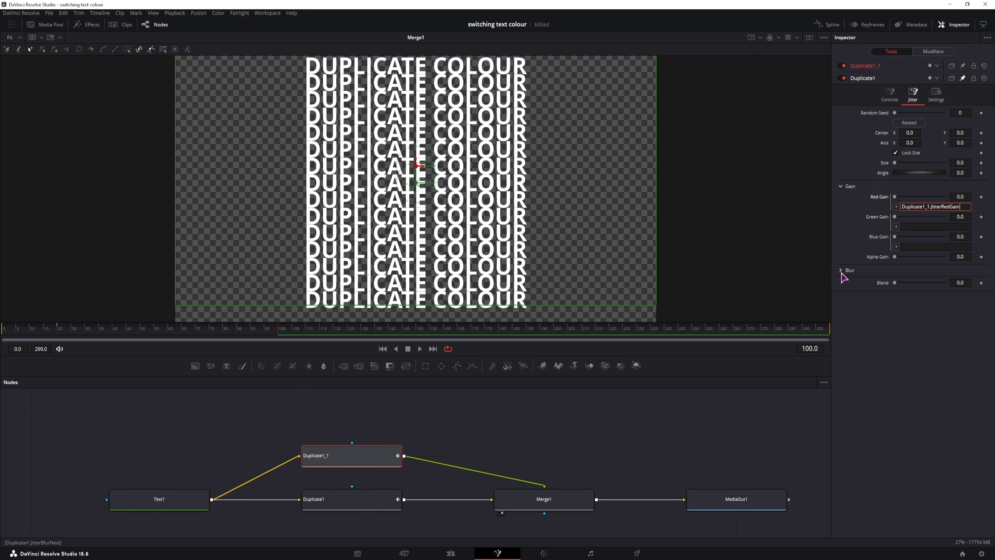
{"action": "left_click_drag", "start_coordinate": [897, 404], "coordinate": [881, 195]}
{"action": "left_click_drag", "start_coordinate": [897, 423], "coordinate": [879, 205]}
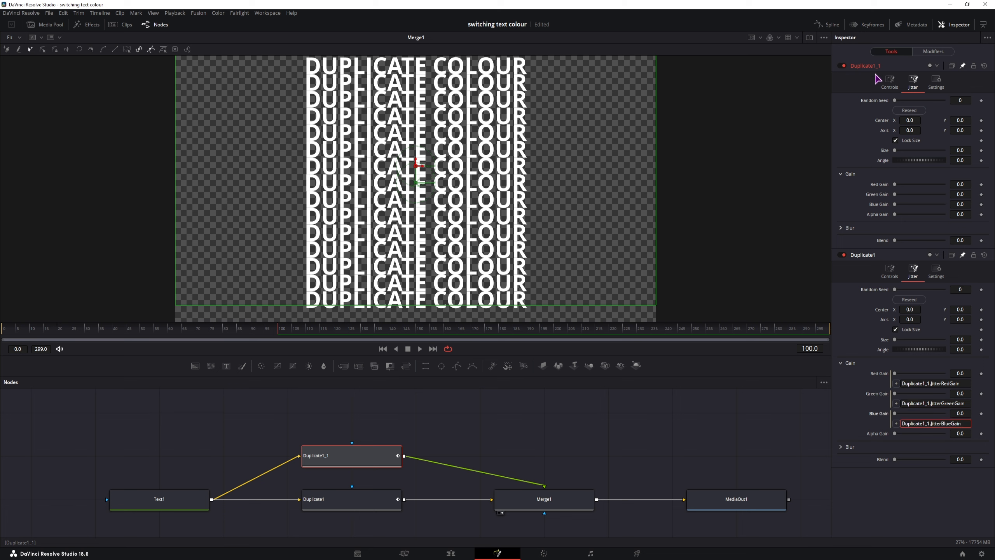
Set Duplicate1_1's jitter Red Gain to about 0.457, Green Gain to 0.913 and Blue Gain to 0.496.
{"action": "left_click_drag", "start_coordinate": [896, 185], "coordinate": [922, 184]}
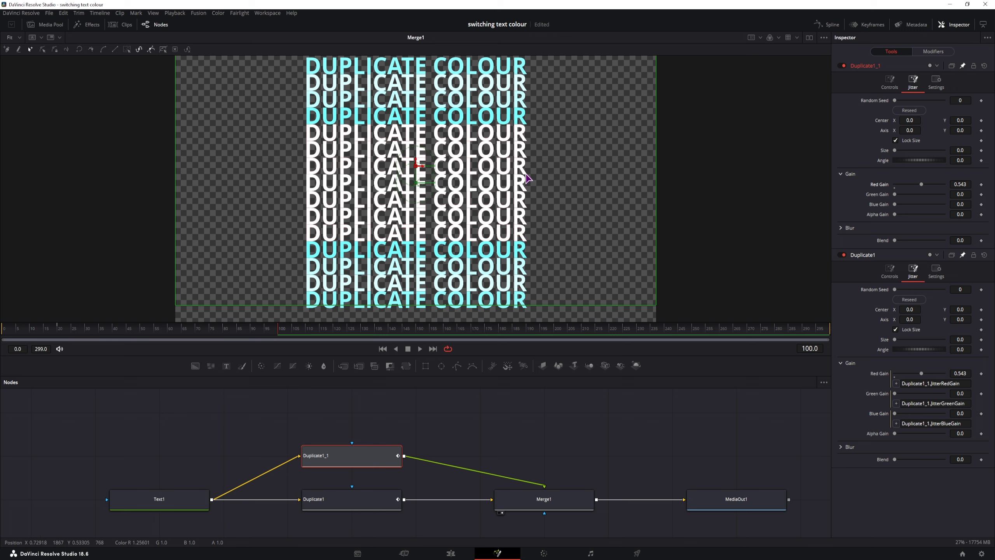
{"action": "mouse_move", "coordinate": [922, 185]}
{"action": "left_mouse_down"}
{"action": "mouse_move", "coordinate": [898, 185]}
{"action": "mouse_move", "coordinate": [938, 191]}
{"action": "left_mouse_up"}
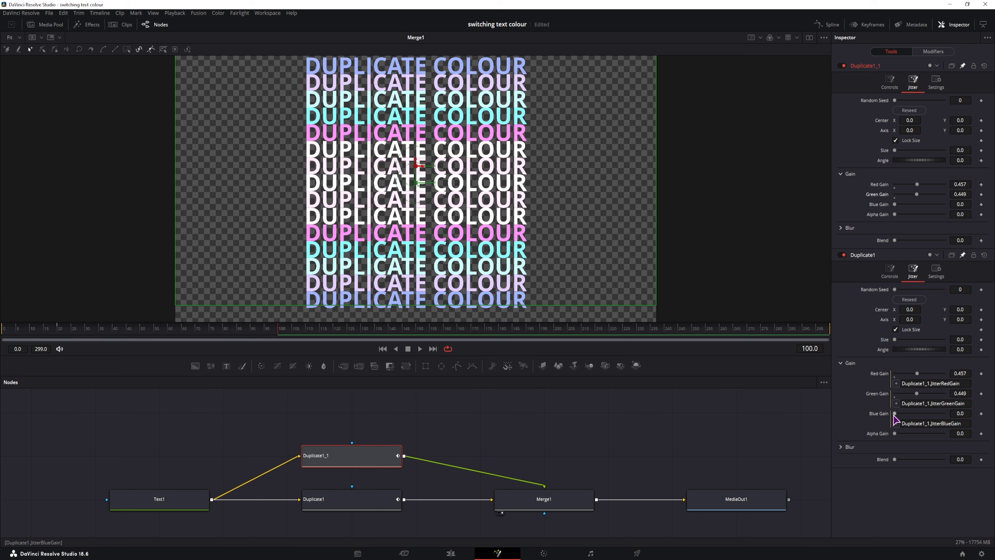
{"action": "left_click_drag", "start_coordinate": [895, 204], "coordinate": [934, 205]}
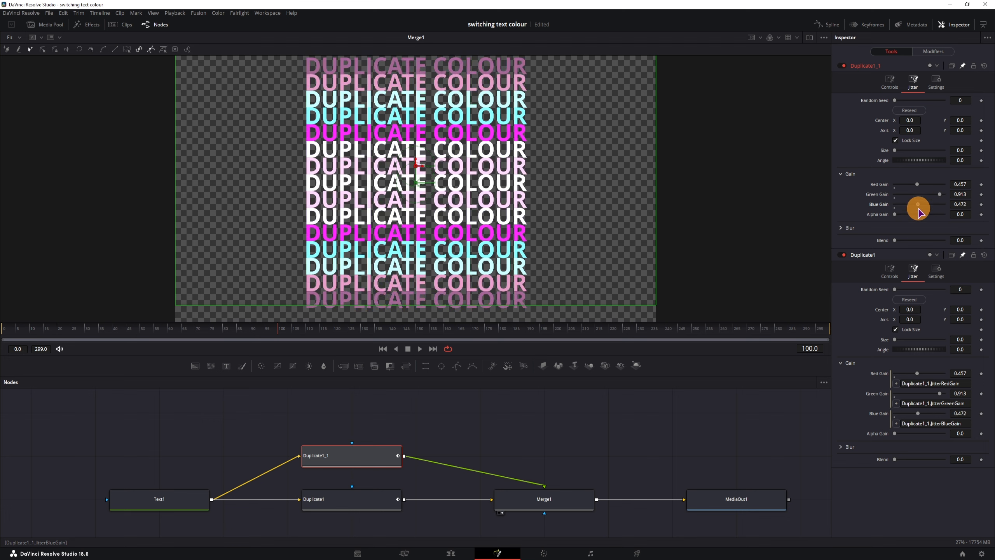
{"action": "left_click_drag", "start_coordinate": [919, 209], "coordinate": [920, 211]}
Link Duplicate1's jitter Random Seed by expression to Duplicate1_1's RandomSeed.
{"action": "mouse_move", "coordinate": [895, 100]}
{"action": "left_mouse_down"}
{"action": "mouse_move", "coordinate": [933, 94]}
{"action": "mouse_move", "coordinate": [882, 105]}
{"action": "left_mouse_up"}
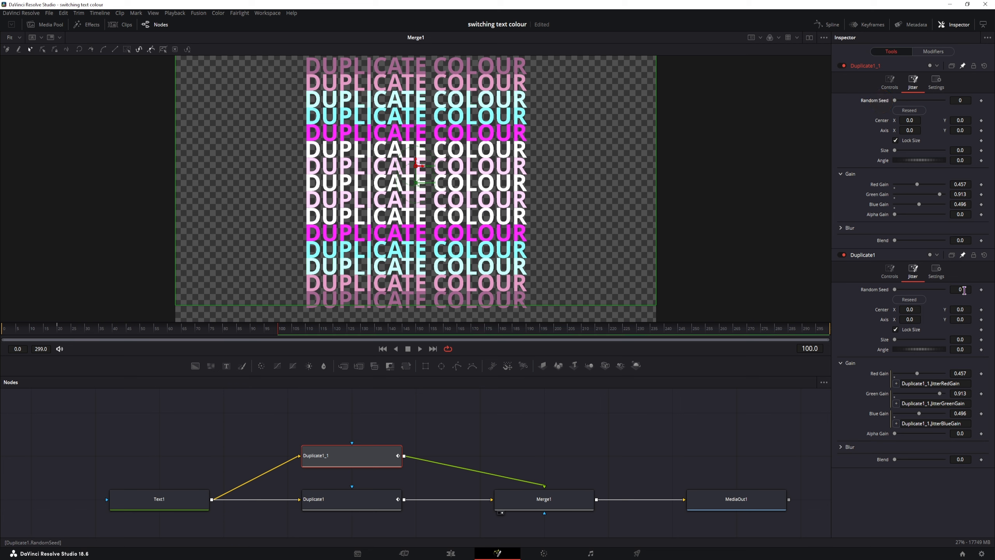
{"action": "left_click", "coordinate": [965, 291]}
{"action": "type", "text": "="}
{"action": "key", "text": "Tab"}
{"action": "left_click_drag", "start_coordinate": [900, 297], "coordinate": [912, 100]}
Set Duplicate1_1's jitter to Random Seed 32250, Red Gain 0.827, Green Gain 0.835 and Blue Gain 0.307, and preview the animation from frame 15 to 106.
{"action": "left_click_drag", "start_coordinate": [917, 184], "coordinate": [936, 194]}
{"action": "left_click", "coordinate": [45, 334]}
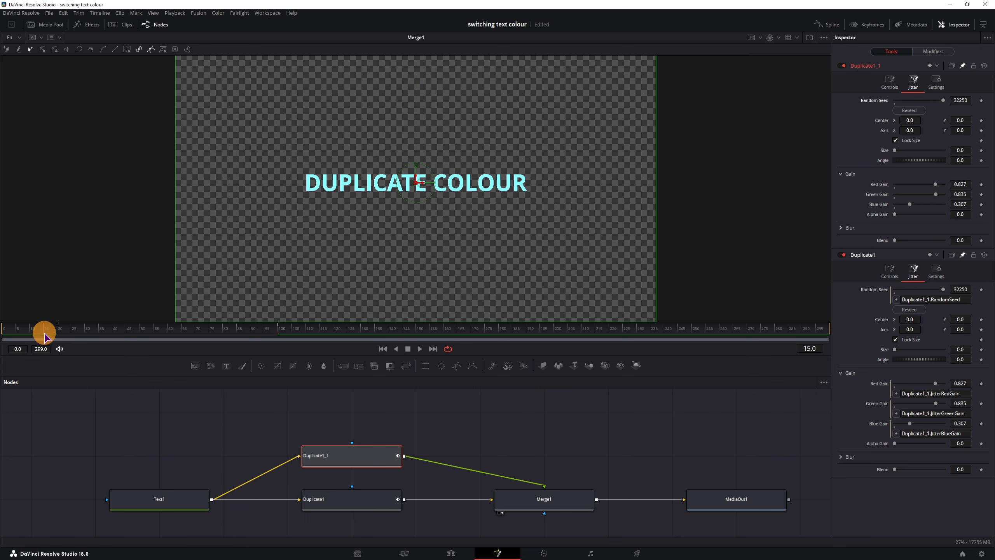
{"action": "left_click_drag", "start_coordinate": [44, 336], "coordinate": [295, 352]}
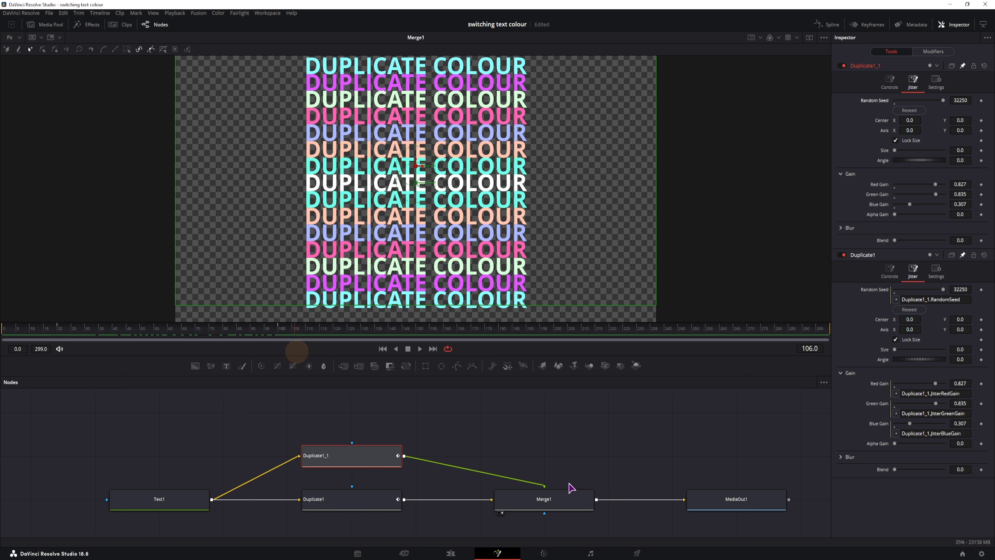
Make room after Merge1 and insert a Glow node between Merge1 and MediaOut1.
{"action": "left_click_drag", "start_coordinate": [559, 527], "coordinate": [143, 442]}
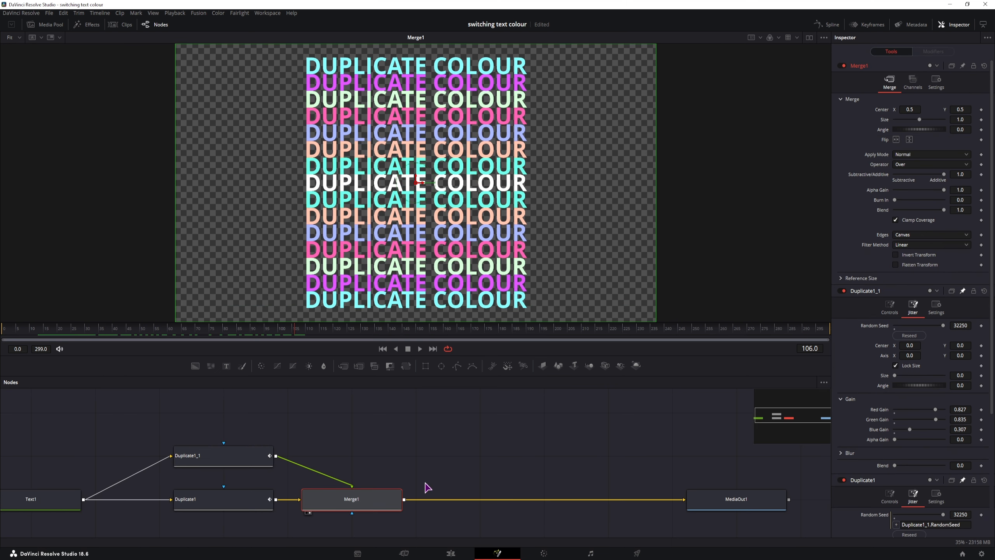
{"action": "key", "text": "shift+space"}
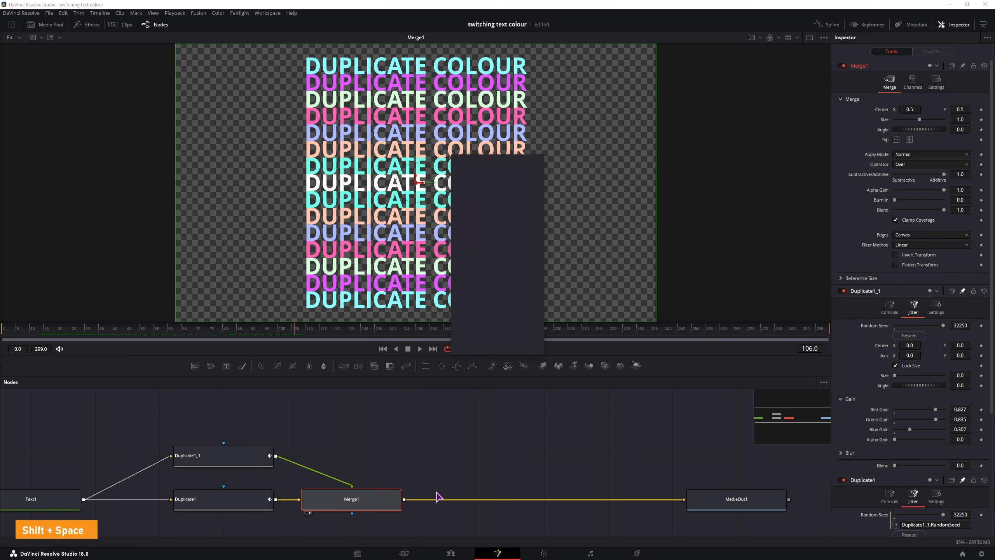
{"action": "type", "text": "glow"}
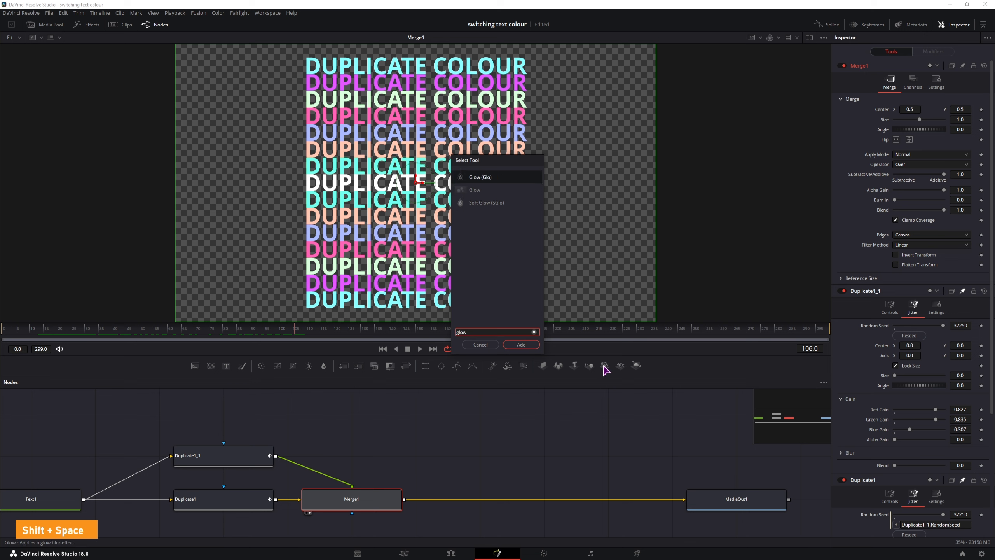
{"action": "left_click", "coordinate": [521, 345]}
{"action": "left_click", "coordinate": [722, 510]}
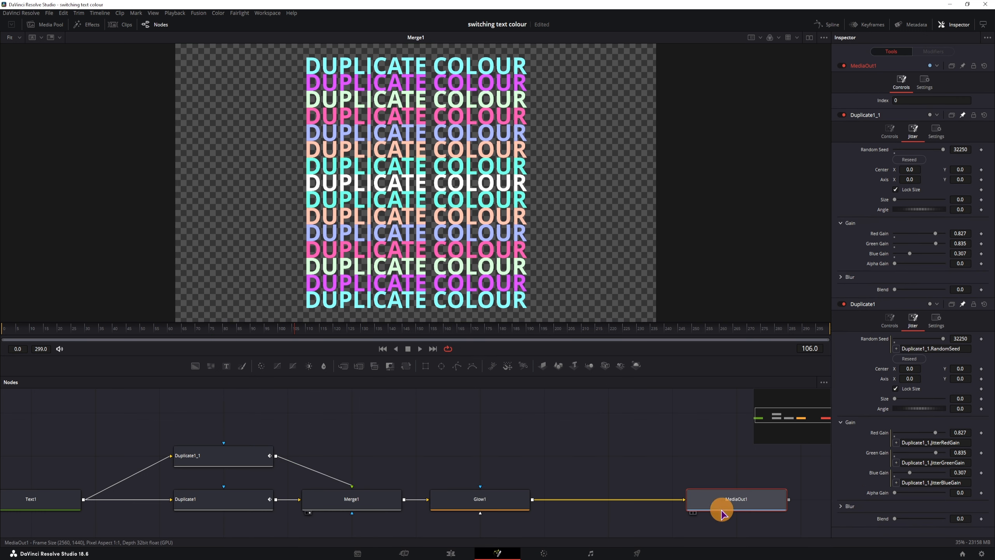
Unpin Duplicate1_1 and Duplicate1 from the Inspector so only Glow1's settings are shown.
{"action": "left_click", "coordinate": [495, 505]}
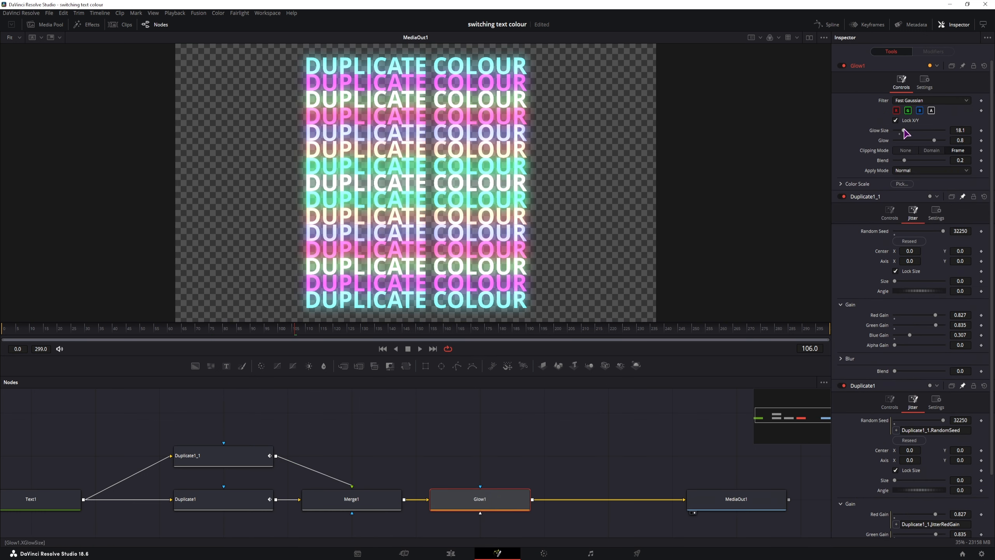
{"action": "left_click", "coordinate": [962, 196]}
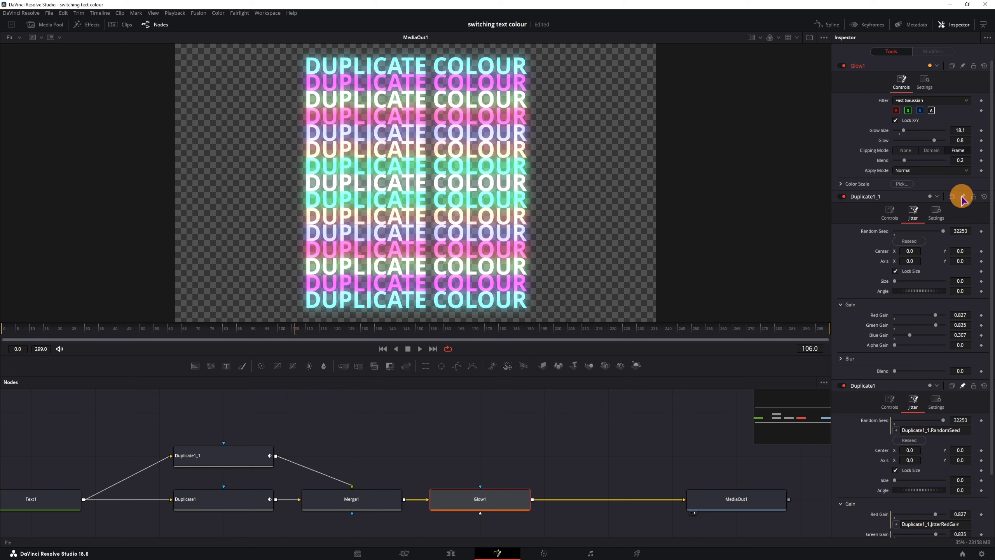
{"action": "left_click", "coordinate": [963, 385]}
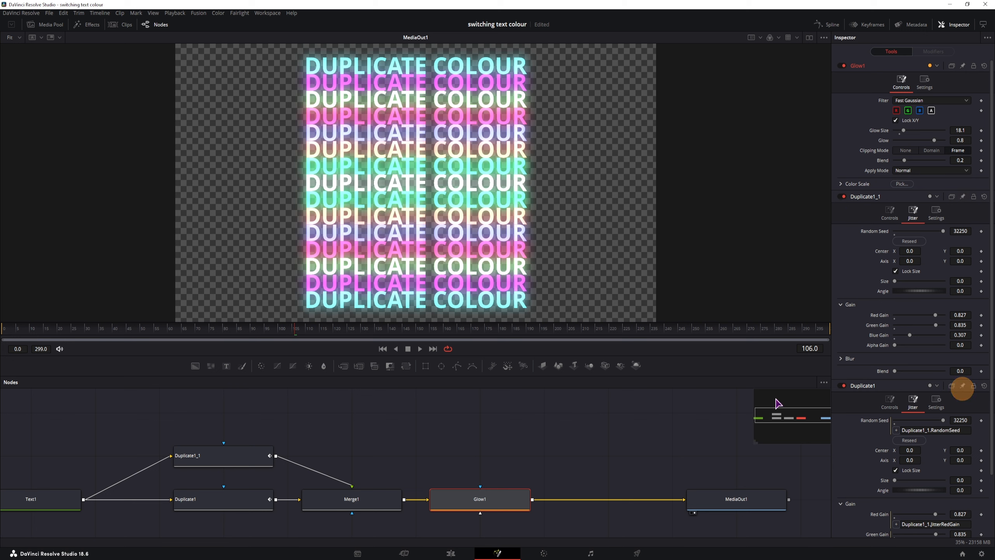
{"action": "left_click", "coordinate": [622, 478]}
Set Glow1's Glow Size to 14.2 and Glow to 0.724, with Red Scale 1.0, Green Scale 1.402 and Blue Scale 1.197.
{"action": "left_click_drag", "start_coordinate": [904, 130], "coordinate": [931, 140]}
{"action": "left_click", "coordinate": [937, 141]}
{"action": "left_click", "coordinate": [840, 184]}
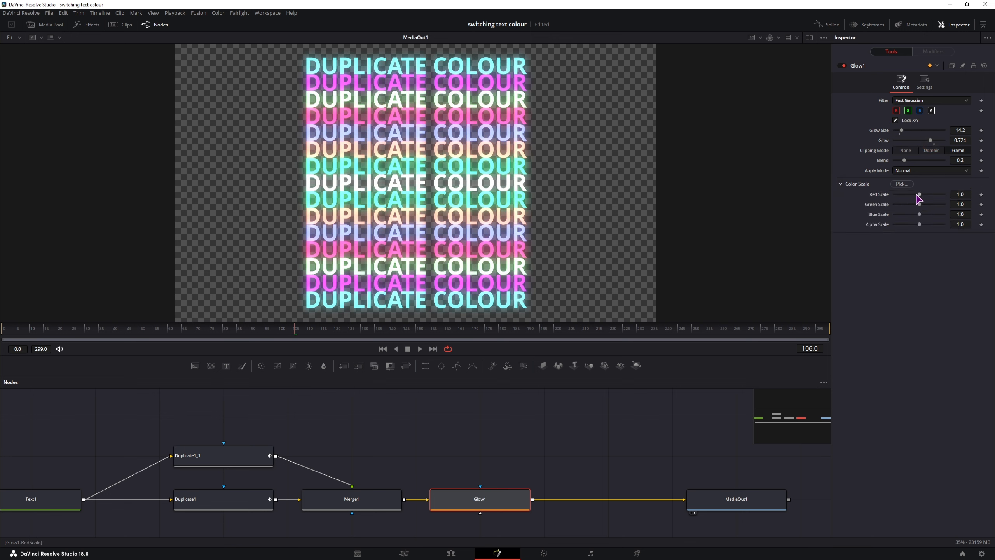
{"action": "mouse_move", "coordinate": [930, 194]}
{"action": "left_mouse_down"}
{"action": "mouse_move", "coordinate": [917, 194]}
{"action": "mouse_move", "coordinate": [930, 206]}
{"action": "left_mouse_up"}
{"action": "left_click_drag", "start_coordinate": [920, 214], "coordinate": [922, 222]}
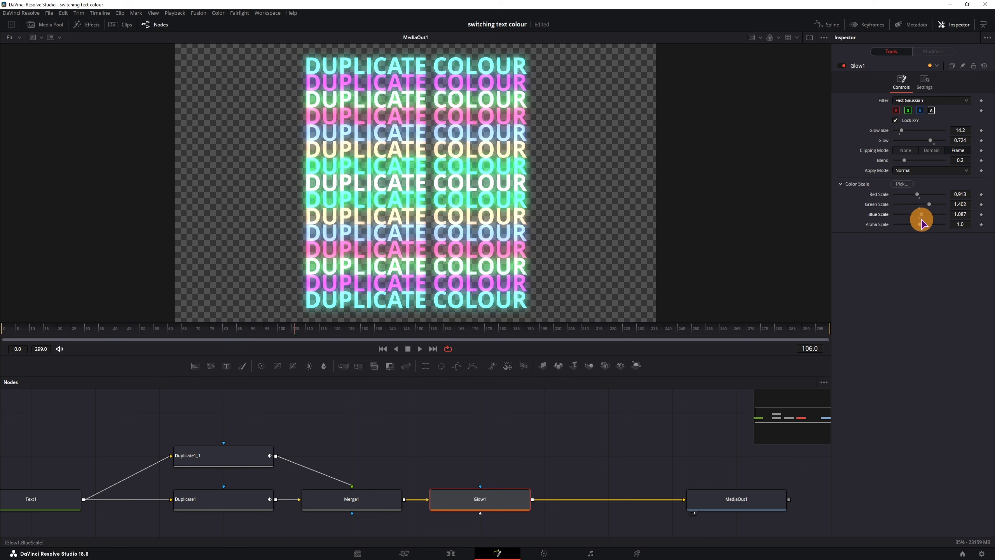
{"action": "double_click", "coordinate": [917, 195]}
Insert a Soft Glow node after Glow1 with Threshold 0.268 and Gain 0.0.
{"action": "scroll", "coordinate": [433, 515], "scroll_direction": "right", "scroll_amount": 2}
{"action": "key", "text": "shift+space"}
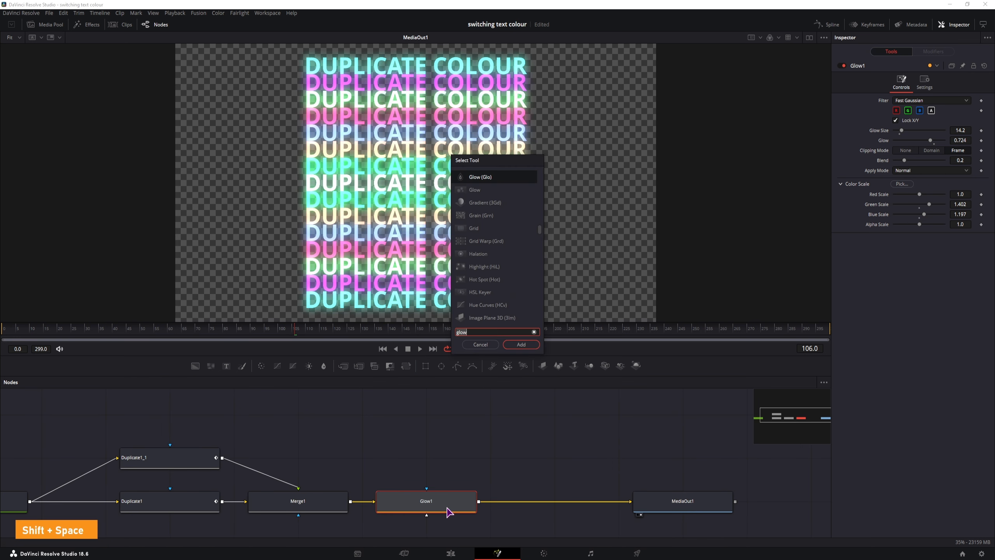
{"action": "type", "text": "soft"}
{"action": "key", "text": "Return"}
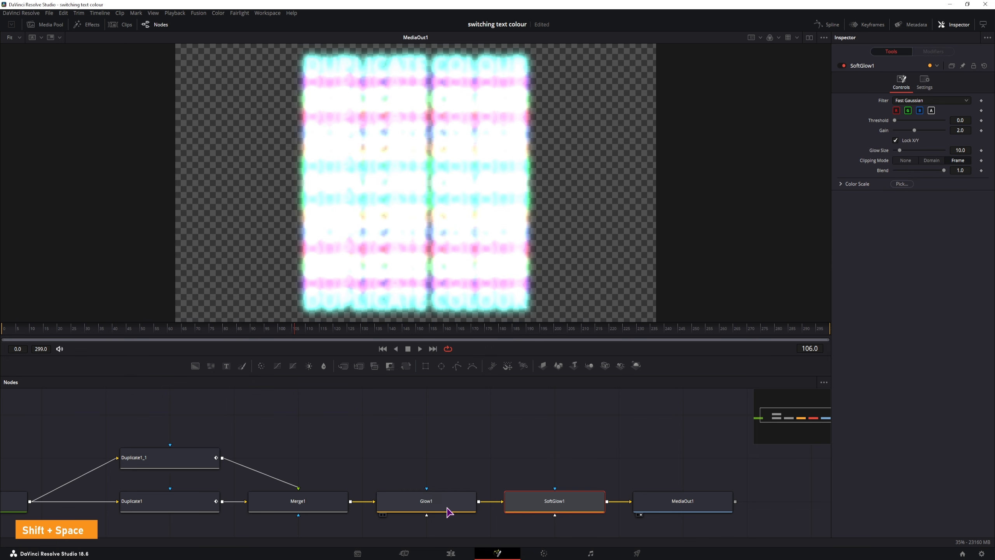
{"action": "left_click", "coordinate": [541, 501]}
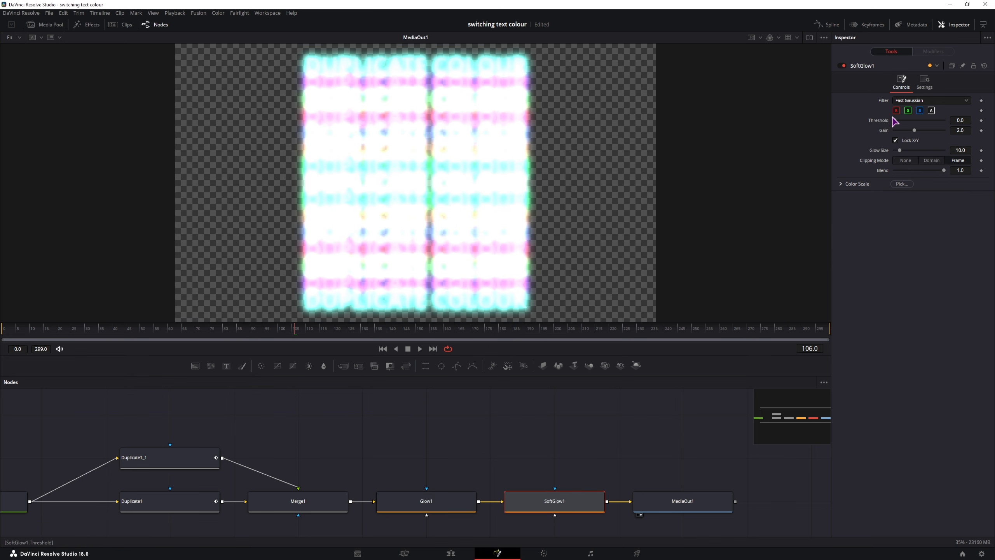
{"action": "mouse_move", "coordinate": [895, 122]}
{"action": "left_mouse_down"}
{"action": "mouse_move", "coordinate": [911, 136]}
{"action": "mouse_move", "coordinate": [897, 137]}
{"action": "mouse_move", "coordinate": [910, 122]}
{"action": "mouse_move", "coordinate": [903, 135]}
{"action": "left_mouse_up"}
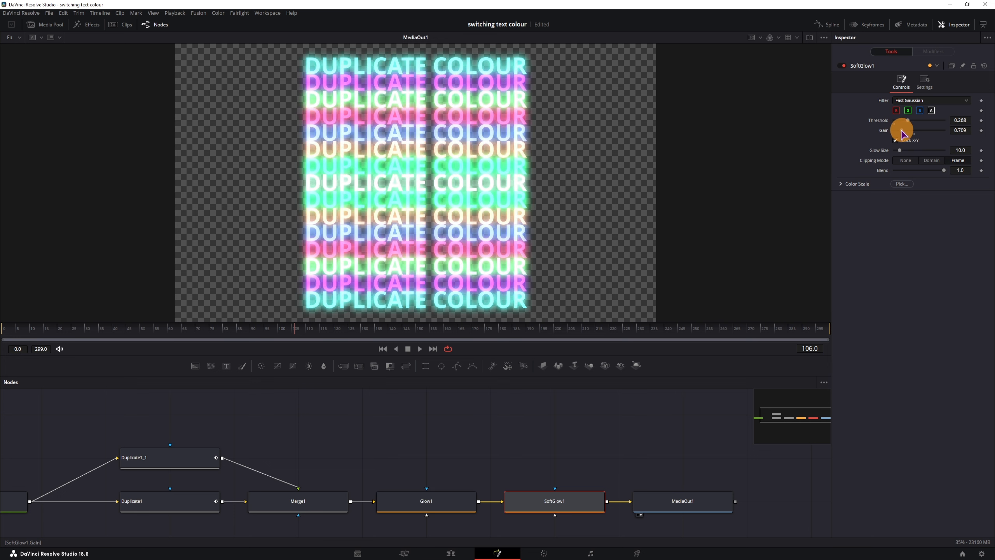
Merge a black Background node in after SoftGlow1 and swap the merge inputs so the text sits in front.
{"action": "left_click_drag", "start_coordinate": [674, 502], "coordinate": [739, 502]}
{"action": "left_click_drag", "start_coordinate": [190, 370], "coordinate": [518, 518]}
{"action": "left_click_drag", "start_coordinate": [556, 475], "coordinate": [620, 468]}
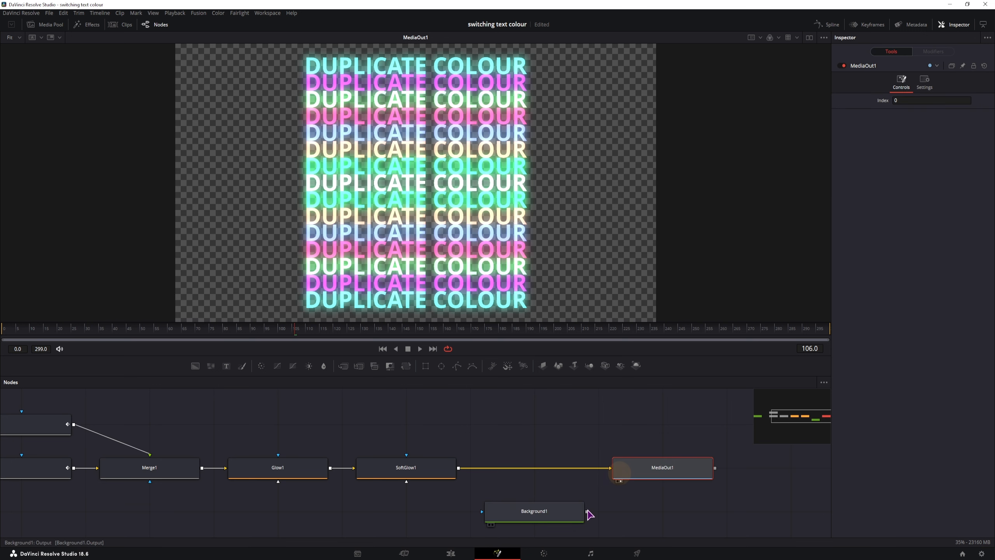
{"action": "left_click_drag", "start_coordinate": [587, 511], "coordinate": [458, 468]}
{"action": "left_click", "coordinate": [541, 477]}
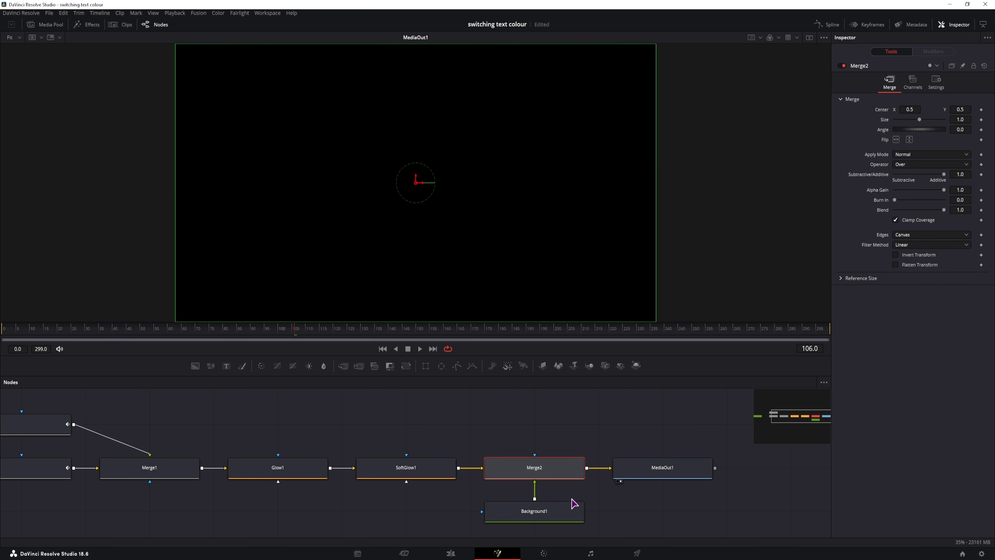
{"action": "key", "text": "ctrl+t"}
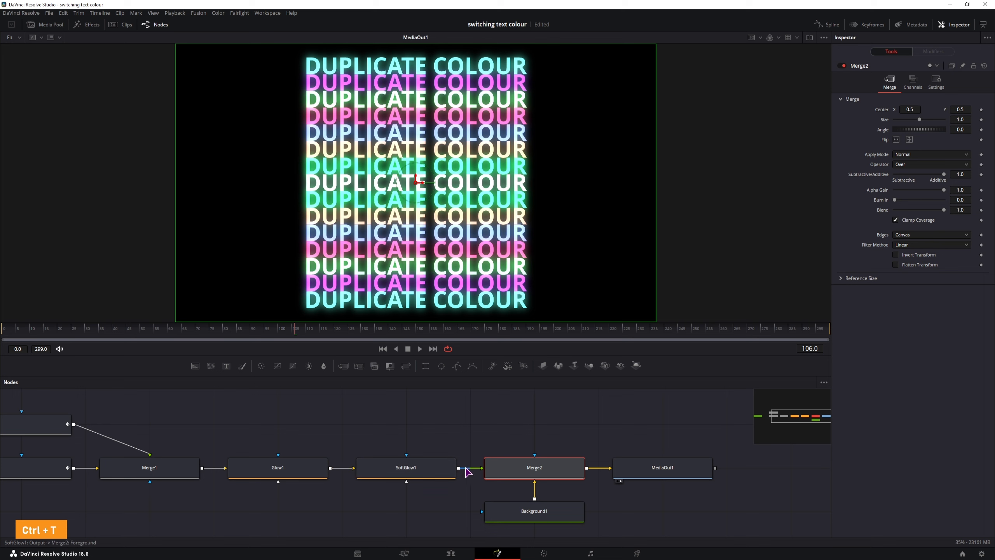
{"action": "left_click", "coordinate": [528, 491]}
Set SoftGlow1's Threshold to 0.354 and Gain to 0.0.
{"action": "left_click", "coordinate": [468, 476]}
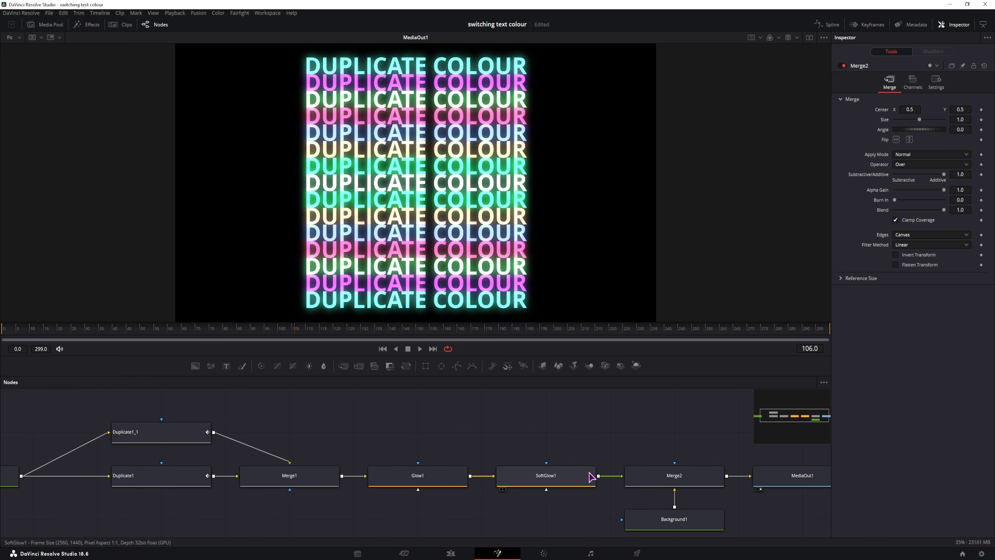
{"action": "left_click", "coordinate": [544, 476]}
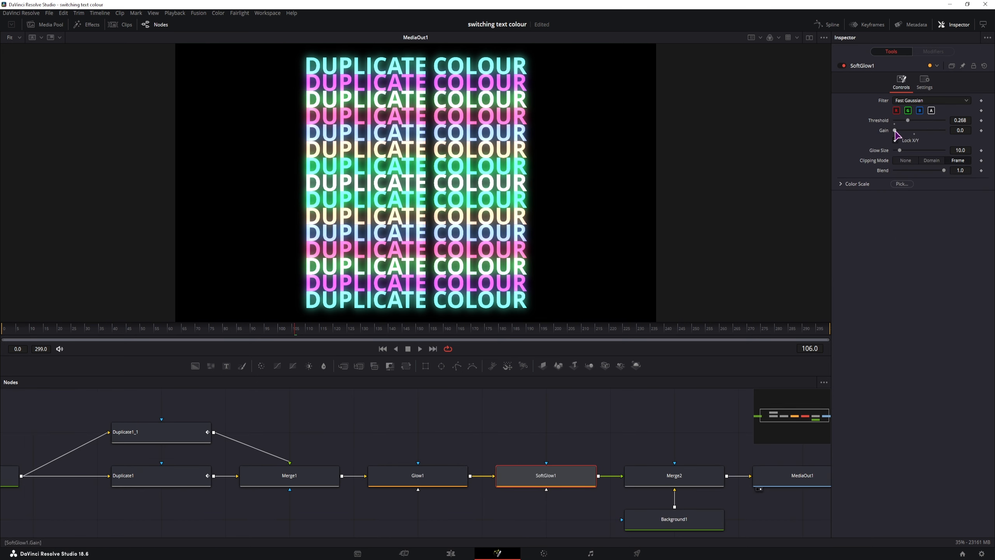
{"action": "mouse_move", "coordinate": [895, 131]}
{"action": "left_mouse_down"}
{"action": "mouse_move", "coordinate": [889, 122]}
{"action": "mouse_move", "coordinate": [912, 120]}
{"action": "mouse_move", "coordinate": [895, 131]}
{"action": "left_mouse_up"}
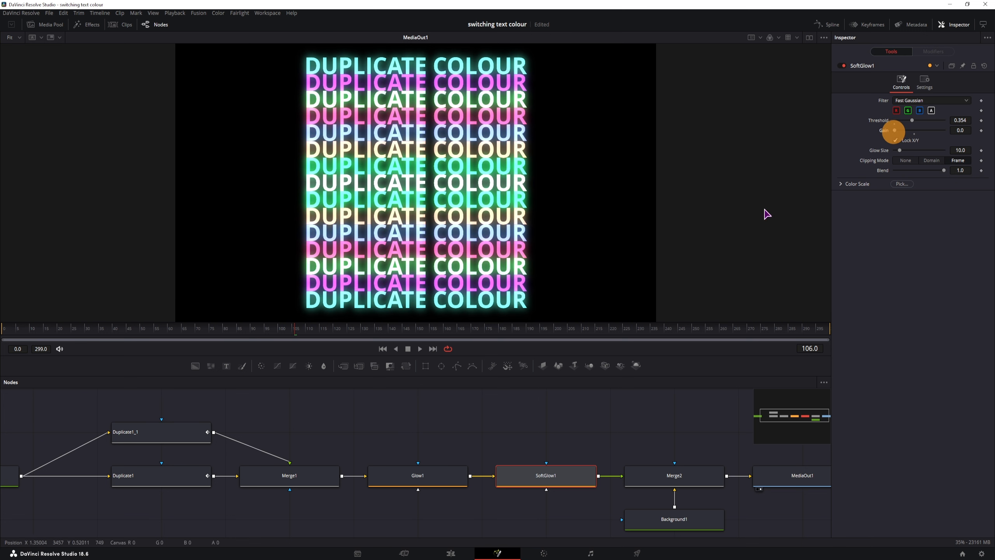
Enable shading element 2 on Text1 and make its outline white by setting Green and Blue to 1.0.
{"action": "left_click_drag", "start_coordinate": [544, 444], "coordinate": [663, 441]}
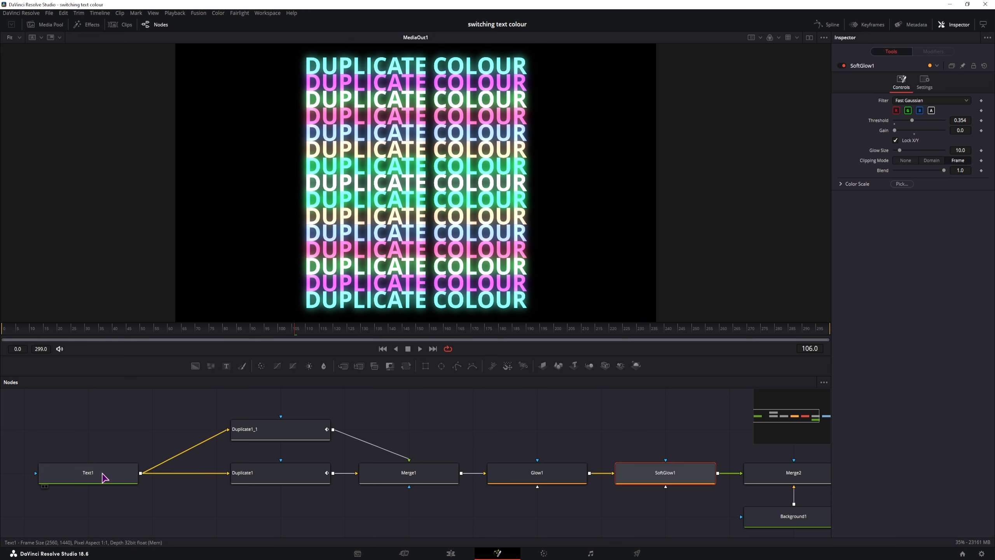
{"action": "left_click", "coordinate": [102, 473]}
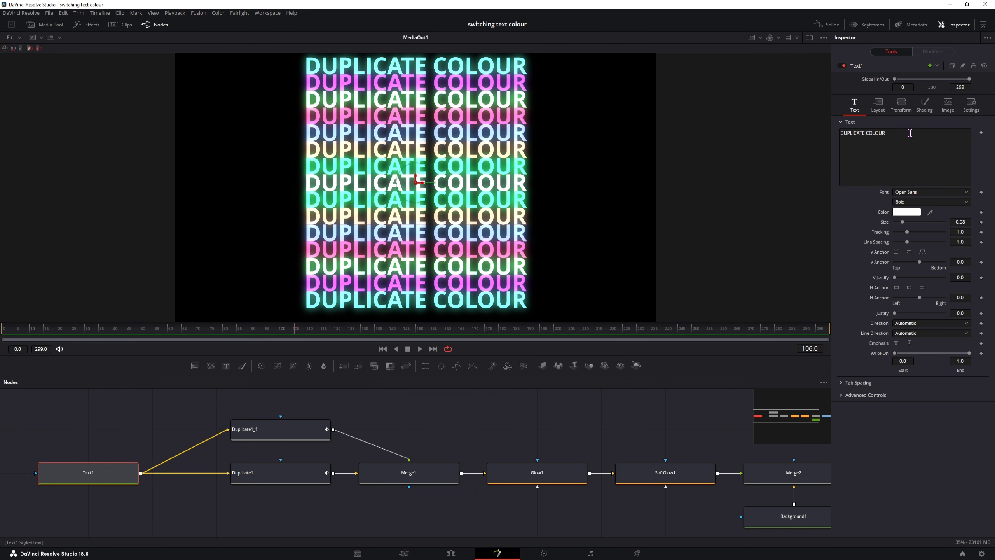
{"action": "left_click", "coordinate": [925, 106]}
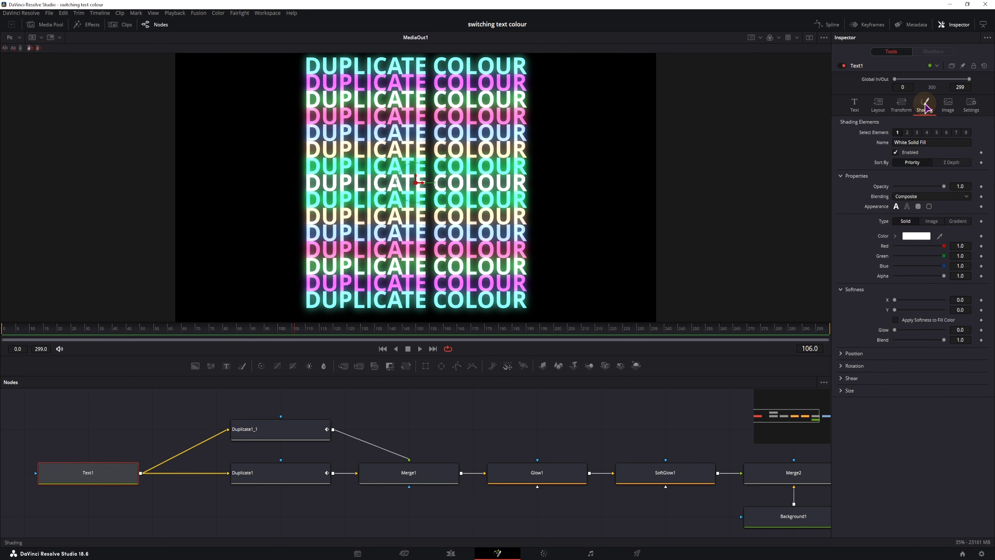
{"action": "left_click", "coordinate": [908, 132]}
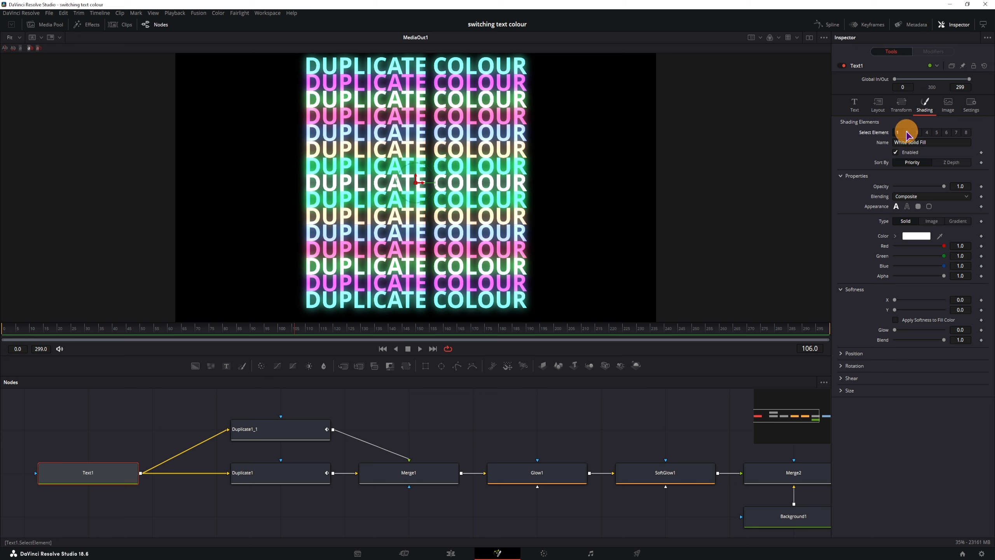
{"action": "left_click", "coordinate": [896, 152]}
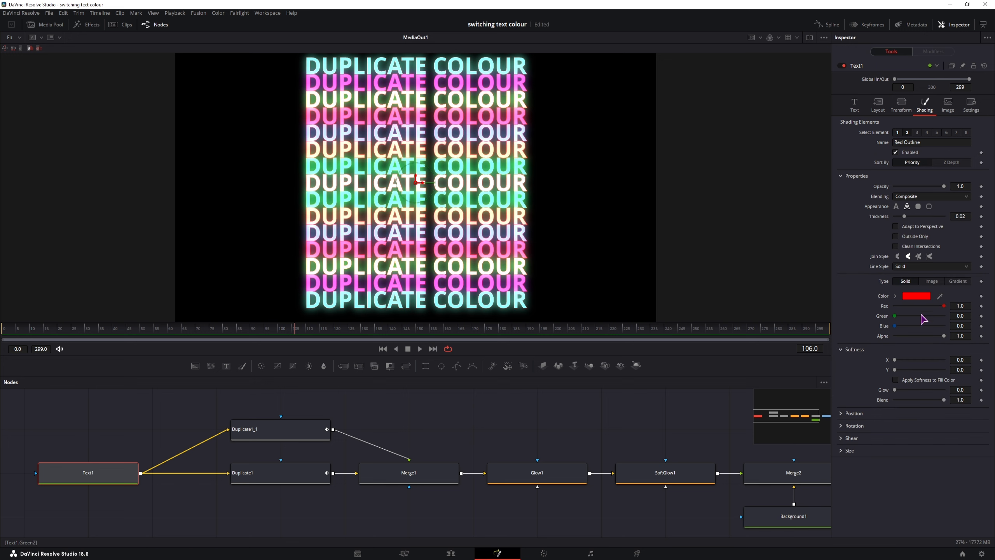
{"action": "left_click_drag", "start_coordinate": [895, 317], "coordinate": [964, 314]}
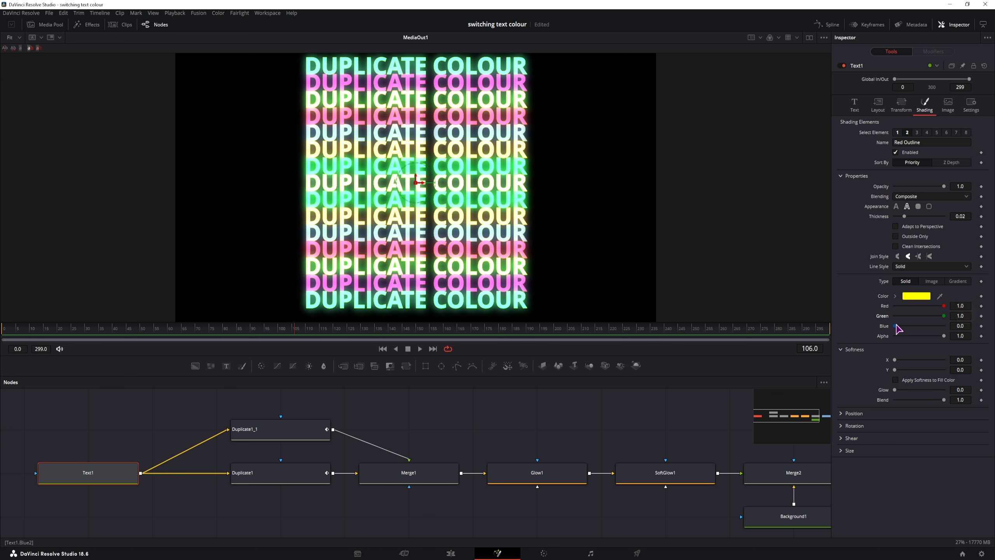
{"action": "left_click_drag", "start_coordinate": [895, 326], "coordinate": [971, 323]}
Set the Line Style of Text1's outline to Dot and try adjusting its thickness.
{"action": "left_click", "coordinate": [877, 270]}
{"action": "left_click", "coordinate": [901, 268]}
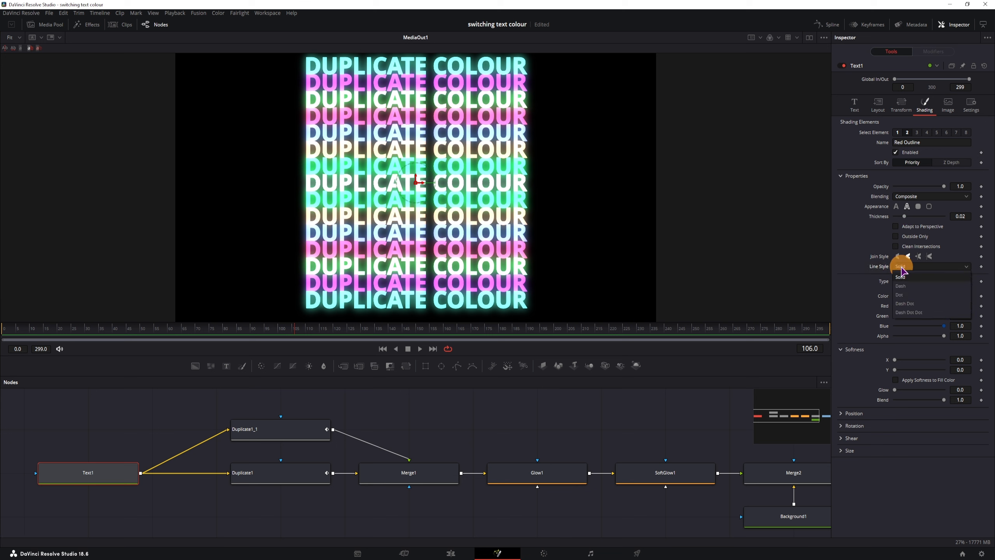
{"action": "left_click", "coordinate": [907, 295]}
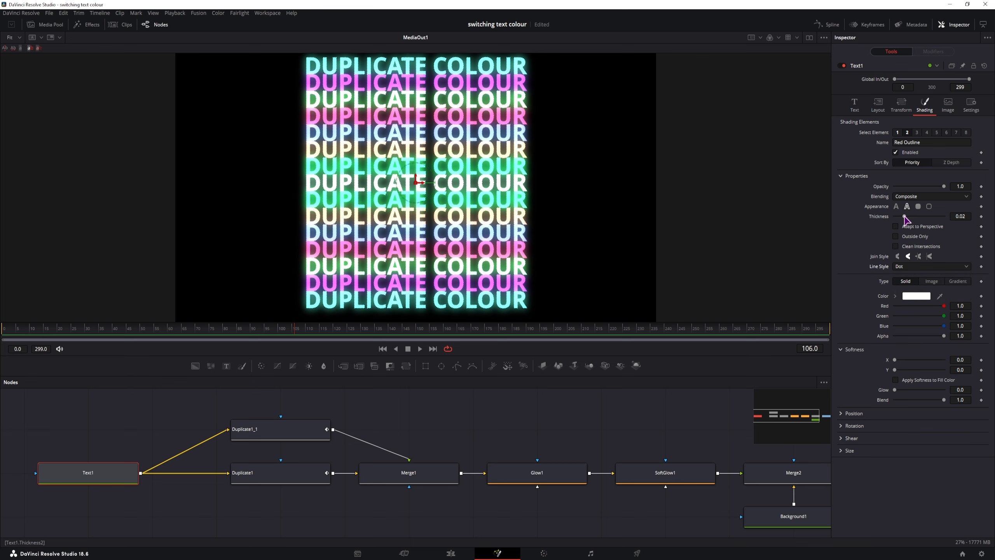
{"action": "mouse_move", "coordinate": [905, 219]}
{"action": "left_mouse_down"}
{"action": "mouse_move", "coordinate": [918, 220]}
{"action": "mouse_move", "coordinate": [904, 219]}
{"action": "left_mouse_up"}
Keyframe the outline Thickness at 0.0 on frame 20, 0.0362 on frame 59 and 0.0 on frame 100.
{"action": "mouse_move", "coordinate": [76, 334]}
{"action": "left_mouse_down"}
{"action": "mouse_move", "coordinate": [49, 332]}
{"action": "mouse_move", "coordinate": [78, 332]}
{"action": "mouse_move", "coordinate": [58, 334]}
{"action": "left_mouse_up"}
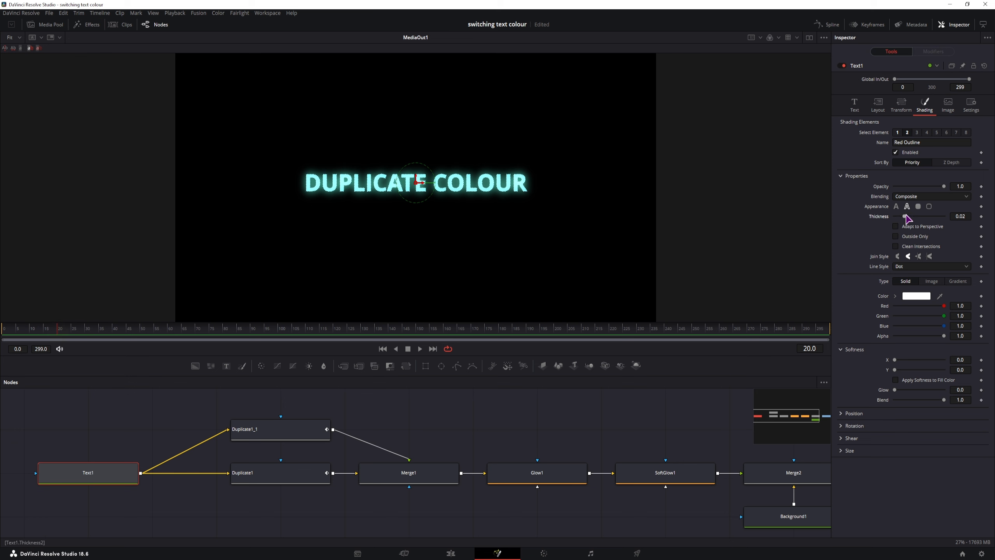
{"action": "left_click_drag", "start_coordinate": [905, 216], "coordinate": [881, 218]}
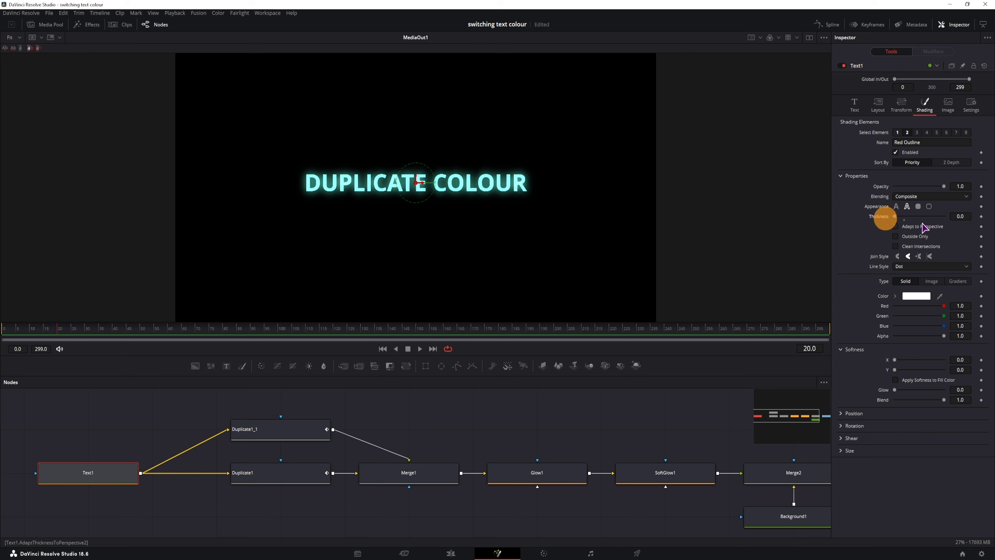
{"action": "left_click", "coordinate": [982, 216]}
{"action": "left_click_drag", "start_coordinate": [118, 335], "coordinate": [166, 334]}
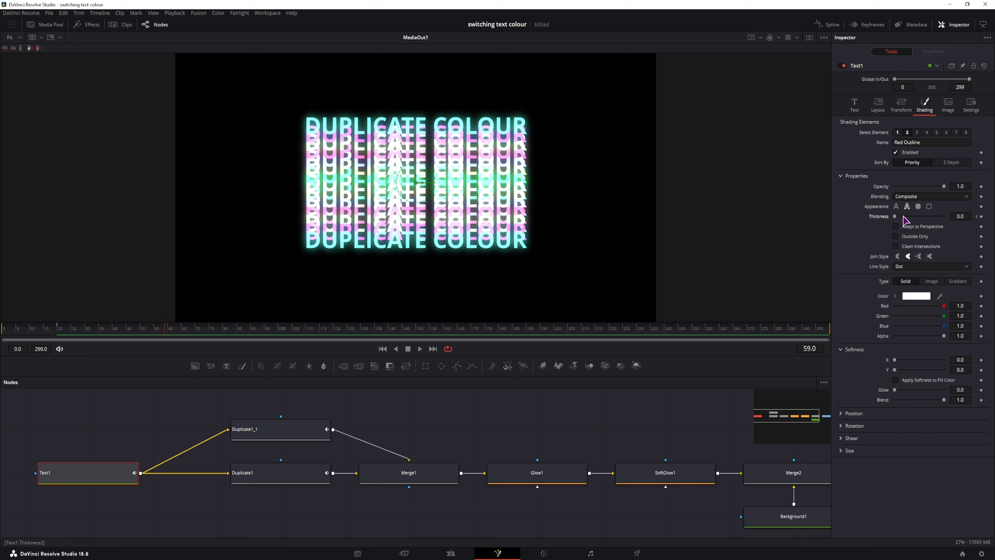
{"action": "left_click_drag", "start_coordinate": [895, 216], "coordinate": [912, 217]}
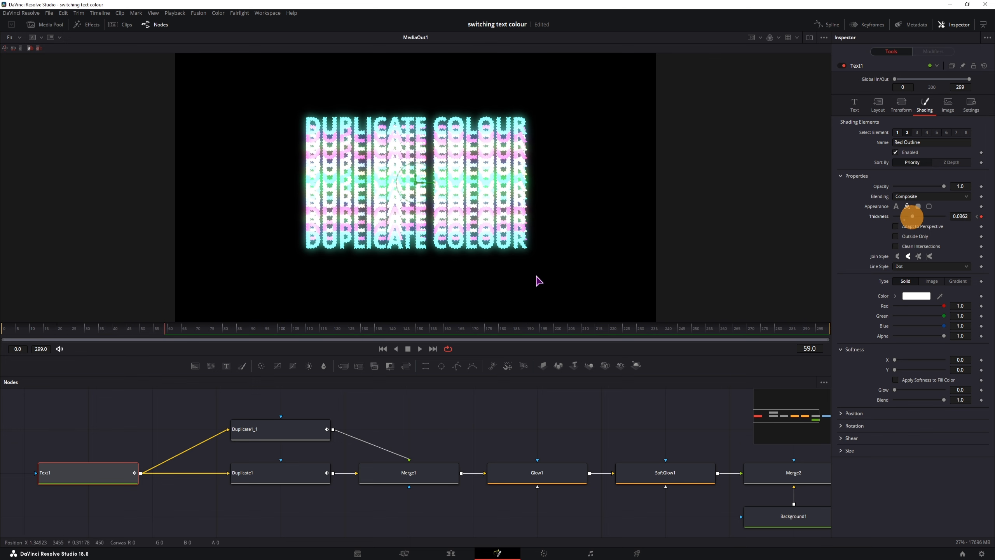
{"action": "left_click_drag", "start_coordinate": [259, 333], "coordinate": [278, 332]}
{"action": "left_click_drag", "start_coordinate": [913, 217], "coordinate": [888, 219]}
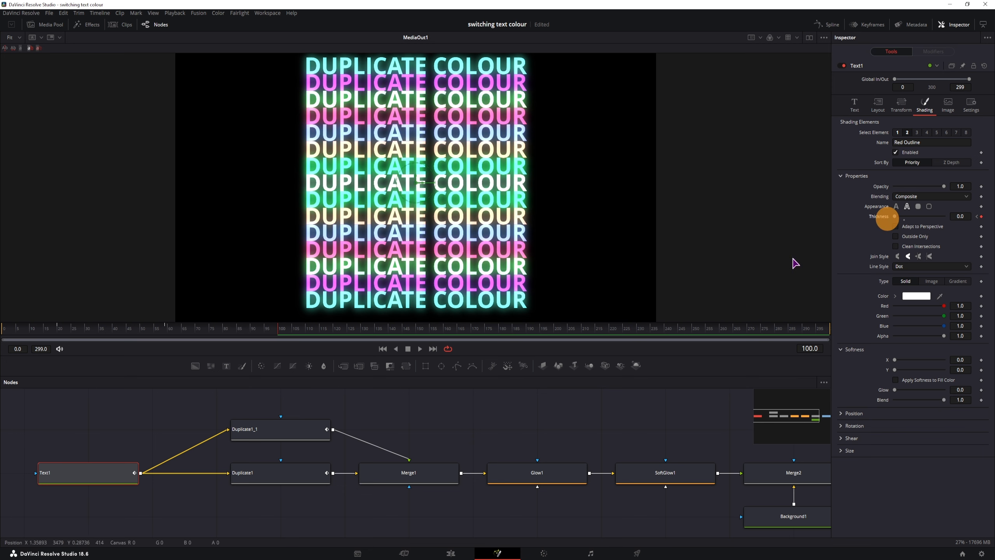
Go to frame 95 and set Glow1's Glow Size to 29.9.
{"action": "left_click", "coordinate": [444, 483]}
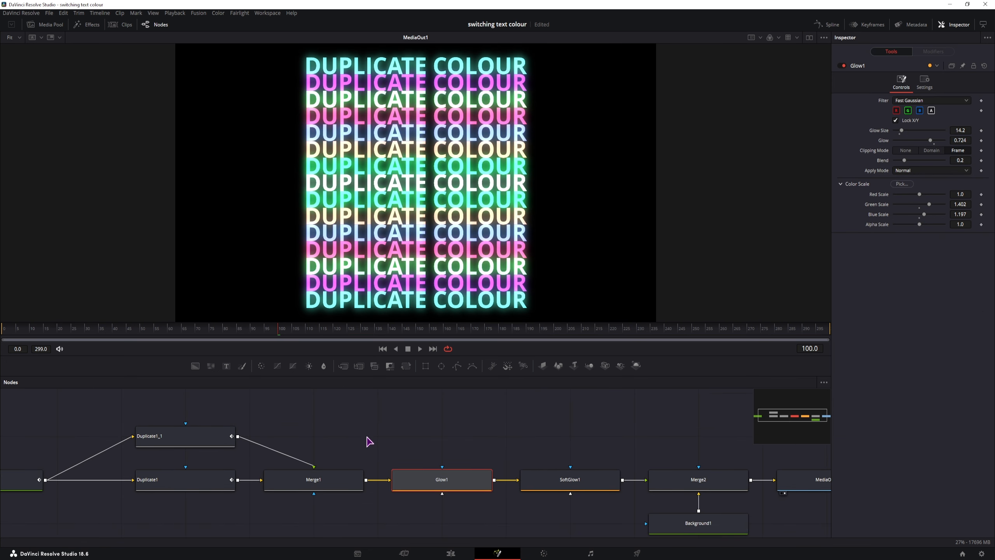
{"action": "left_click_drag", "start_coordinate": [279, 332], "coordinate": [267, 331]}
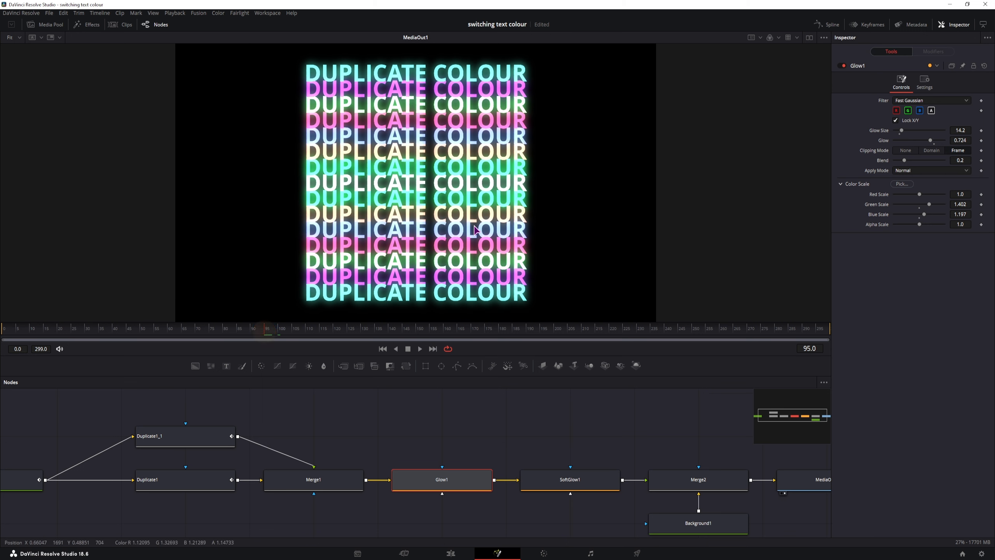
{"action": "left_click_drag", "start_coordinate": [903, 133], "coordinate": [909, 135]}
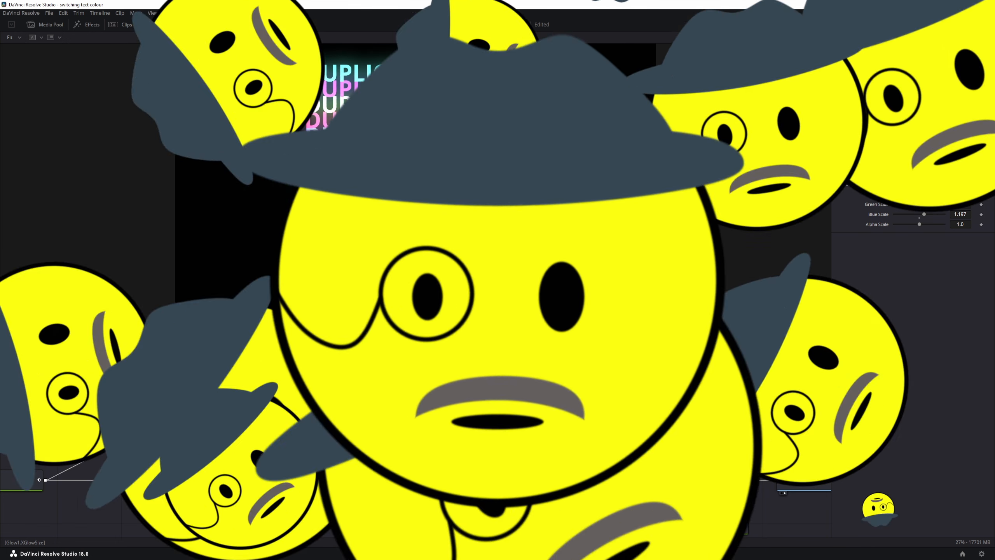
Review the jitter settings of Duplicate1_1 and Duplicate1.
{"action": "left_click_drag", "start_coordinate": [341, 441], "coordinate": [393, 455]}
{"action": "scroll", "coordinate": [407, 434], "scroll_direction": "down", "scroll_amount": 2}
{"action": "scroll", "coordinate": [407, 434], "scroll_direction": "left", "scroll_amount": 3}
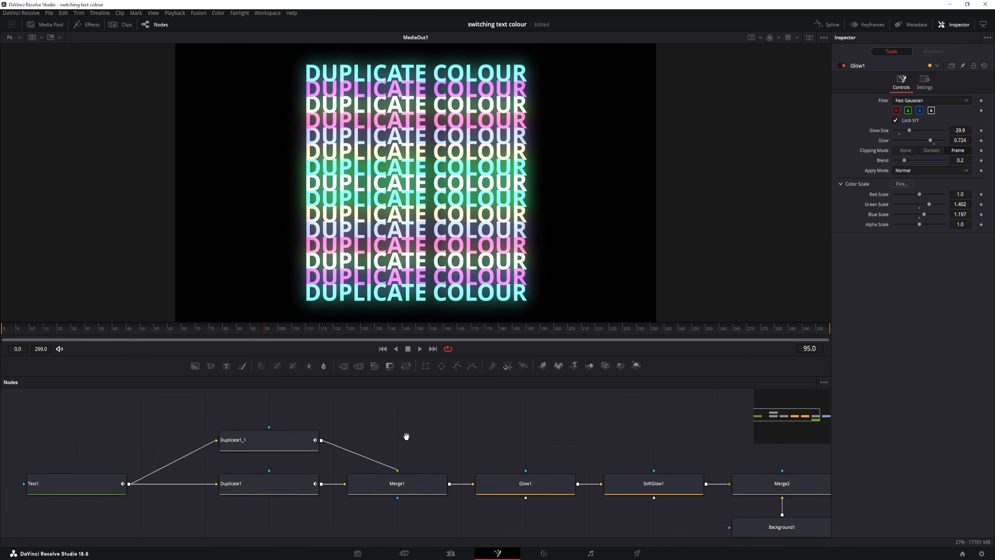
{"action": "left_click", "coordinate": [283, 419]}
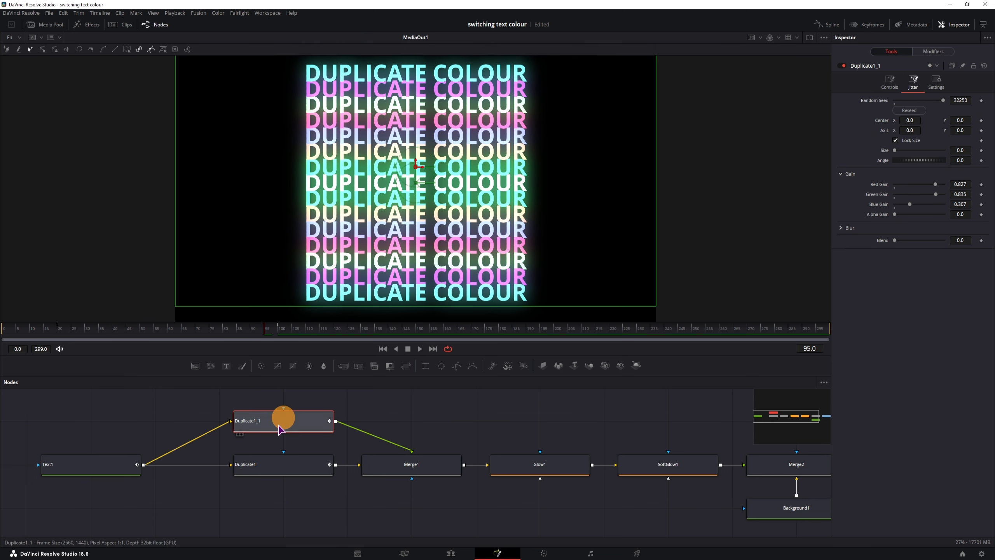
{"action": "left_click", "coordinate": [318, 510]}
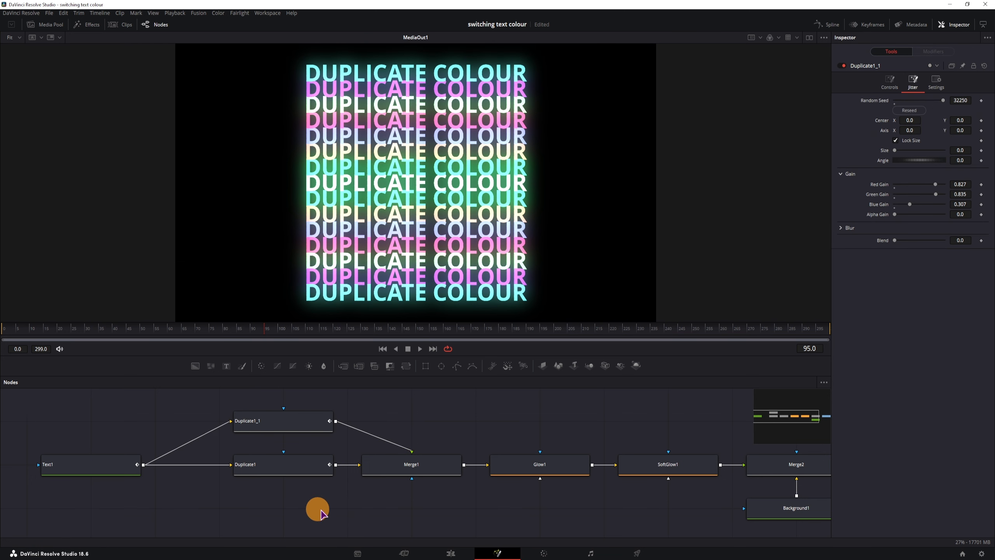
{"action": "left_click", "coordinate": [276, 471]}
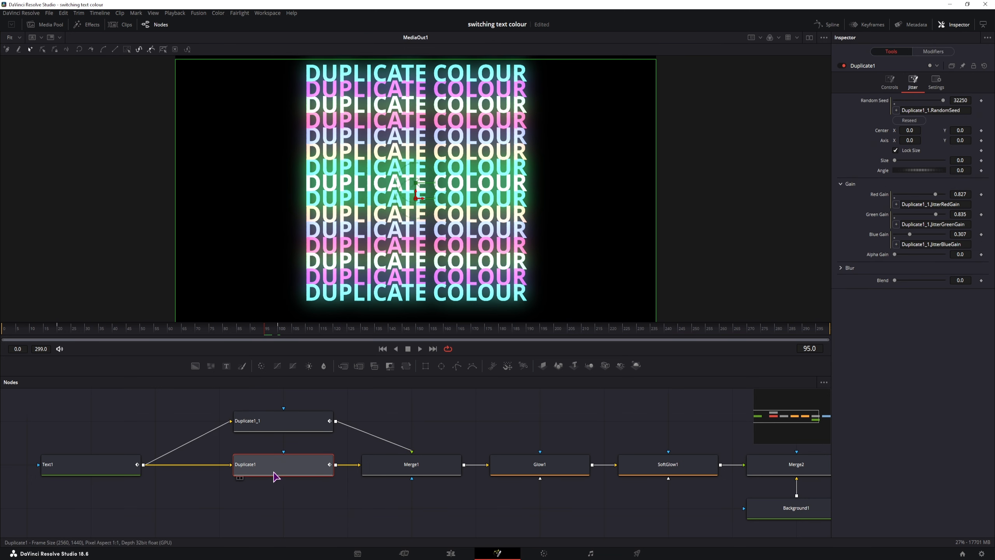
Copy the Duplicate1 node and paste it as an instance in the empty space below it.
{"action": "scroll", "coordinate": [239, 457], "scroll_direction": "down", "scroll_amount": 1}
{"action": "key", "text": "ctrl+c"}
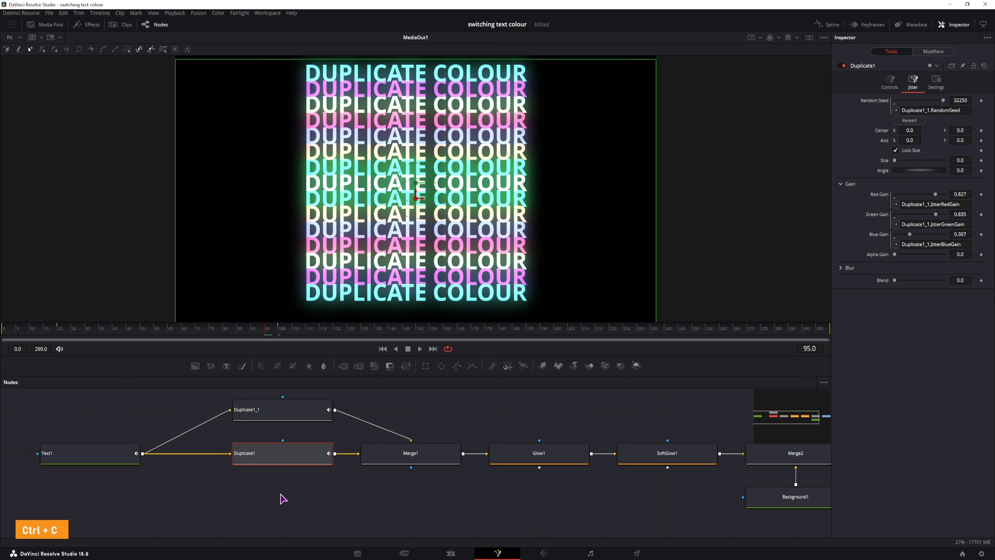
{"action": "left_click", "coordinate": [273, 499]}
{"action": "right_click", "coordinate": [275, 500]}
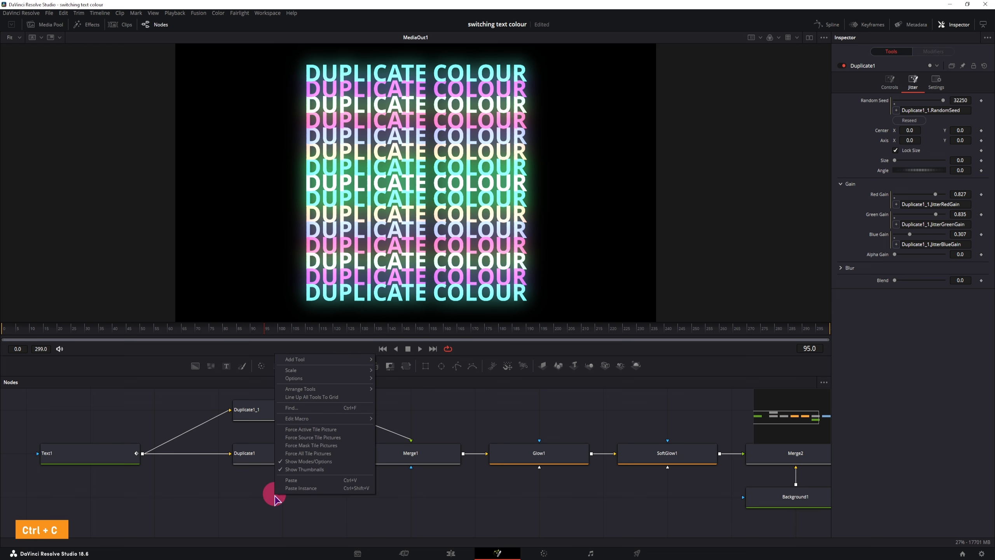
{"action": "left_click", "coordinate": [300, 488]}
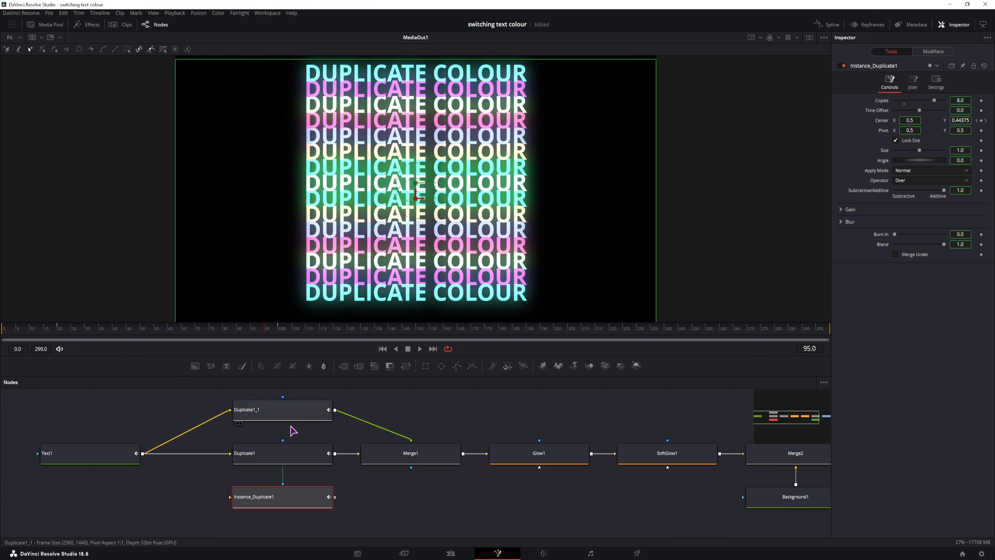
Connect Instance_Duplicate1's output to Merge1 in place of Duplicate1_1, and feed Text1 into the instance's input.
{"action": "left_click_drag", "start_coordinate": [335, 497], "coordinate": [411, 444]}
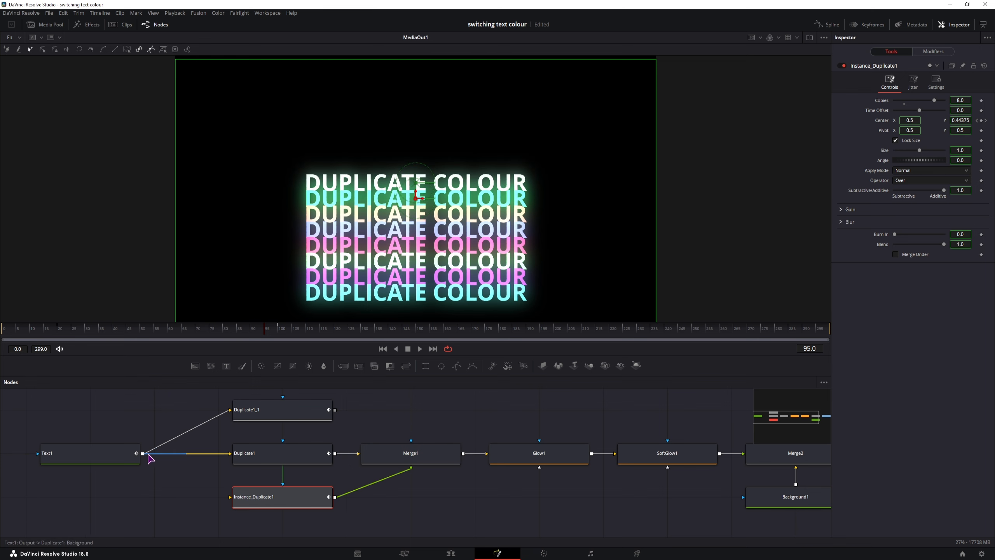
{"action": "left_click_drag", "start_coordinate": [143, 454], "coordinate": [230, 497]}
{"action": "left_click", "coordinate": [381, 425]}
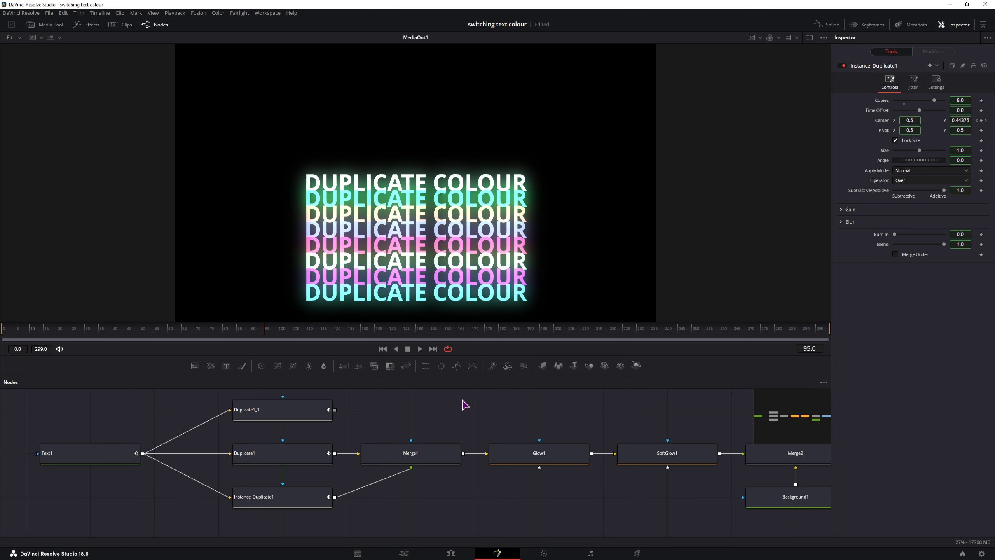
Show two viewers side by side and compare the Controls settings of Duplicate1 and Instance_Duplicate1.
{"action": "left_click", "coordinate": [810, 37]}
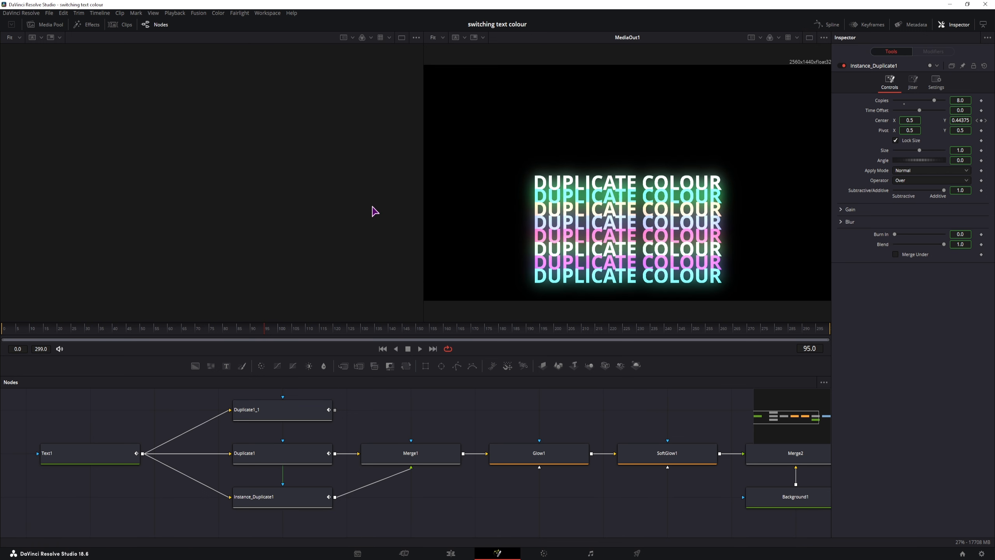
{"action": "left_click", "coordinate": [291, 456]}
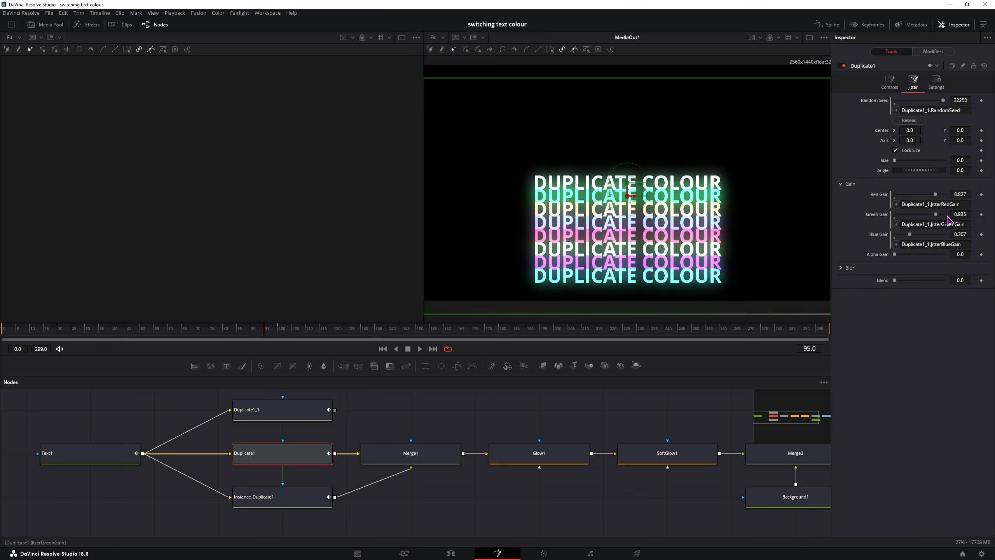
{"action": "left_click", "coordinate": [895, 83]}
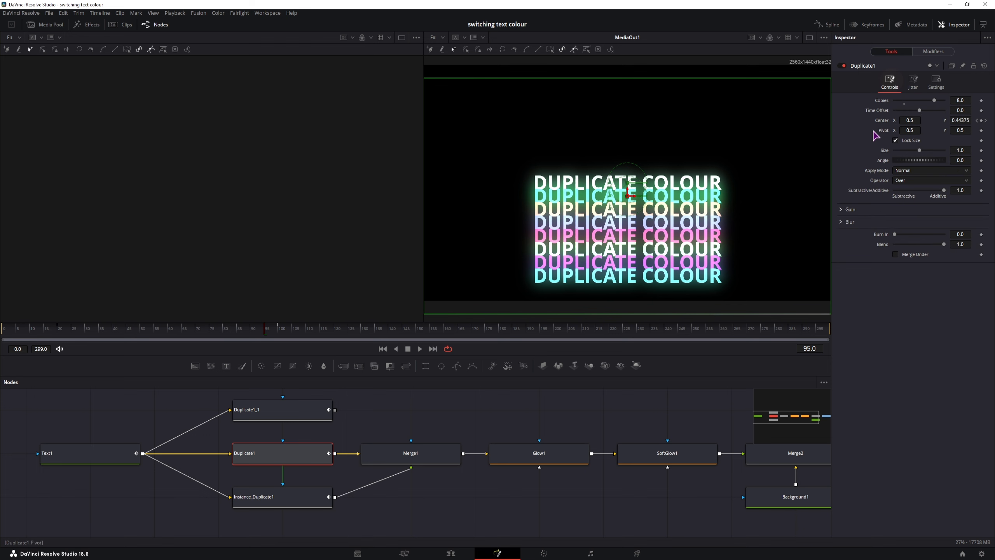
{"action": "left_click", "coordinate": [285, 498]}
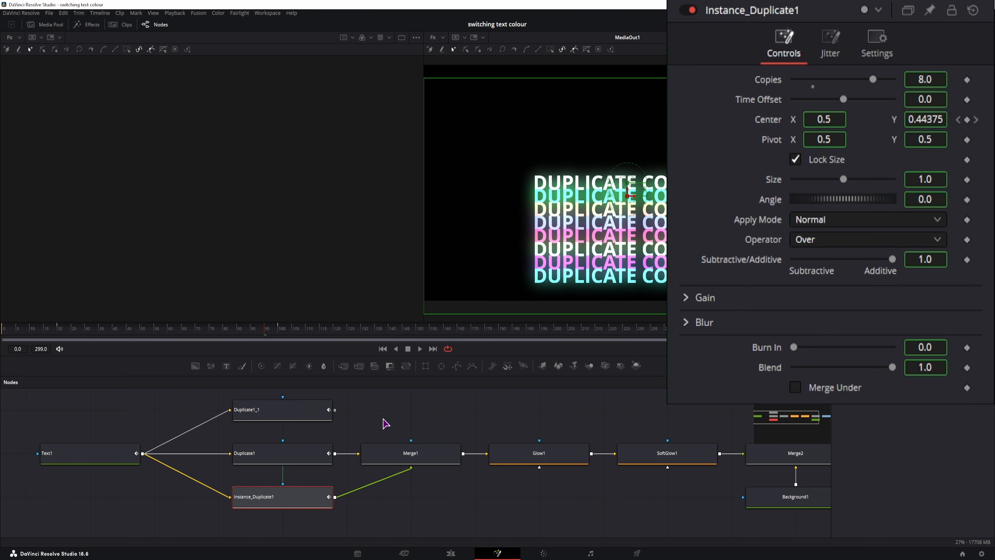
Deinstance the Center parameter of Instance_Duplicate1 and add an expression to it.
{"action": "right_click", "coordinate": [781, 123]}
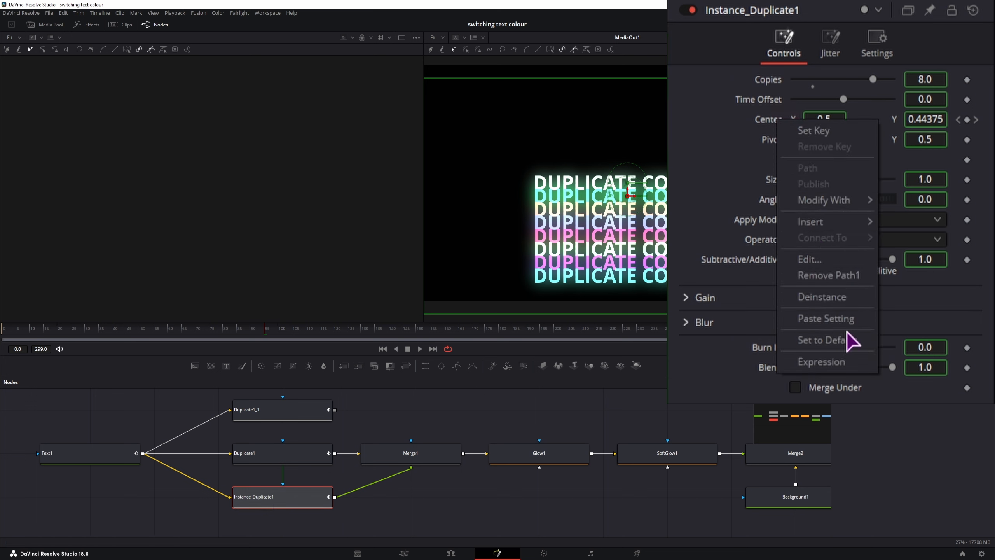
{"action": "left_click", "coordinate": [842, 300]}
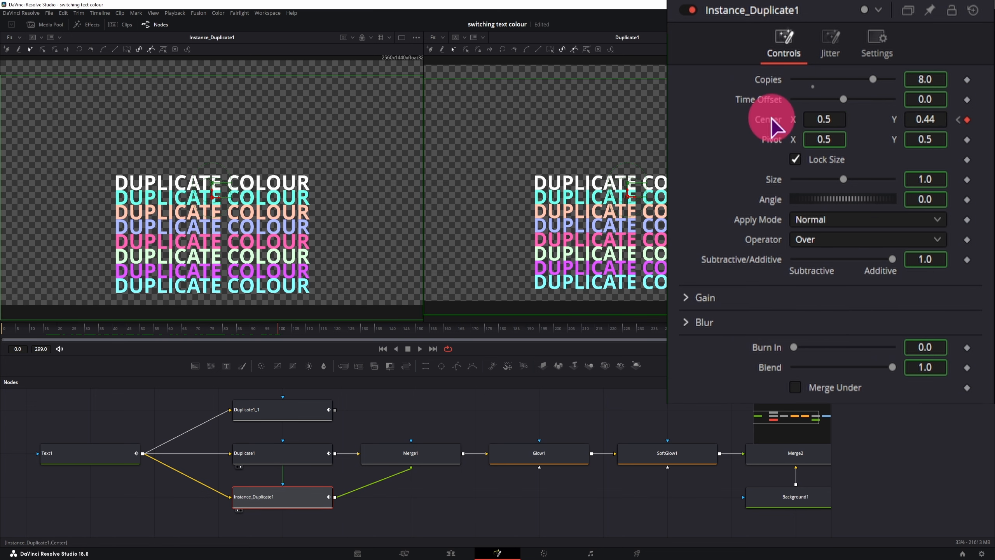
{"action": "right_click", "coordinate": [773, 119]}
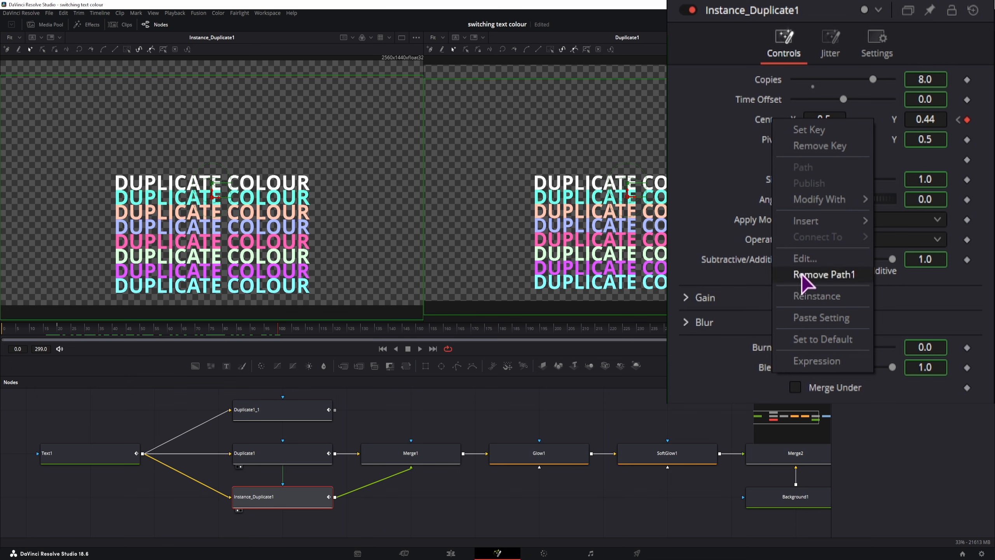
{"action": "left_click", "coordinate": [829, 364]}
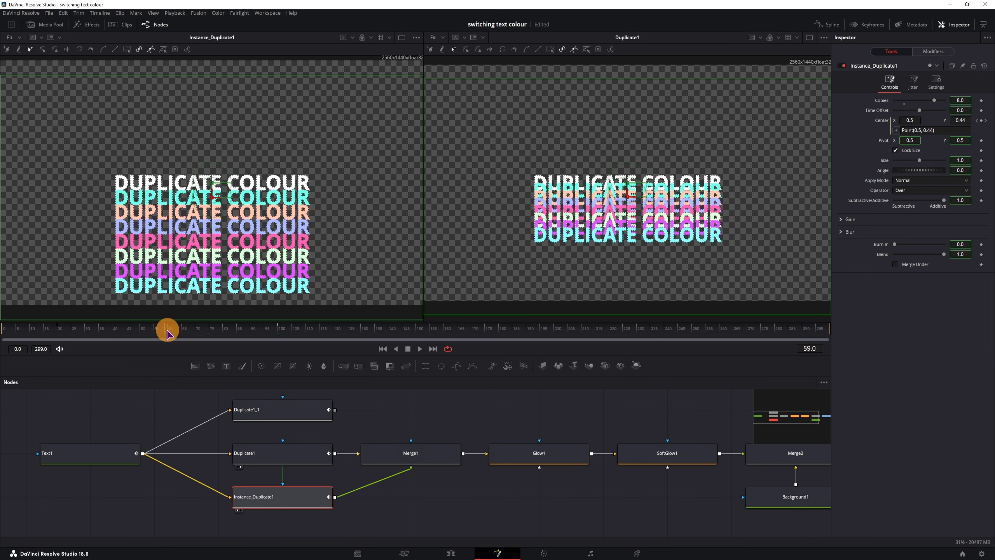
Compare how Duplicate1 and its instance animate at frames 60, 100 and 20.
{"action": "mouse_move", "coordinate": [162, 329]}
{"action": "left_mouse_down"}
{"action": "mouse_move", "coordinate": [59, 333]}
{"action": "mouse_move", "coordinate": [168, 334]}
{"action": "left_mouse_up"}
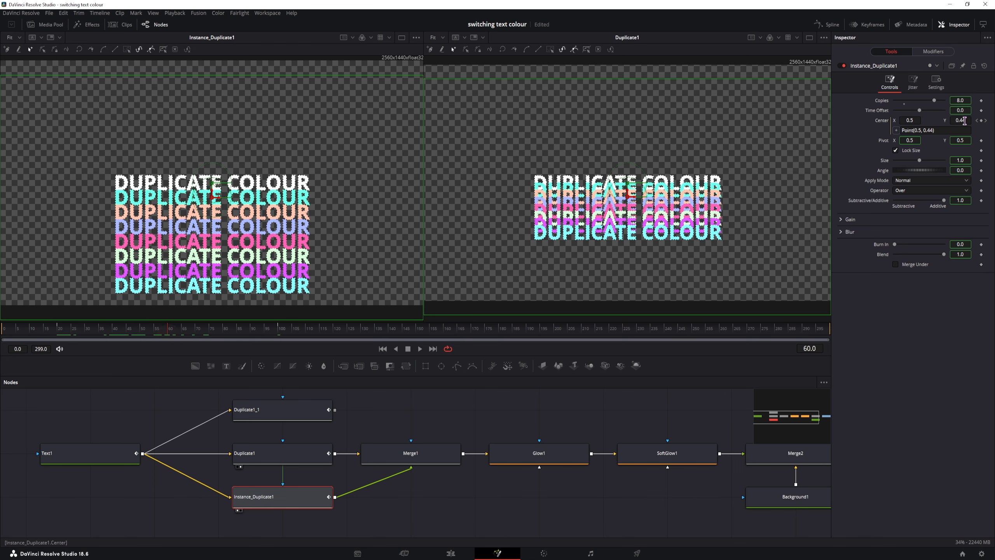
{"action": "left_click_drag", "start_coordinate": [154, 340], "coordinate": [280, 333]}
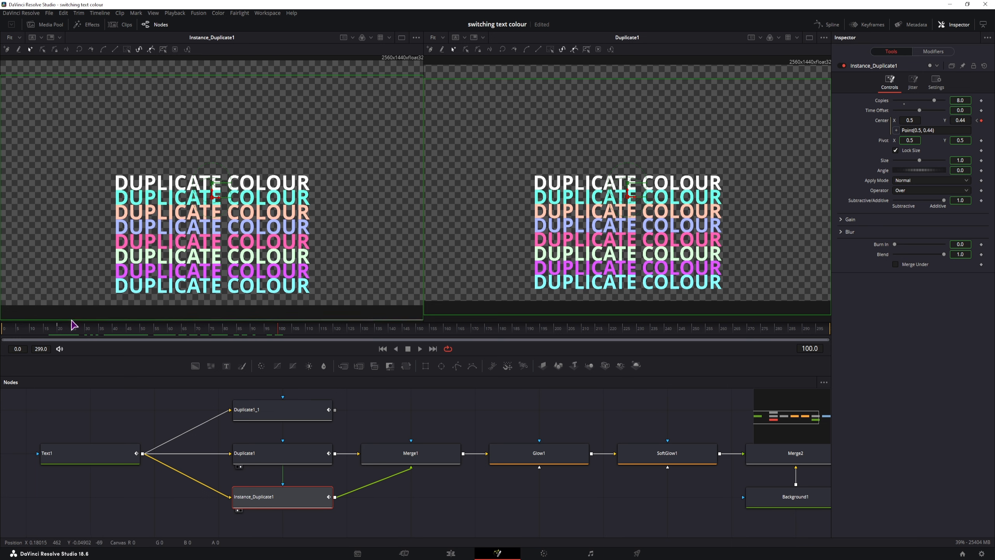
{"action": "left_click", "coordinate": [58, 331]}
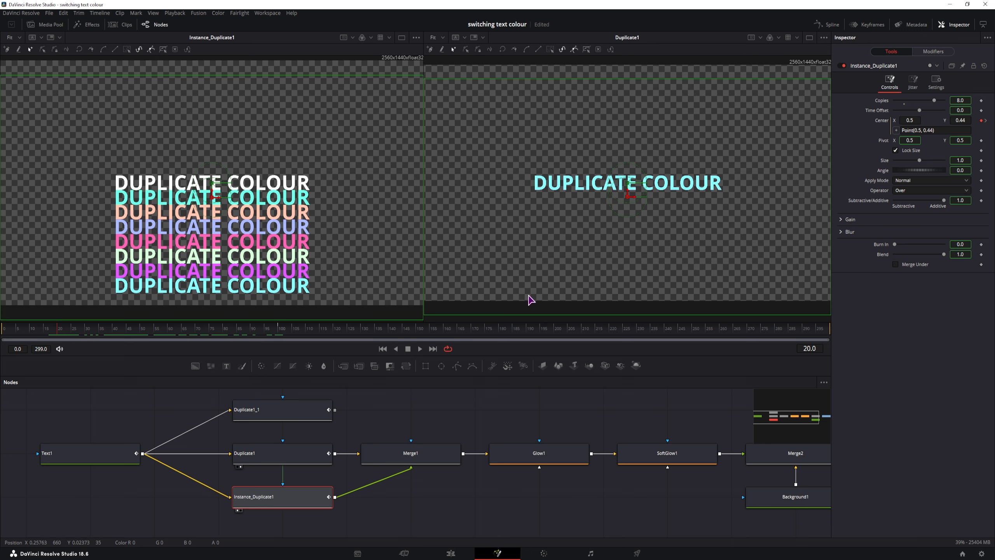
{"action": "left_click", "coordinate": [924, 131]}
{"action": "left_click", "coordinate": [290, 456]}
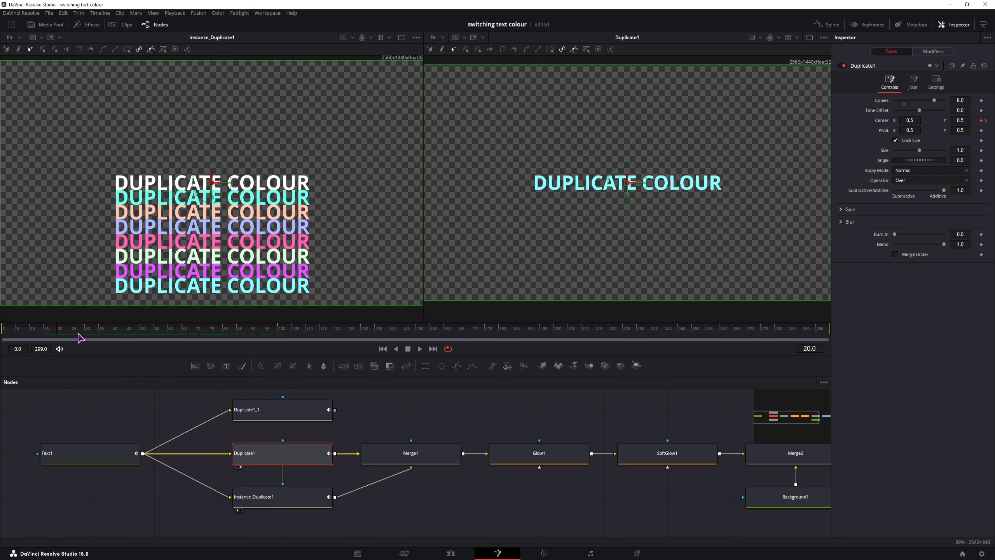
{"action": "left_click_drag", "start_coordinate": [80, 336], "coordinate": [58, 337]}
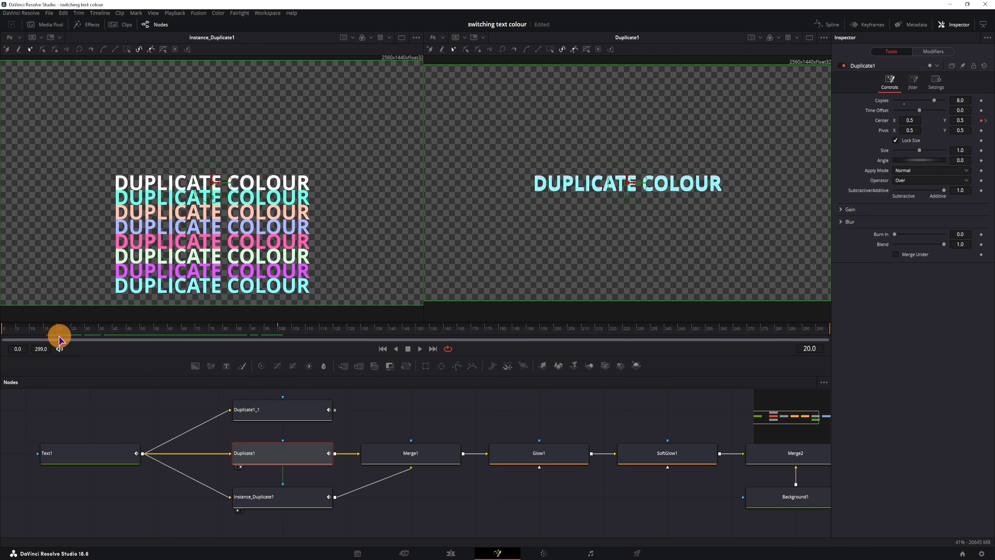
Set Instance_Duplicate1's Center expression to Point(0.5, 1 - Duplicate1.Center.Y) and check the mirrored motion from frame 20 to 104.
{"action": "left_click", "coordinate": [284, 495]}
{"action": "left_click", "coordinate": [926, 132]}
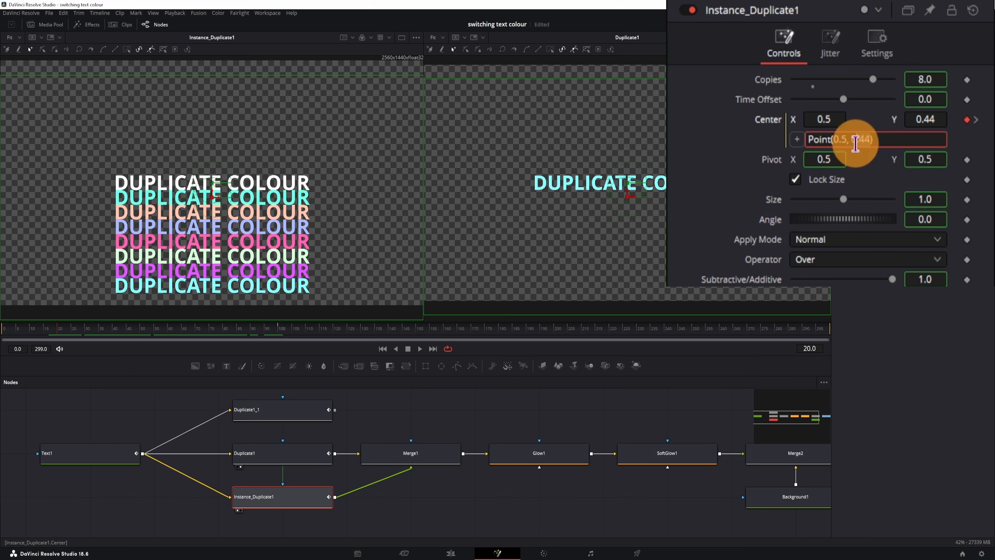
{"action": "double_click", "coordinate": [855, 142]}
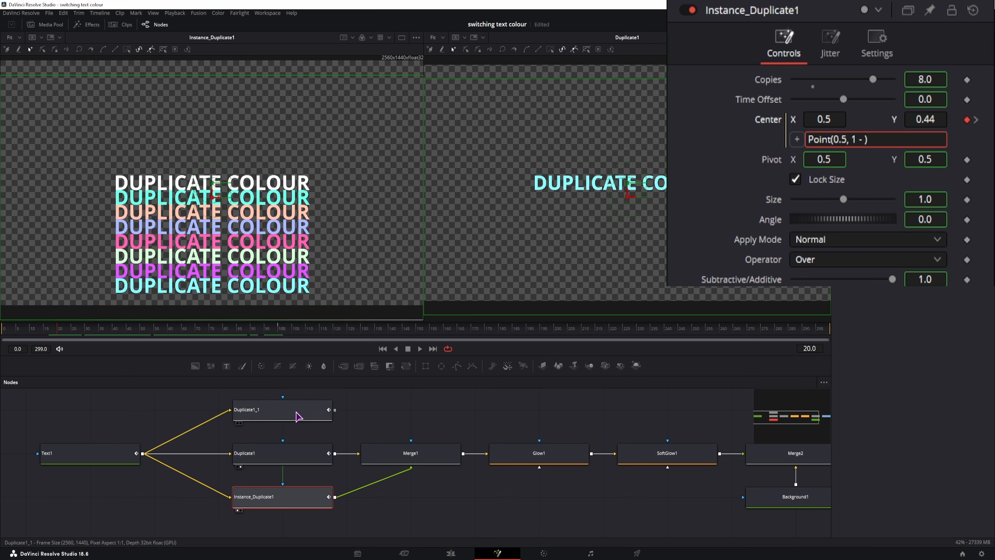
{"action": "mouse_move", "coordinate": [253, 461]}
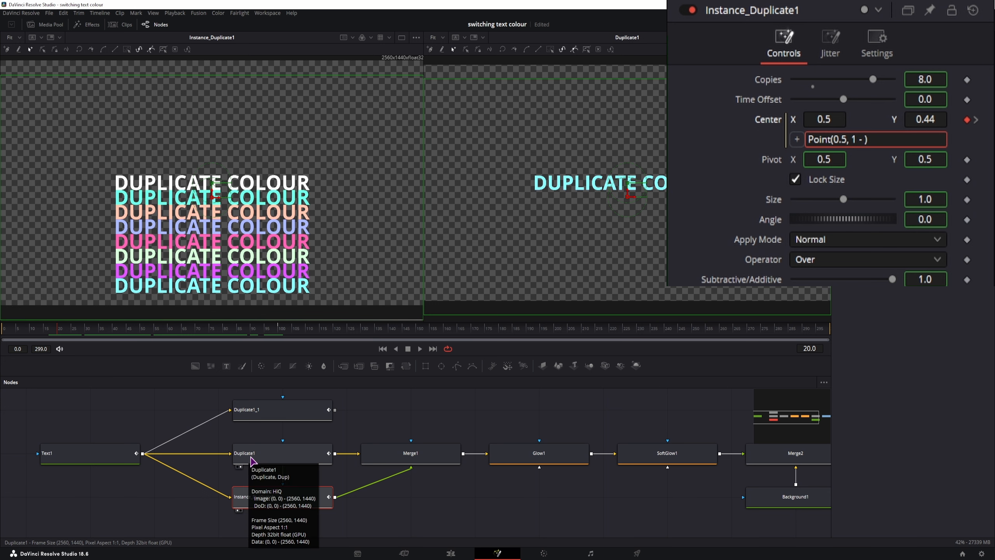
{"action": "type", "text": "Duplicate1."}
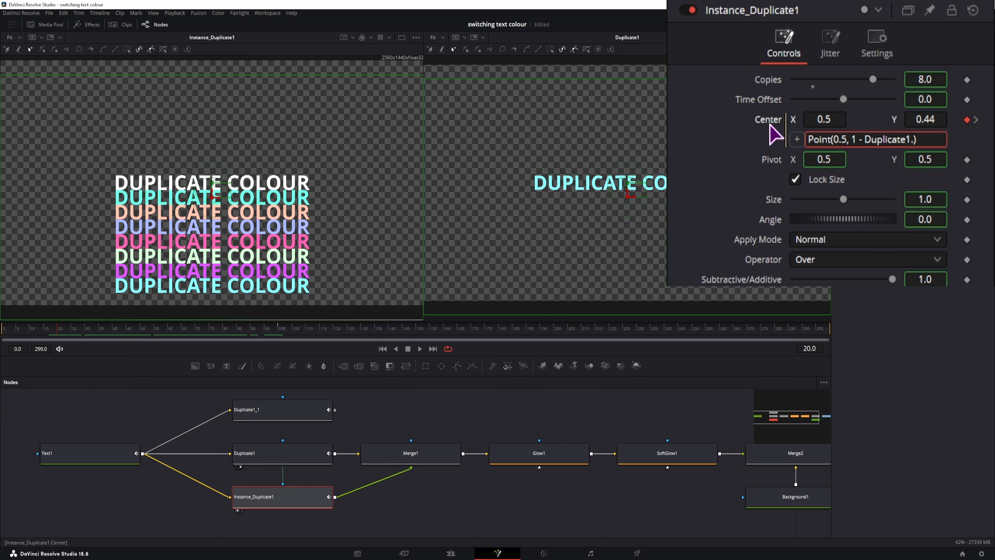
{"action": "type", "text": "Center"}
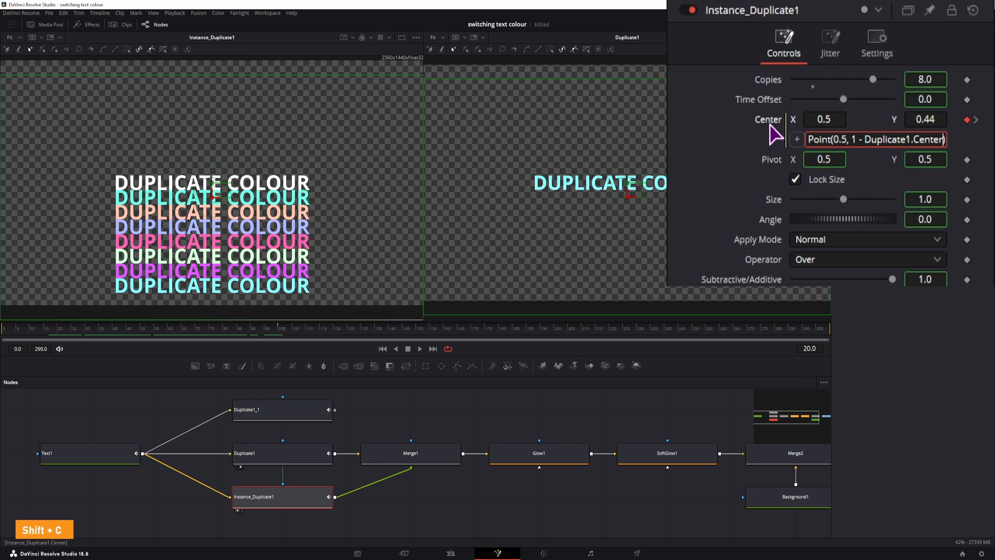
{"action": "type", "text": "."}
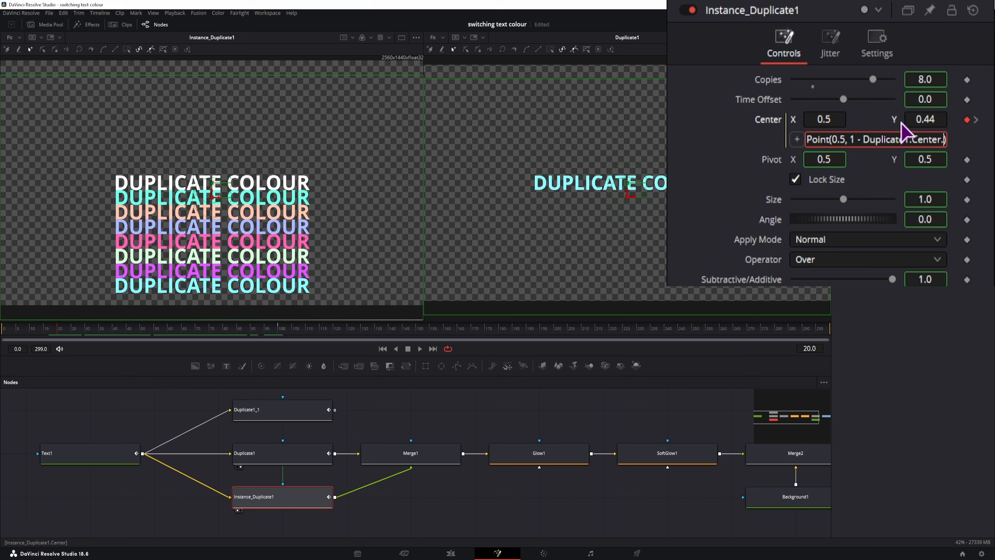
{"action": "type", "text": "Y"}
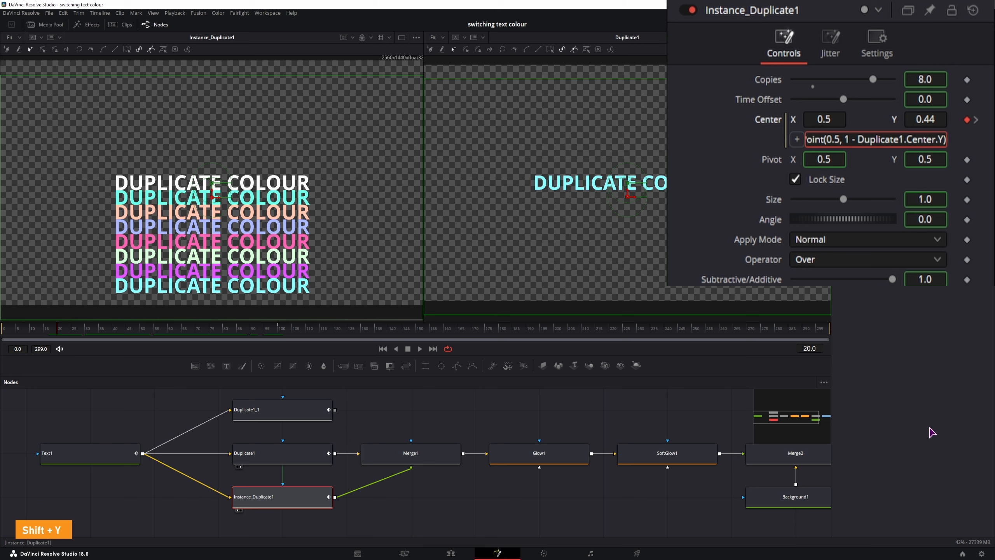
{"action": "key", "text": "Tab"}
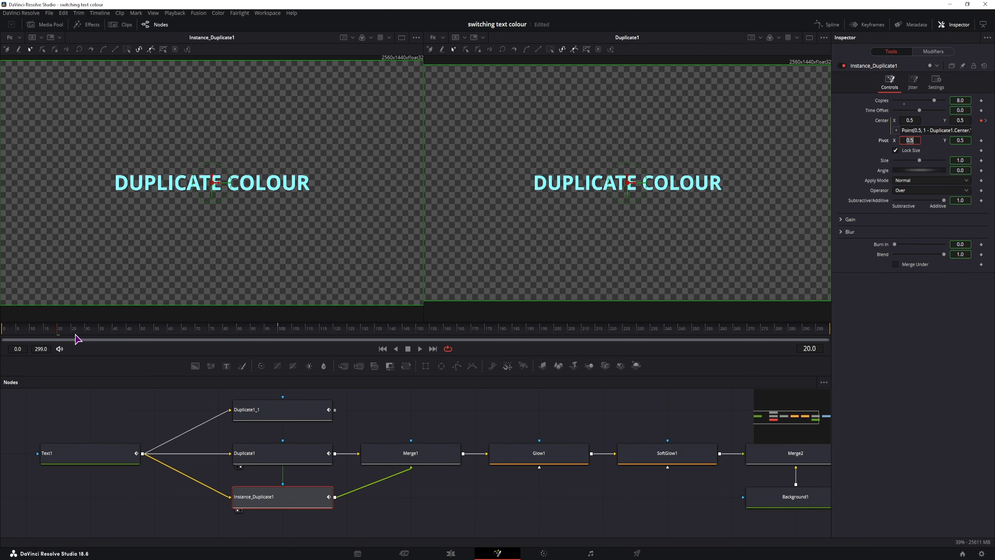
{"action": "left_click_drag", "start_coordinate": [60, 336], "coordinate": [250, 331]}
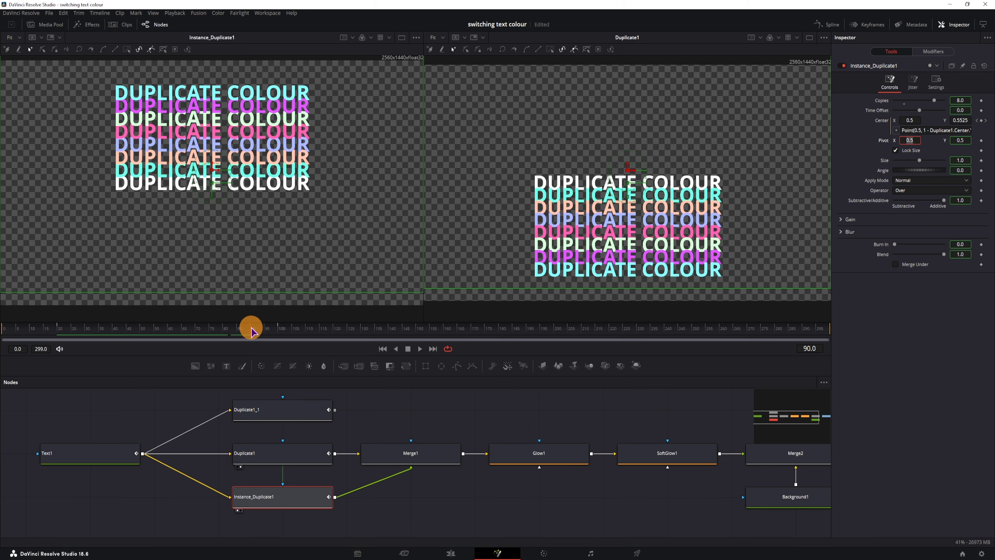
{"action": "left_click_drag", "start_coordinate": [251, 331], "coordinate": [290, 331]}
Remove the expressions from Duplicate1's jitter Red Gain, Green Gain, Blue Gain and Random Seed.
{"action": "left_click", "coordinate": [311, 458]}
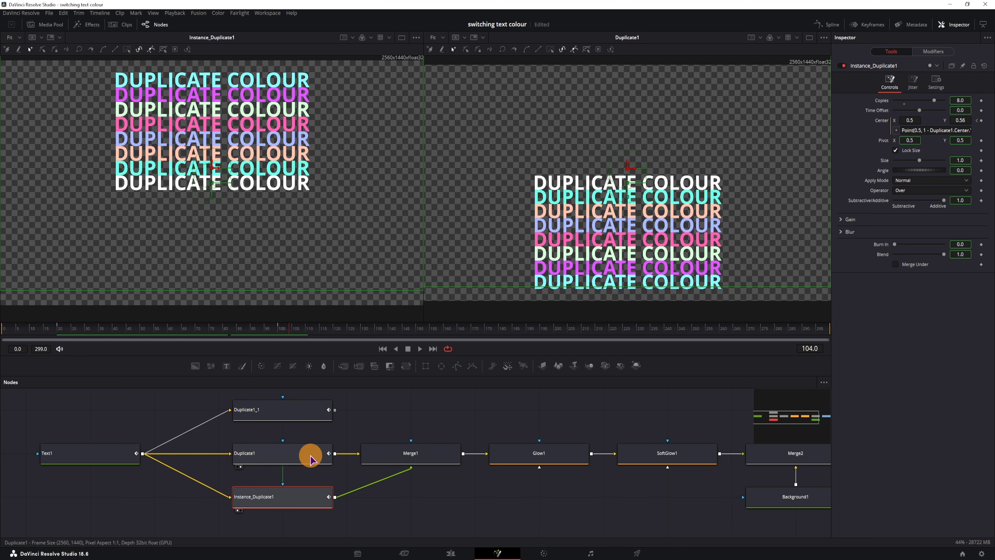
{"action": "left_click", "coordinate": [913, 82]}
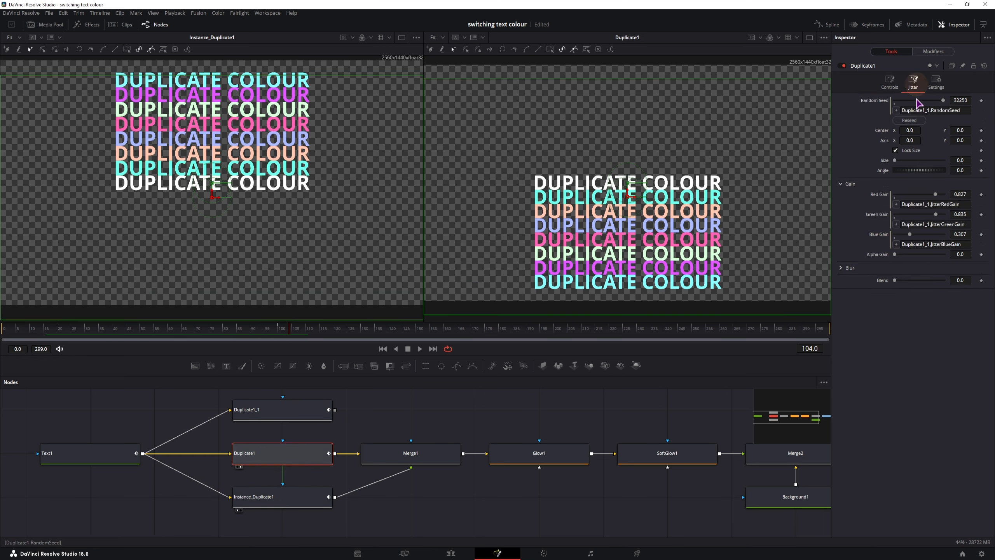
{"action": "right_click", "coordinate": [880, 200]}
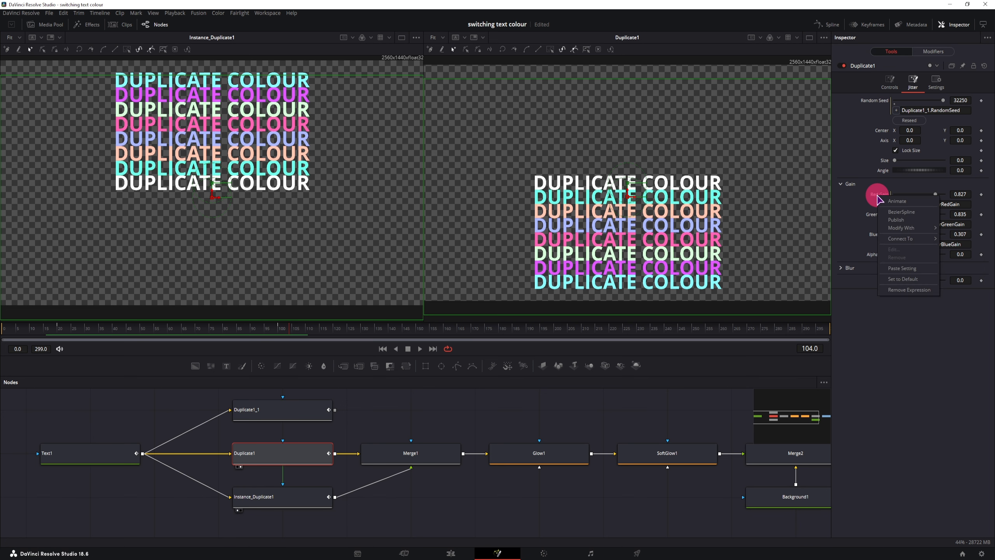
{"action": "left_click", "coordinate": [910, 293]}
{"action": "right_click", "coordinate": [879, 204]}
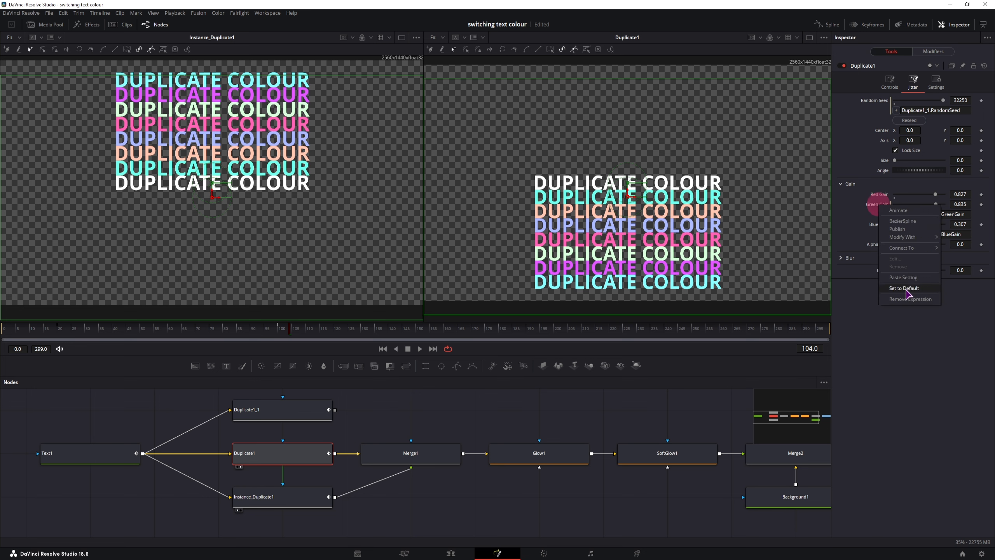
{"action": "left_click", "coordinate": [909, 295]}
{"action": "right_click", "coordinate": [879, 214]}
{"action": "left_click", "coordinate": [910, 306]}
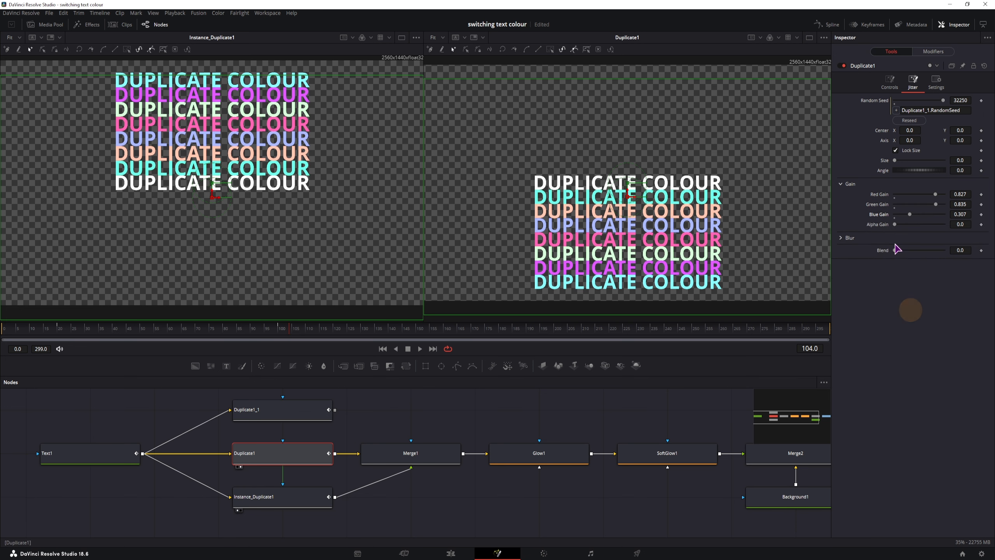
{"action": "right_click", "coordinate": [876, 101]}
{"action": "left_click", "coordinate": [910, 191]}
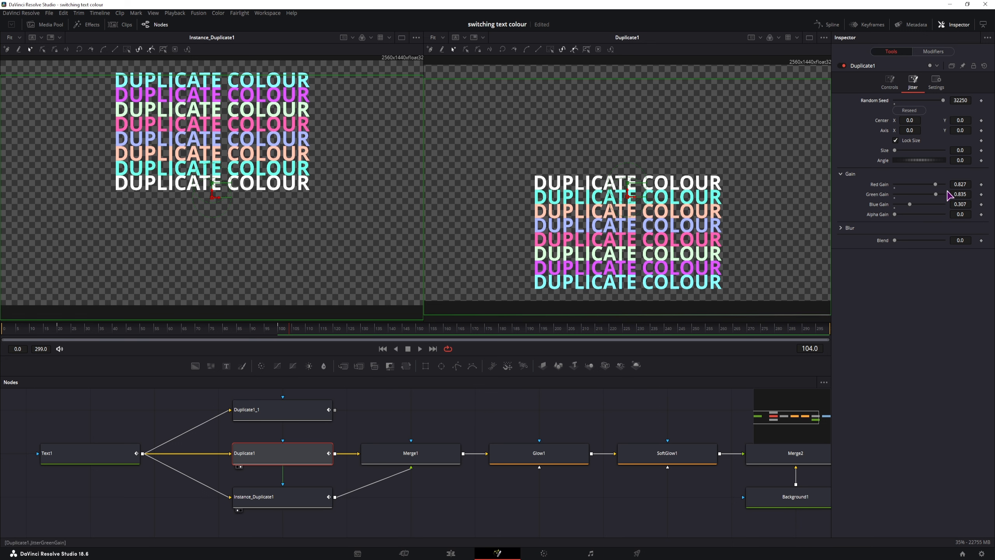
Lower Duplicate1's jitter Red Gain to about 0.47 and display Merge1 in the second viewer.
{"action": "left_click_drag", "start_coordinate": [938, 190], "coordinate": [913, 190]}
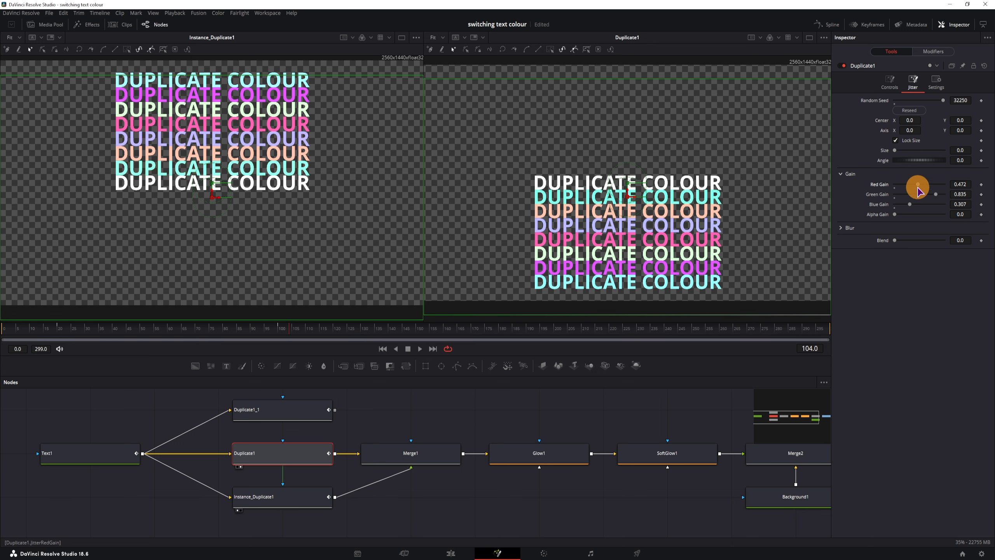
{"action": "left_click", "coordinate": [404, 455]}
{"action": "key", "text": "2"}
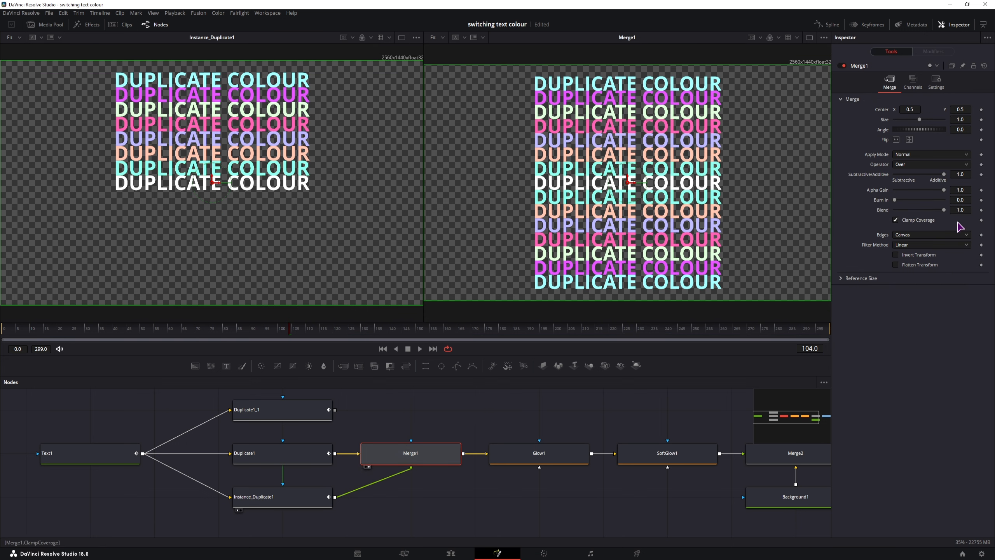
Set Duplicate1's jitter Red Gain to 0.236, Green Gain to 0.835 and Blue Gain to 0.307, and try adjusting Instance_Duplicate1's Random Seed and jitter gain.
{"action": "left_click", "coordinate": [282, 455]}
{"action": "left_click_drag", "start_coordinate": [928, 188], "coordinate": [906, 189]}
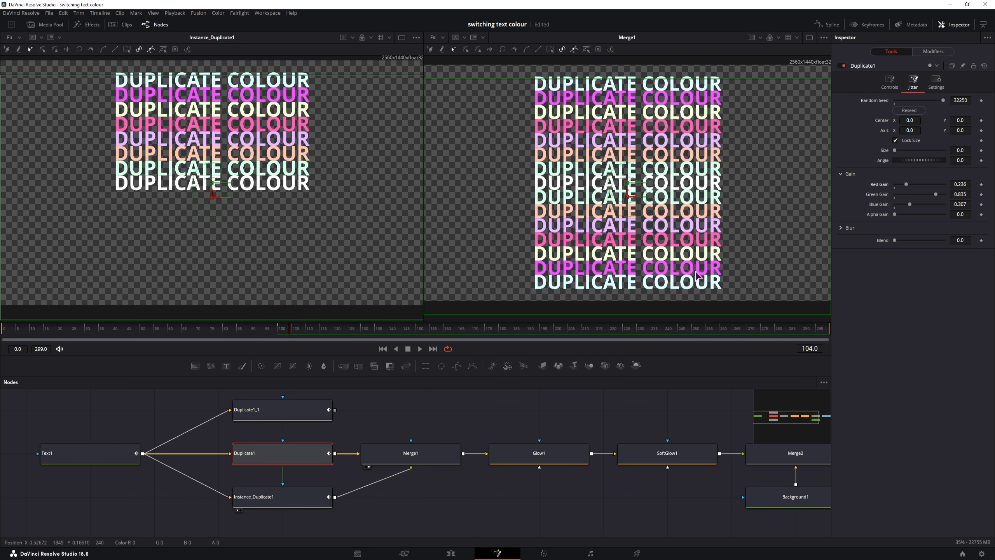
{"action": "left_click", "coordinate": [301, 499]}
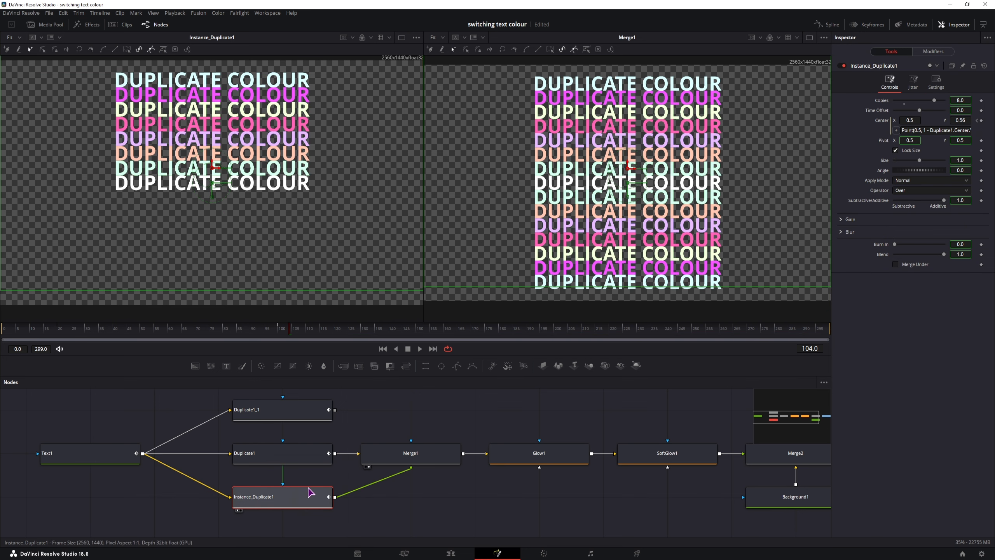
{"action": "left_click", "coordinate": [915, 83]}
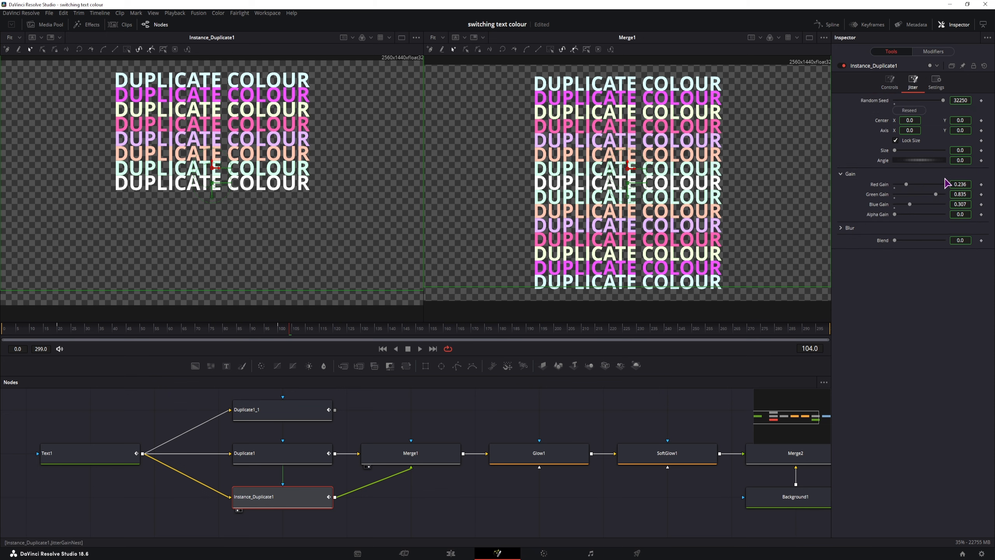
{"action": "left_click_drag", "start_coordinate": [944, 101], "coordinate": [701, 102]}
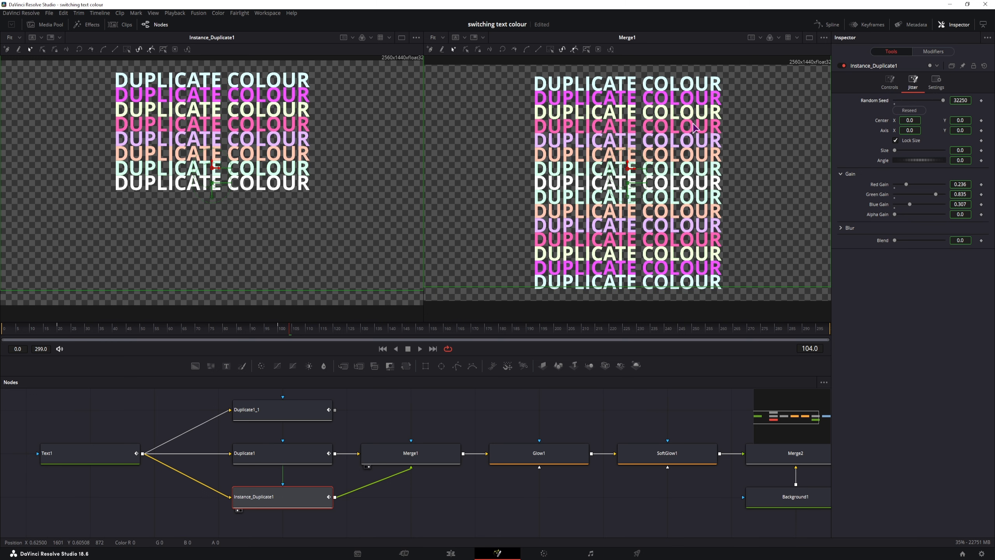
{"action": "mouse_move", "coordinate": [908, 189]}
{"action": "left_mouse_down"}
{"action": "mouse_move", "coordinate": [944, 182]}
{"action": "mouse_move", "coordinate": [924, 182]}
{"action": "left_mouse_up"}
Examine Duplicate1's jitter settings in the SPLASH OF COLOUR composition.
{"action": "left_click", "coordinate": [500, 557]}
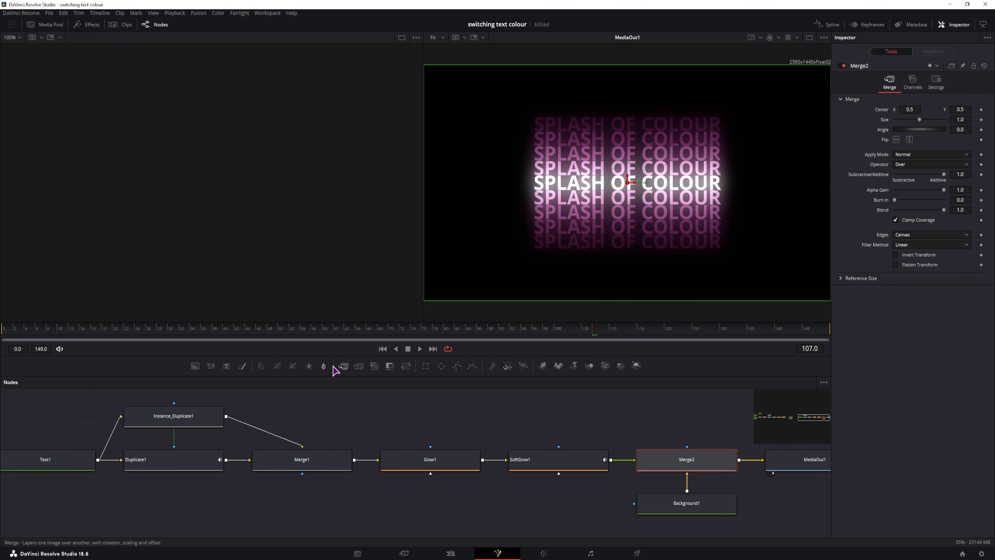
{"action": "left_click", "coordinate": [186, 457]}
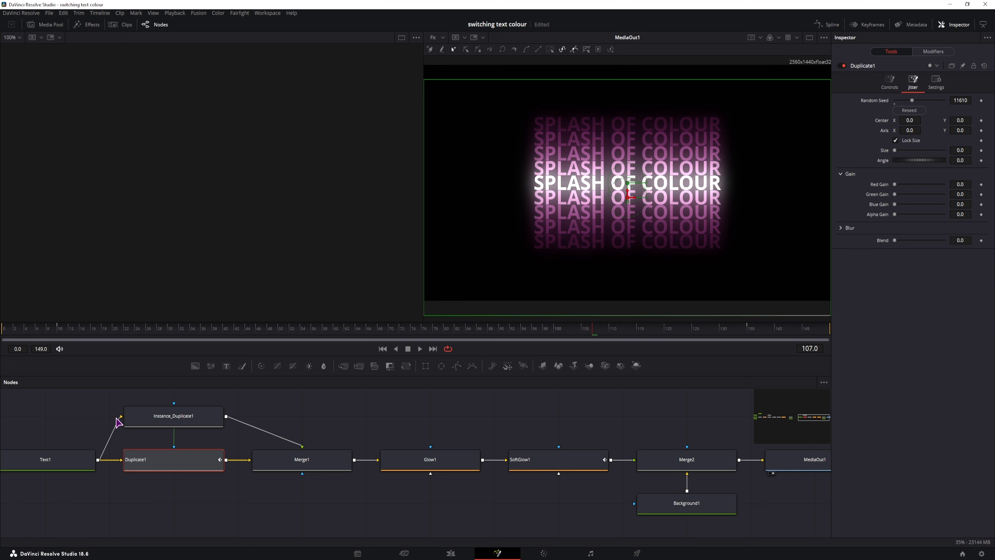
{"action": "left_click", "coordinate": [322, 439]}
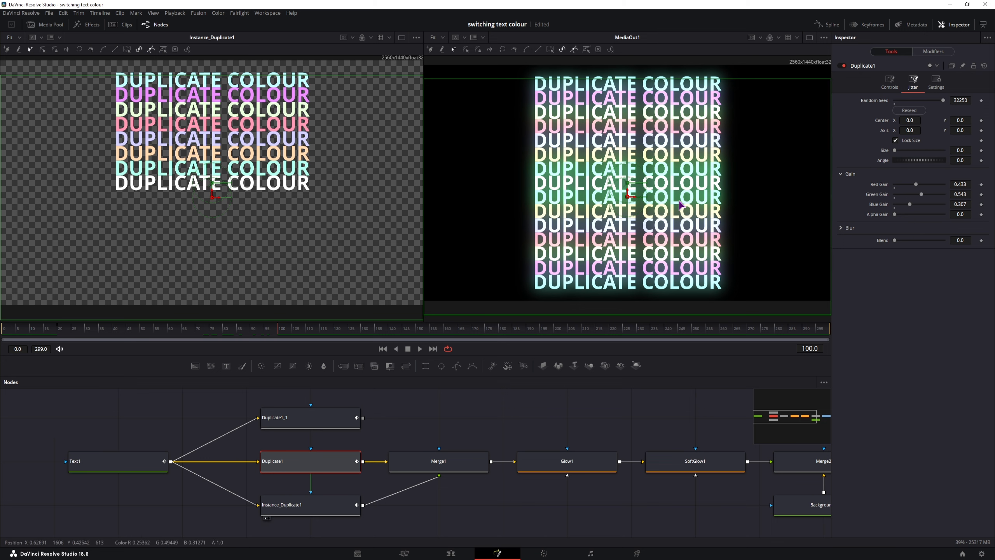
Zero Duplicate1's jitter Red, Green and Blue Gains, and set its main Red Gain to 0.63, Green Gain to 0.433 and Blue Gain to 0.457.
{"action": "left_click_drag", "start_coordinate": [909, 204], "coordinate": [834, 191]}
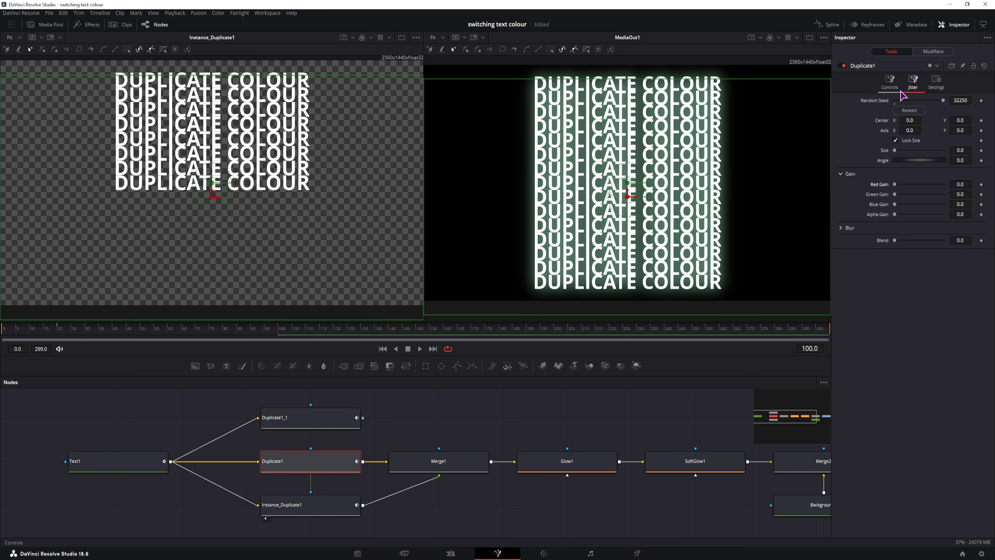
{"action": "left_click_drag", "start_coordinate": [944, 100], "coordinate": [874, 105]}
{"action": "left_click", "coordinate": [891, 84]}
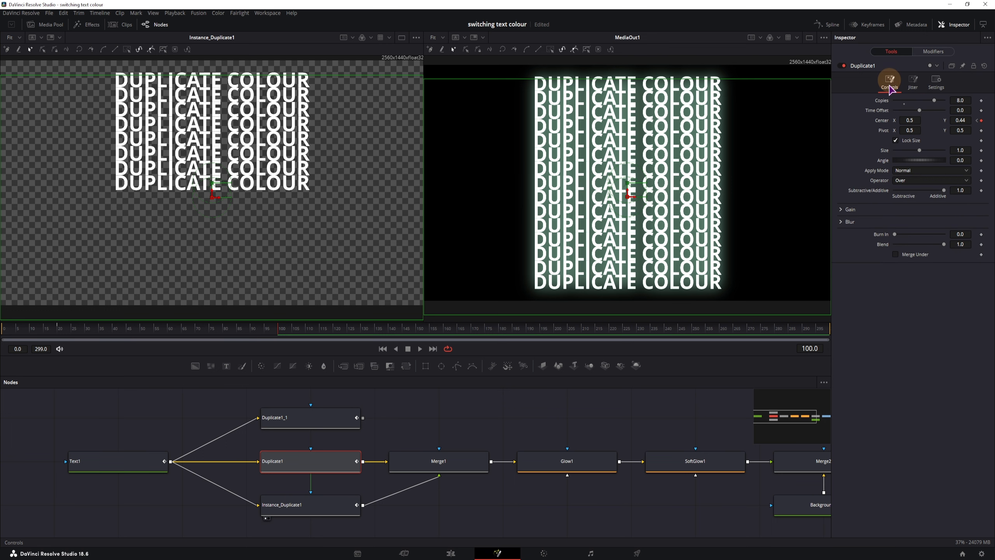
{"action": "left_click", "coordinate": [842, 211]}
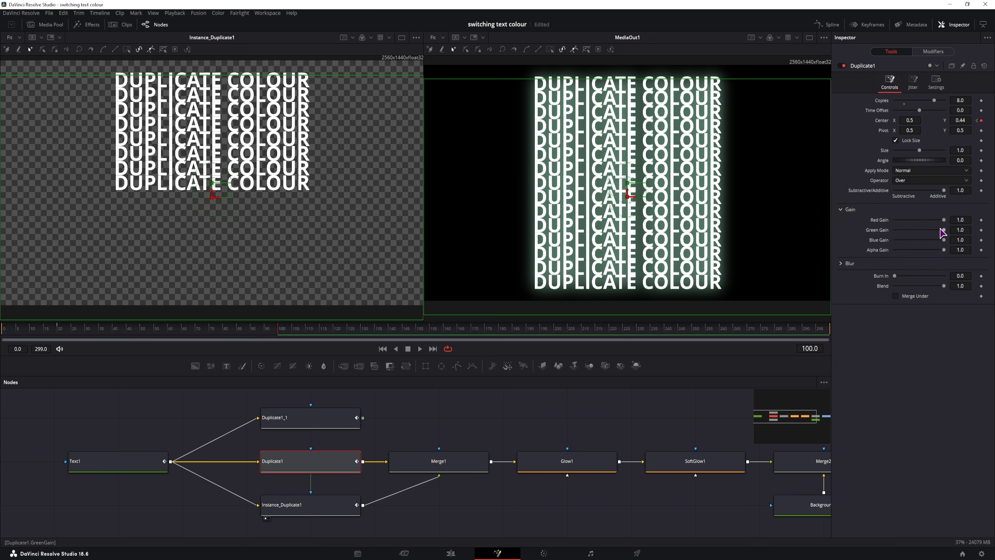
{"action": "left_click_drag", "start_coordinate": [944, 221], "coordinate": [917, 240]}
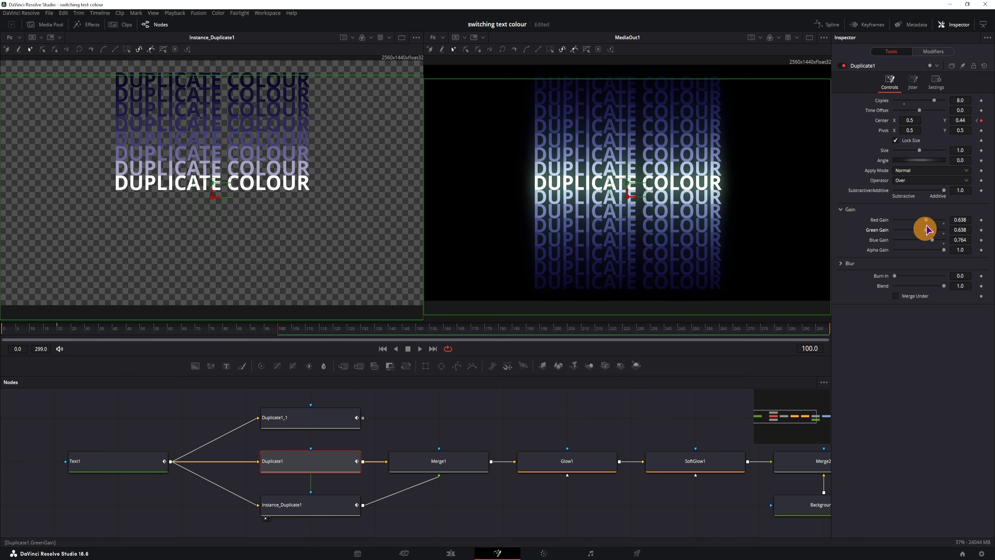
Set Glow1's Red Scale to about 1.59 and Green Scale to about 1.47, raise its Blue Scale, and fine-tune its glow at frame 100.
{"action": "left_click", "coordinate": [577, 468]}
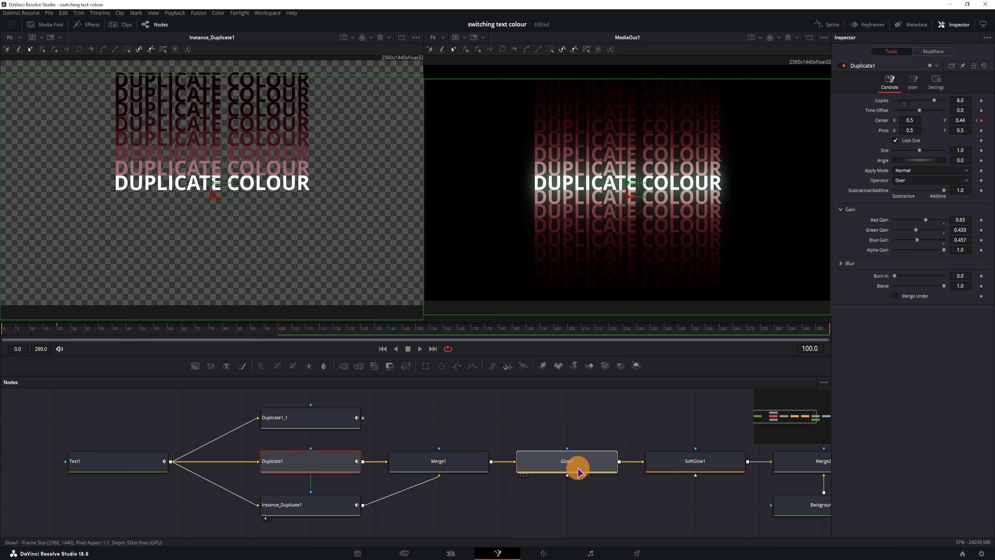
{"action": "left_click_drag", "start_coordinate": [919, 194], "coordinate": [932, 204]}
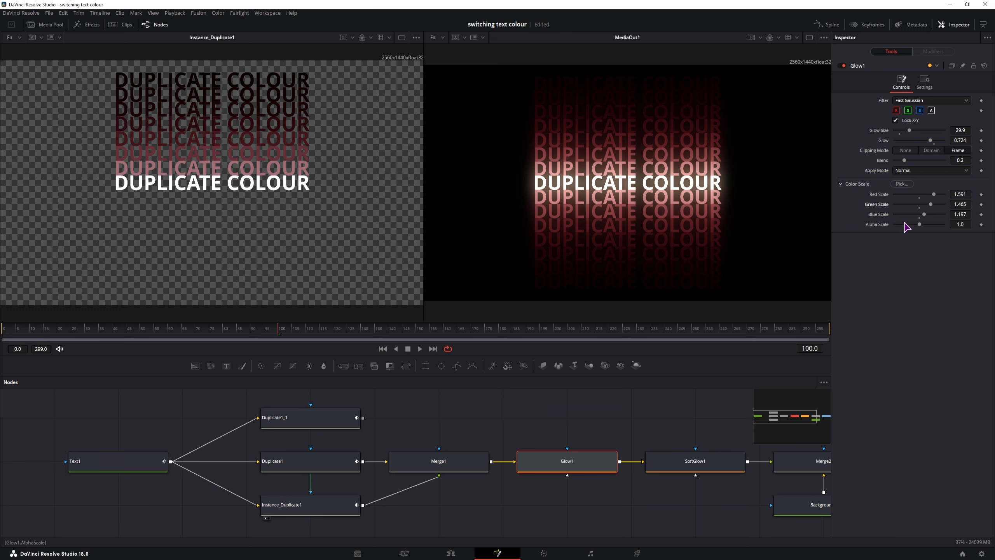
{"action": "left_click_drag", "start_coordinate": [926, 215], "coordinate": [927, 214]}
{"action": "left_click", "coordinate": [910, 131]}
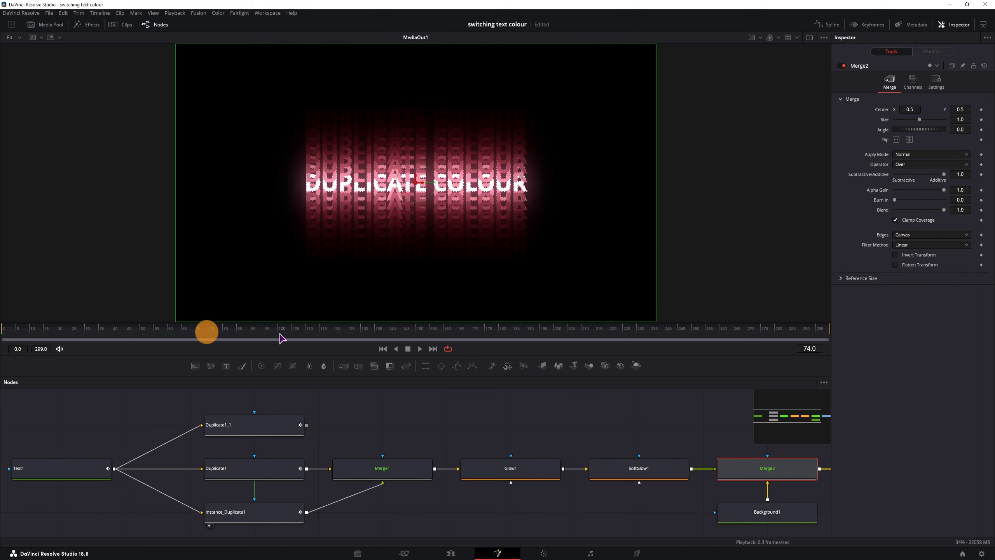
{"action": "left_click_drag", "start_coordinate": [207, 329], "coordinate": [280, 335]}
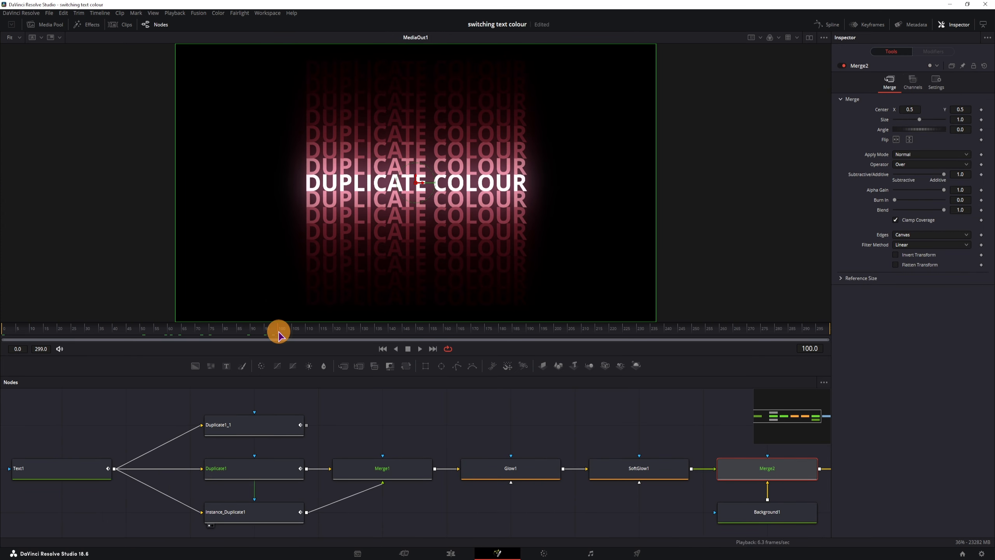
{"action": "left_click", "coordinate": [526, 470]}
{"action": "left_click_drag", "start_coordinate": [919, 132], "coordinate": [920, 134]}
Keyframe SoftGlow1's Gain at 0.827 on frame 100, at its minimum on frame 95, and reduced on frame 103.
{"action": "left_click", "coordinate": [635, 472]}
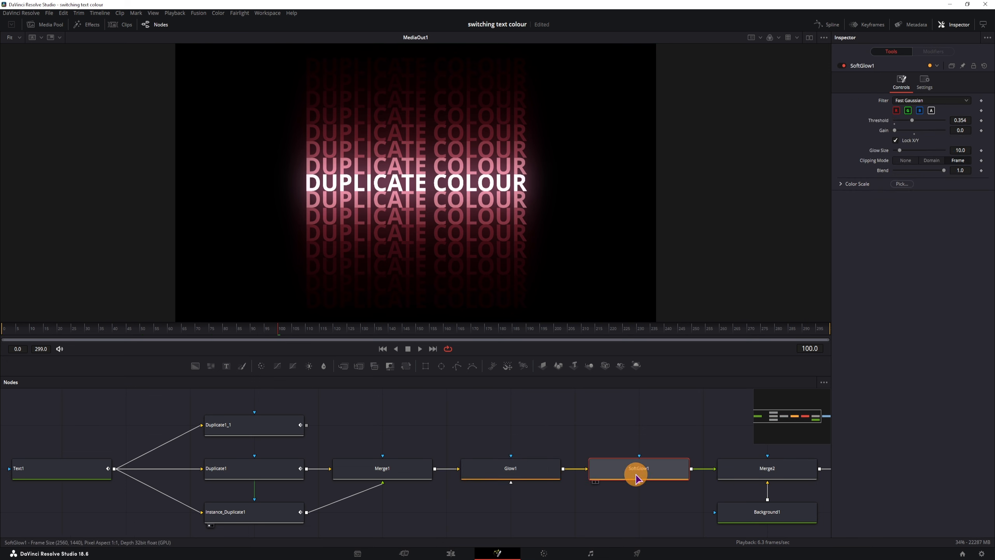
{"action": "left_click_drag", "start_coordinate": [896, 131], "coordinate": [904, 134]}
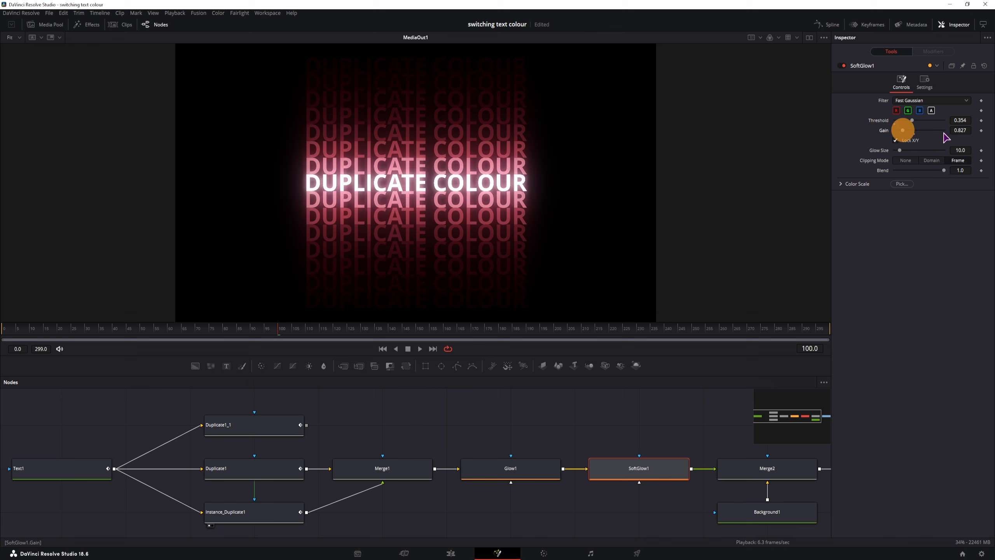
{"action": "left_click", "coordinate": [981, 130]}
{"action": "left_click", "coordinate": [265, 334]}
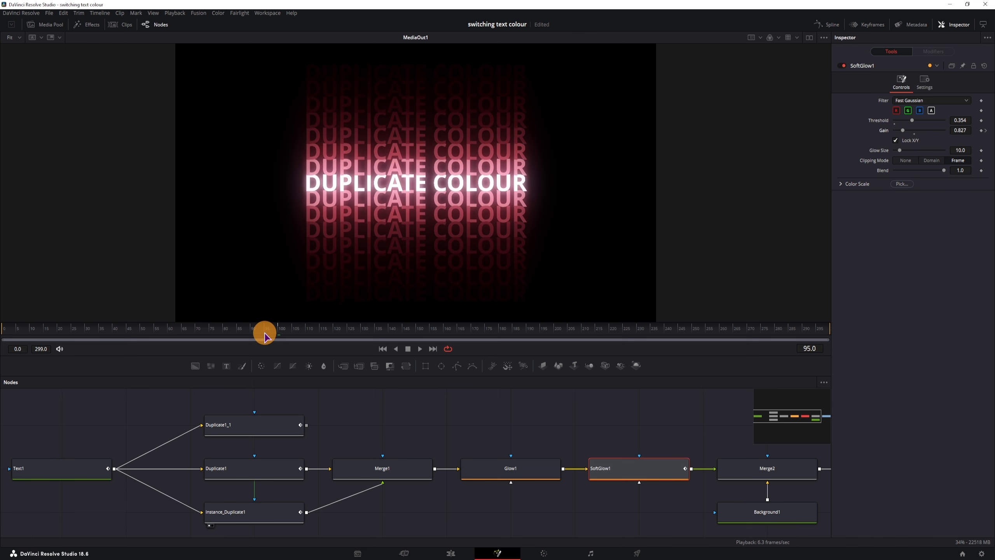
{"action": "left_click_drag", "start_coordinate": [903, 131], "coordinate": [891, 131]}
{"action": "left_click", "coordinate": [286, 331]}
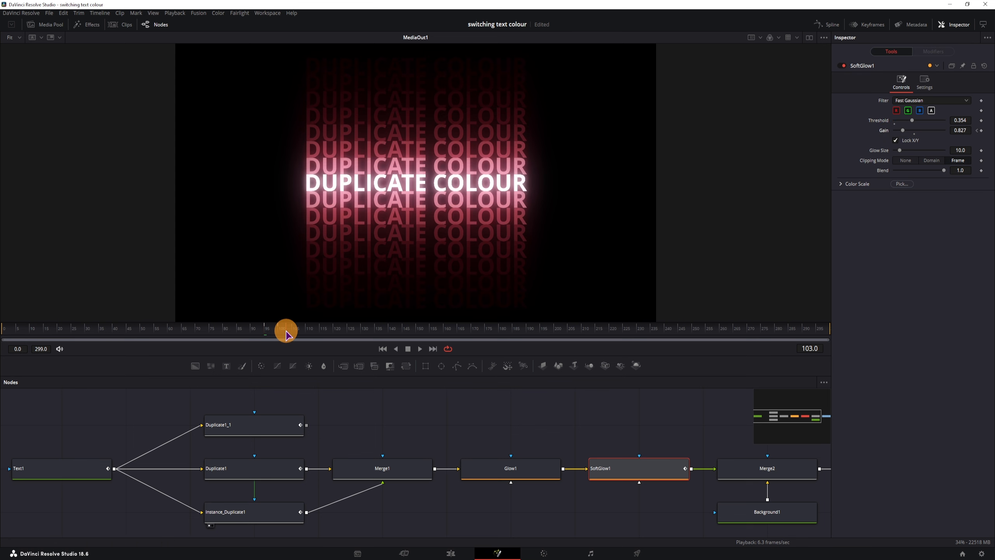
{"action": "left_click_drag", "start_coordinate": [965, 131], "coordinate": [826, 142]}
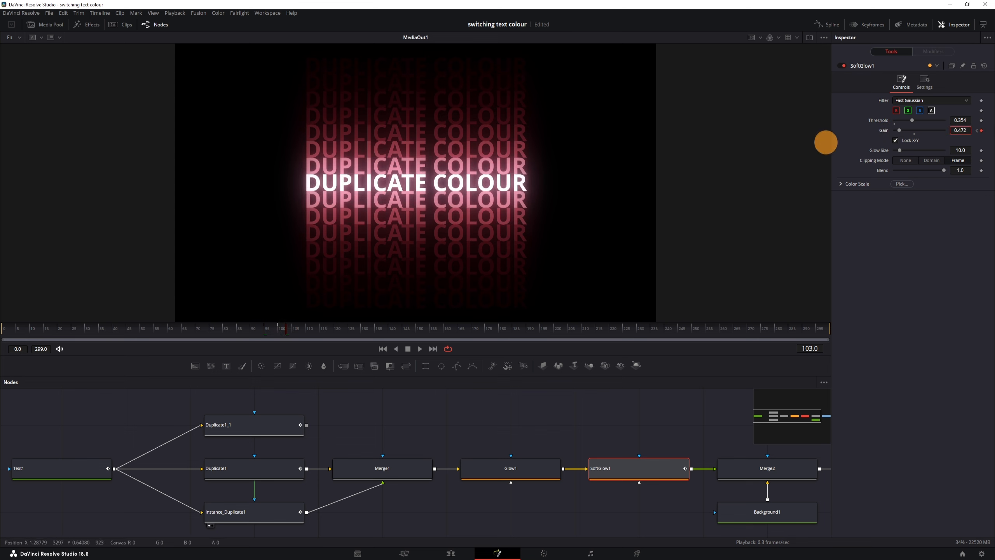
Play Fusion Composition 2 on the Edit page timeline, trim its end to 00:00:24:03 and move the playhead to 00:00:21:19.
{"action": "left_click", "coordinate": [451, 553]}
{"action": "left_click", "coordinate": [463, 443]}
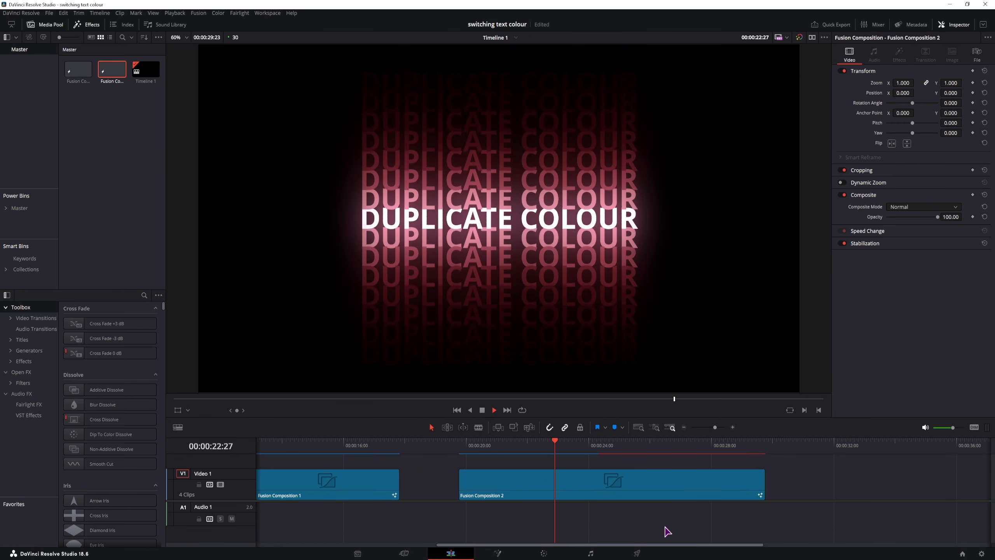
{"action": "left_click", "coordinate": [760, 489]}
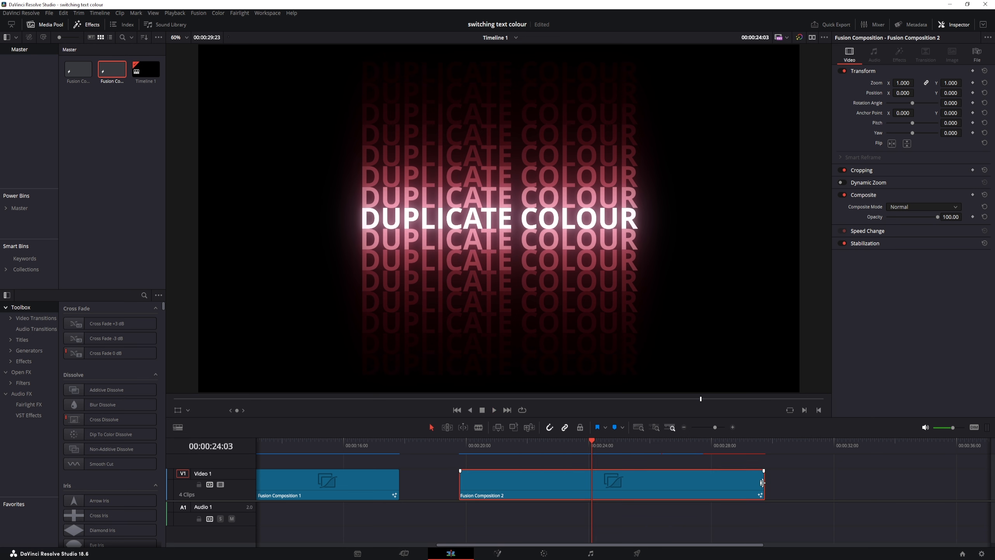
{"action": "left_click_drag", "start_coordinate": [762, 482], "coordinate": [592, 480]}
{"action": "left_click", "coordinate": [516, 445]}
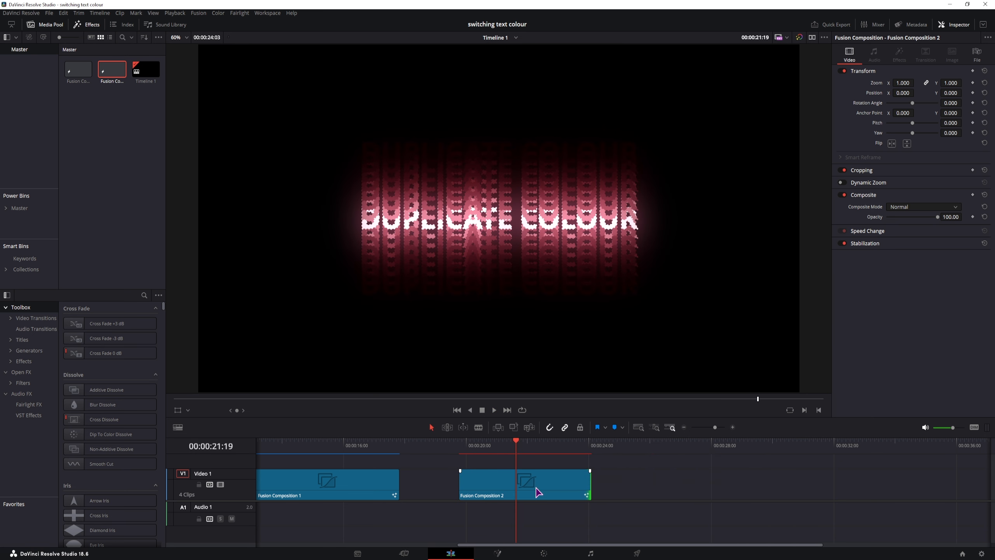
Open Fusion Composition 2 in Fusion and add a separate text node reading COLOURED AWESOMENESS in Open Sans Bold above the existing node chain.
{"action": "left_click", "coordinate": [540, 491]}
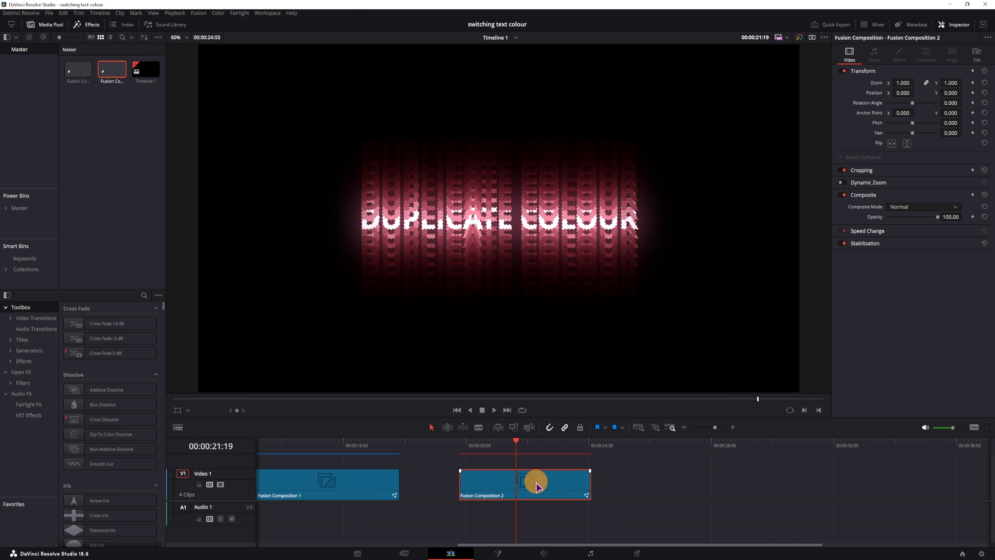
{"action": "left_click", "coordinate": [497, 553]}
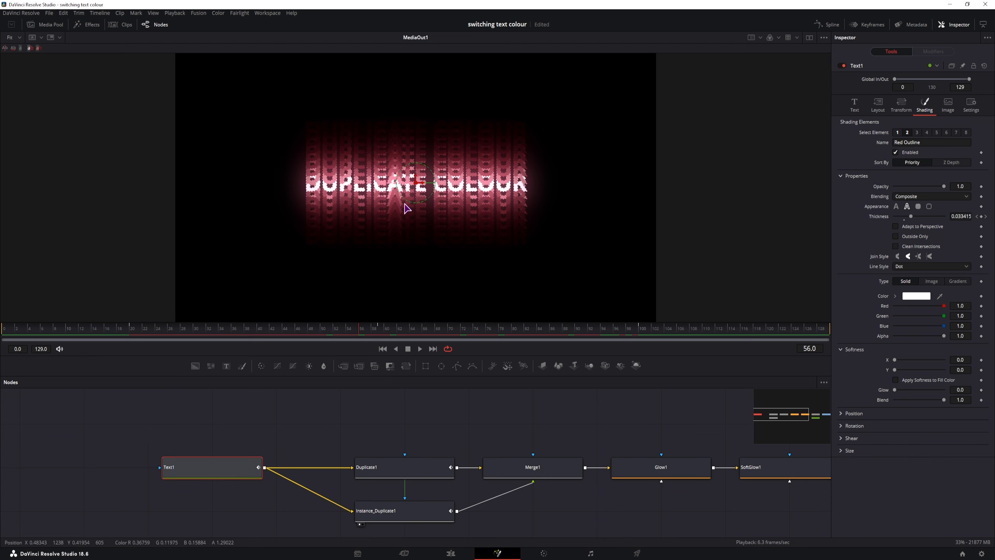
{"action": "scroll", "coordinate": [335, 429], "scroll_direction": "down", "scroll_amount": 3}
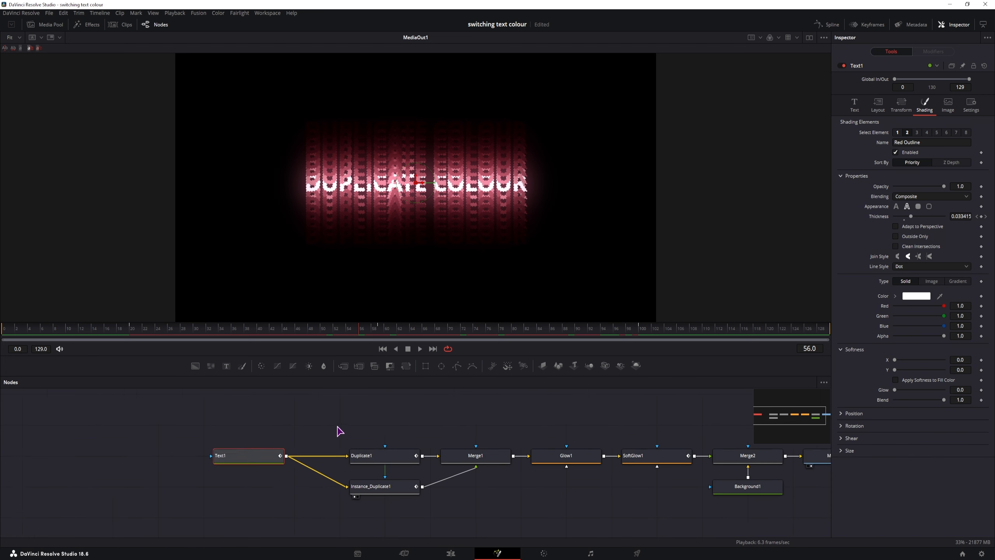
{"action": "left_click", "coordinate": [201, 420]}
{"action": "left_click_drag", "start_coordinate": [240, 422], "coordinate": [169, 458]}
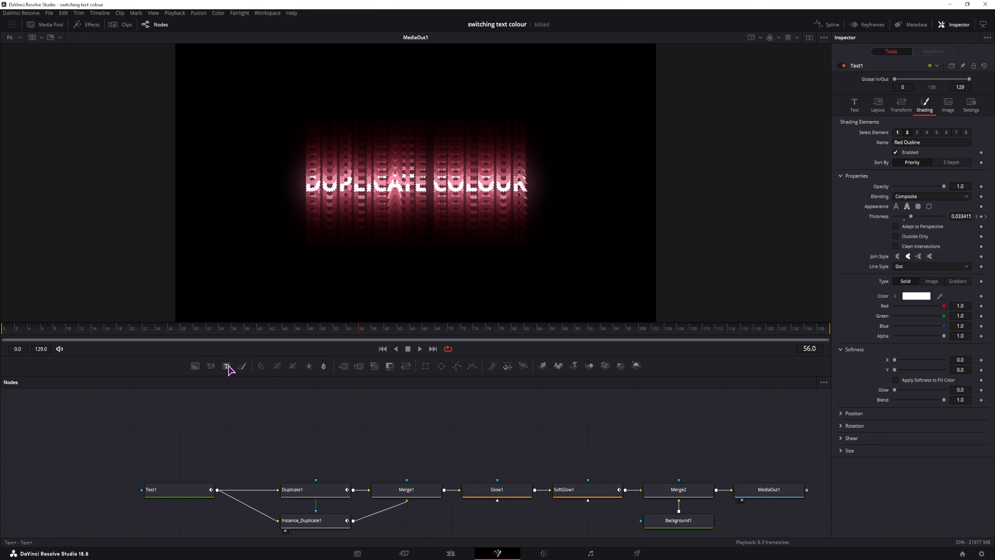
{"action": "left_click_drag", "start_coordinate": [229, 370], "coordinate": [189, 396]}
{"action": "left_click", "coordinate": [161, 424]}
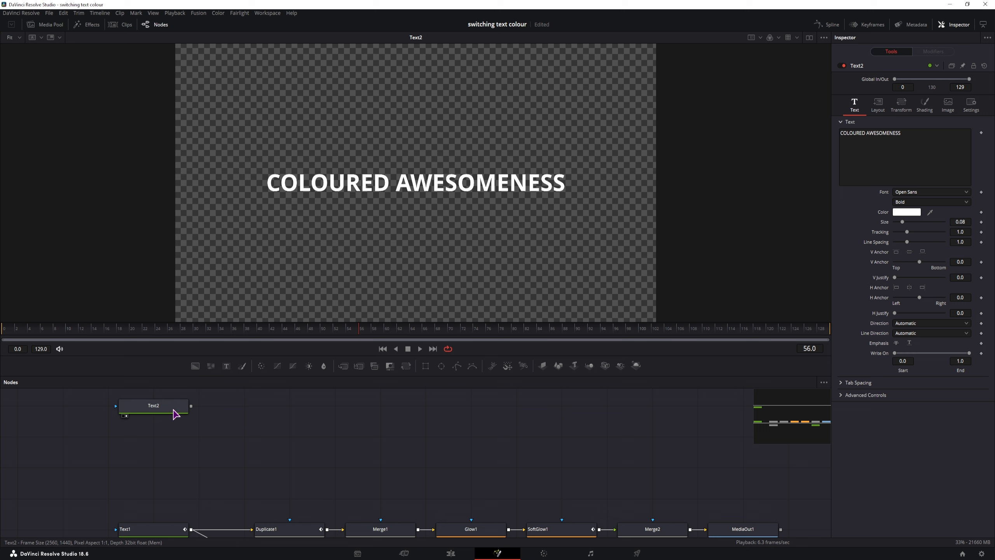
Duplicate the Text2 node and delete the Merge3 node connecting it to its copy.
{"action": "left_click", "coordinate": [174, 411]}
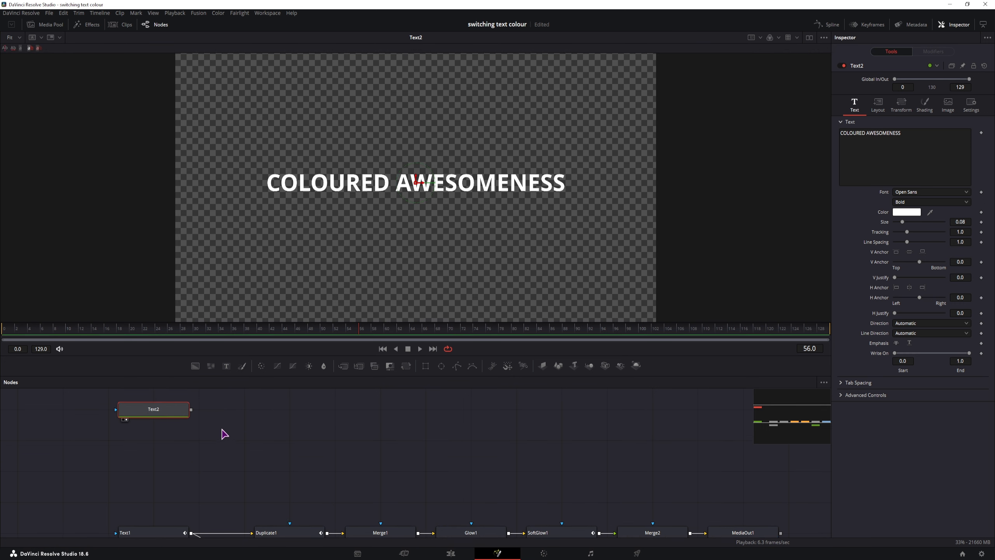
{"action": "key", "text": "ctrl+c"}
{"action": "key", "text": "ctrl+v"}
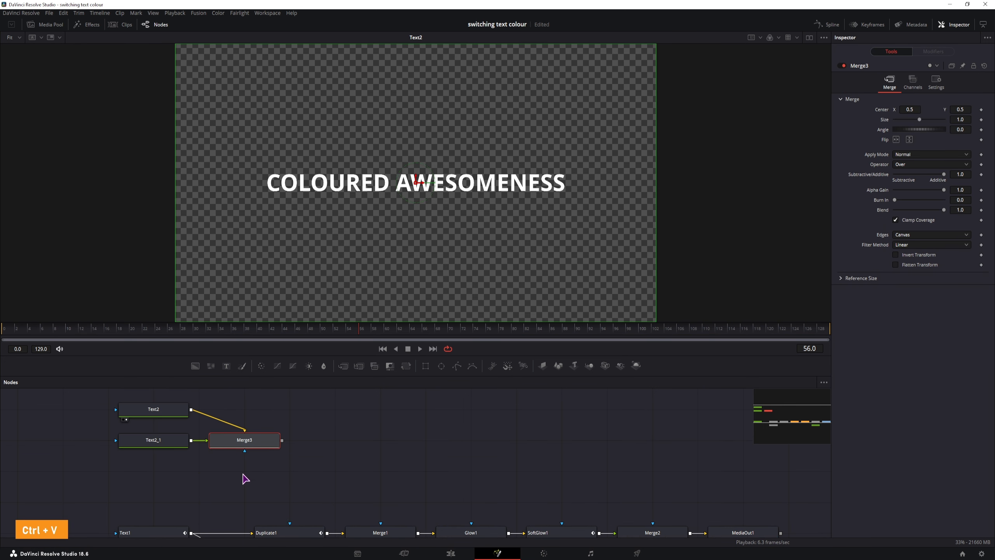
{"action": "key", "text": "Delete"}
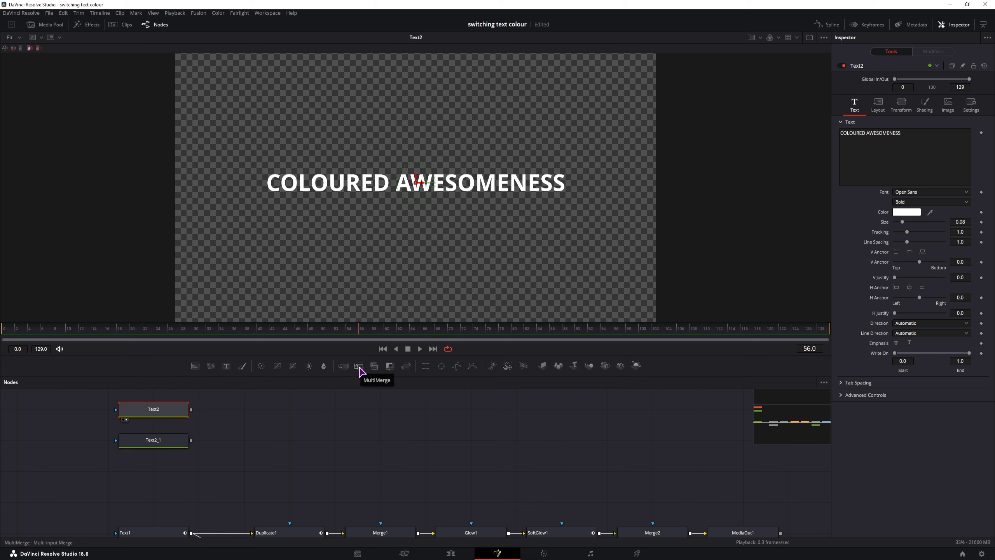
Add a MultiMerge node beside the two text nodes and a Background node above them with Alpha set to 0.
{"action": "left_click_drag", "start_coordinate": [359, 369], "coordinate": [250, 450]}
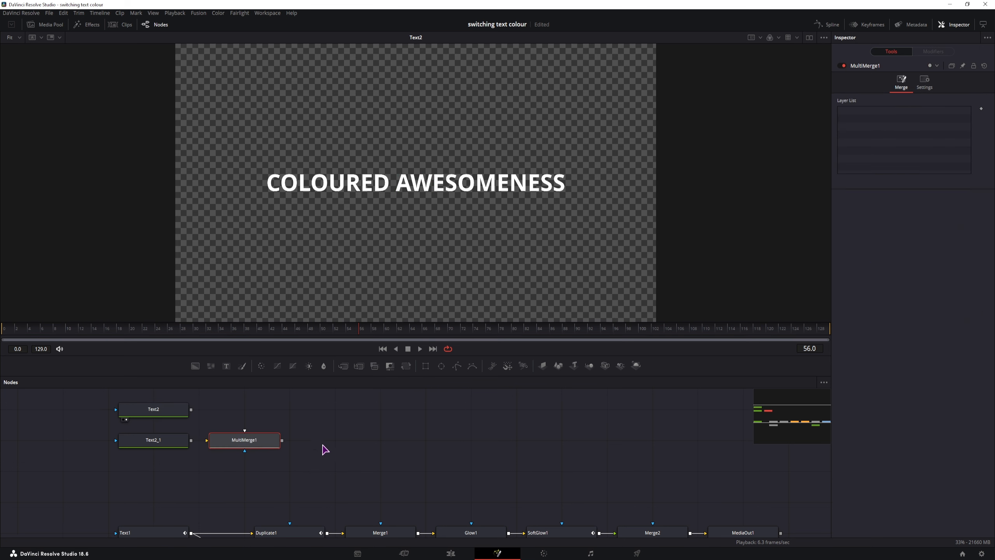
{"action": "left_click_drag", "start_coordinate": [323, 445], "coordinate": [341, 470]}
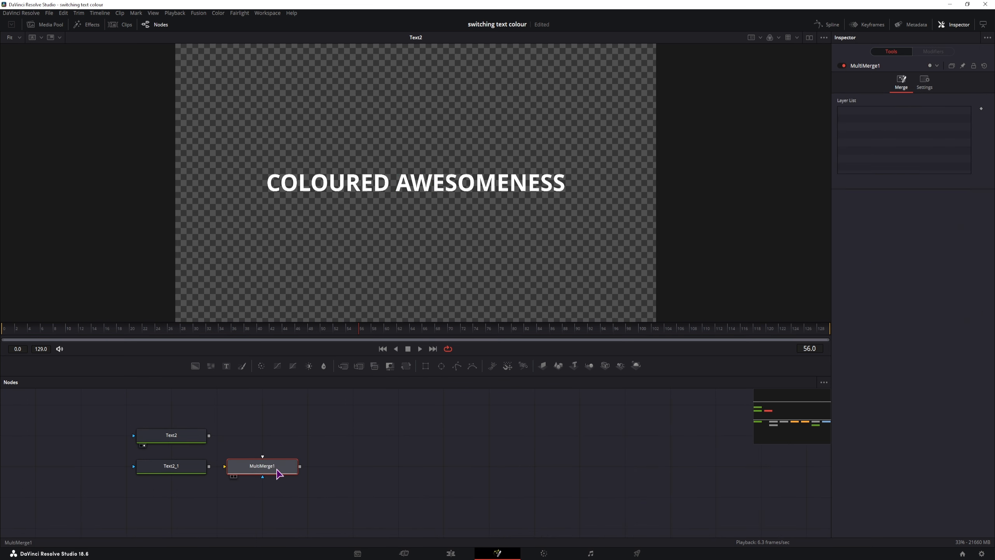
{"action": "left_click_drag", "start_coordinate": [195, 365], "coordinate": [194, 398]}
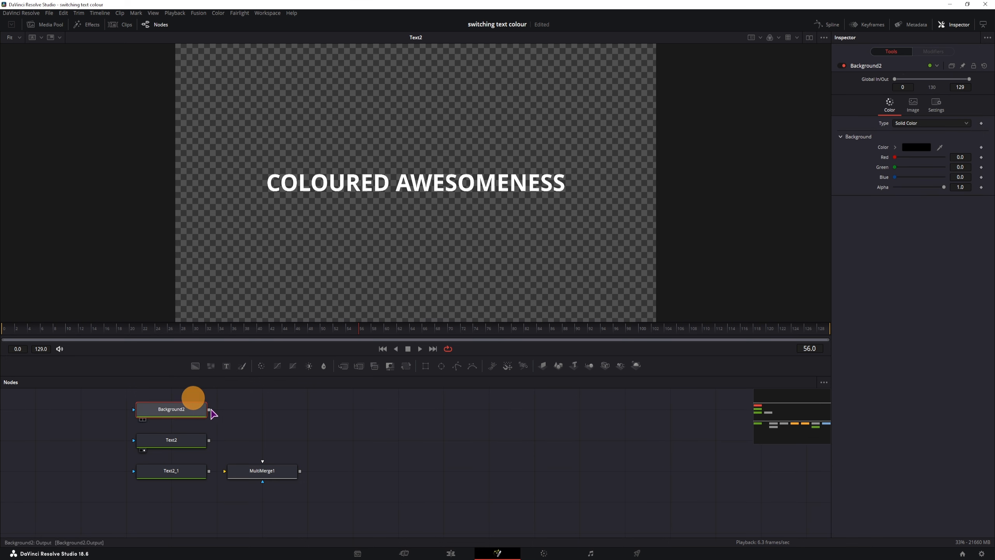
{"action": "left_click_drag", "start_coordinate": [944, 187], "coordinate": [862, 188]}
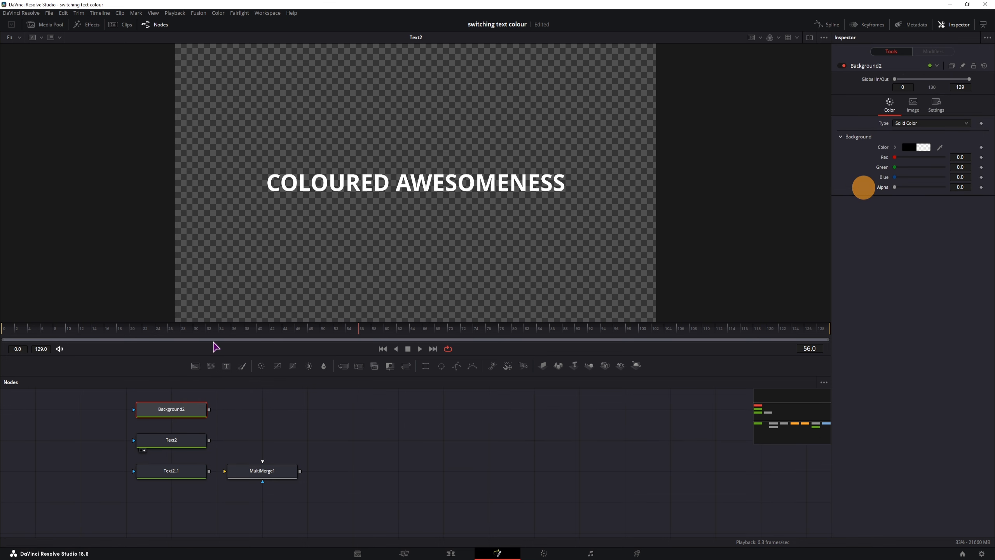
Connect Background2 as the background of MultiMerge1 and feed Text2 and Text2_1 into it as layers.
{"action": "left_click_drag", "start_coordinate": [209, 409], "coordinate": [257, 482]}
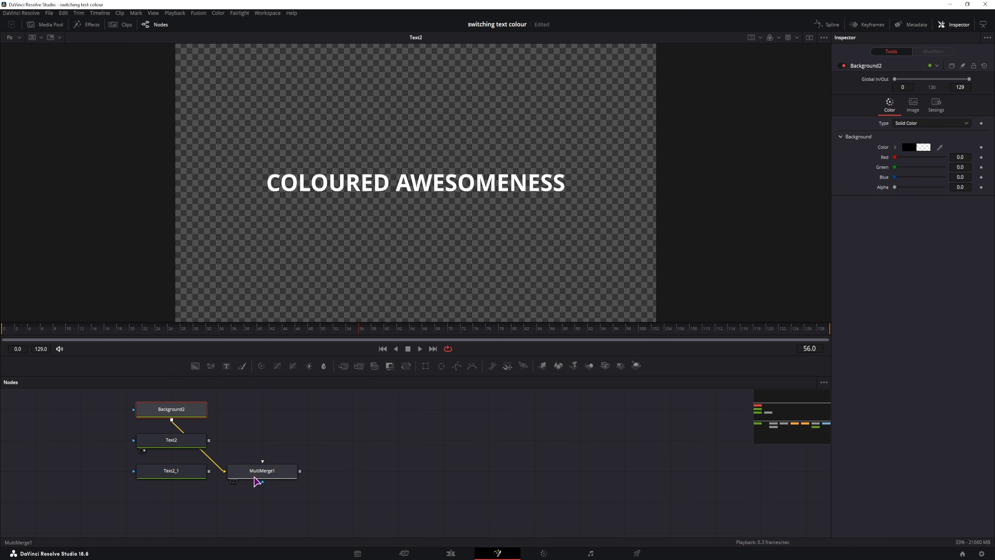
{"action": "left_click_drag", "start_coordinate": [209, 440], "coordinate": [289, 472]}
Duplicate the Text2 node as an unconnected third text node below Text2_1 and connect the copy to MultiMerge1.
{"action": "left_click", "coordinate": [188, 442]}
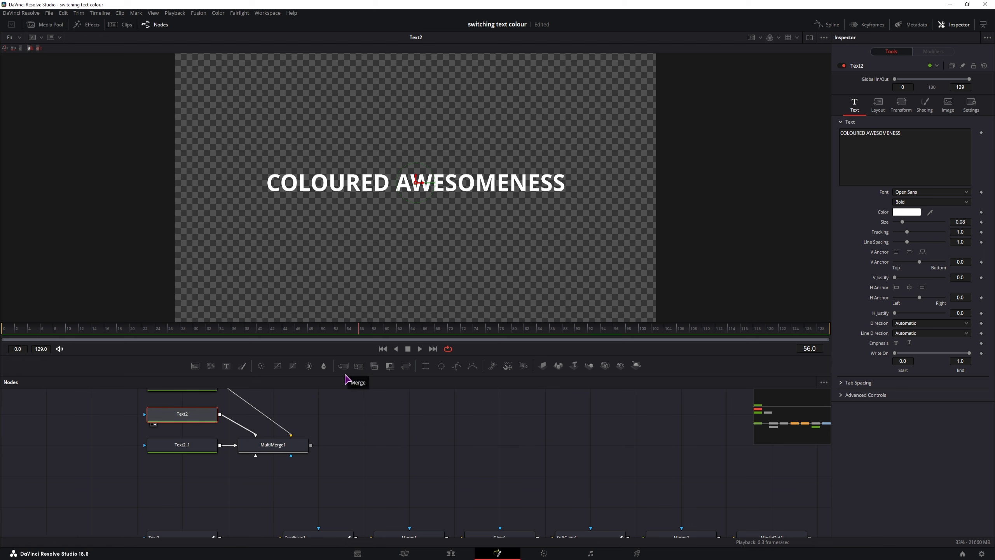
{"action": "key", "text": "ctrl+v"}
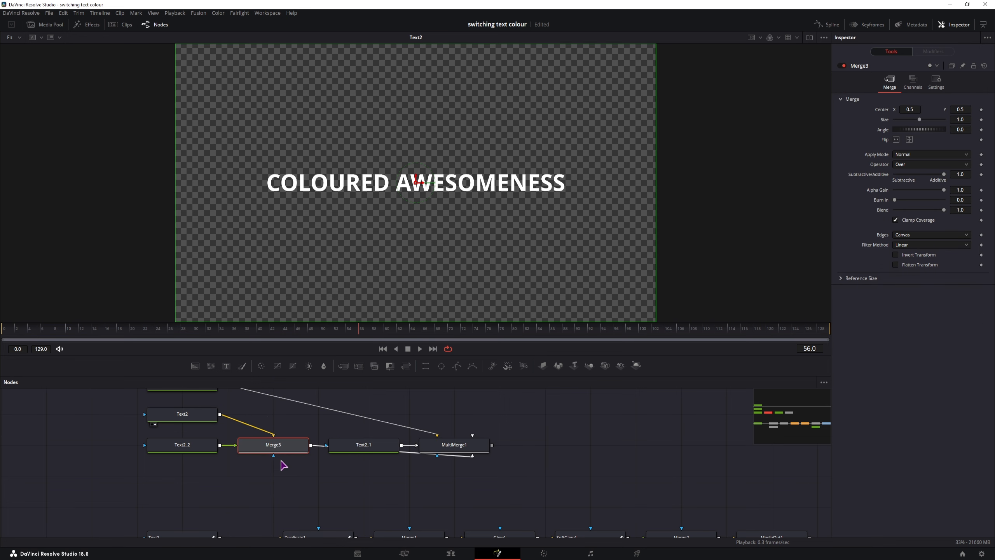
{"action": "key", "text": "ctrl+z"}
{"action": "key", "text": "ctrl+v"}
{"action": "left_click_drag", "start_coordinate": [219, 476], "coordinate": [266, 444]}
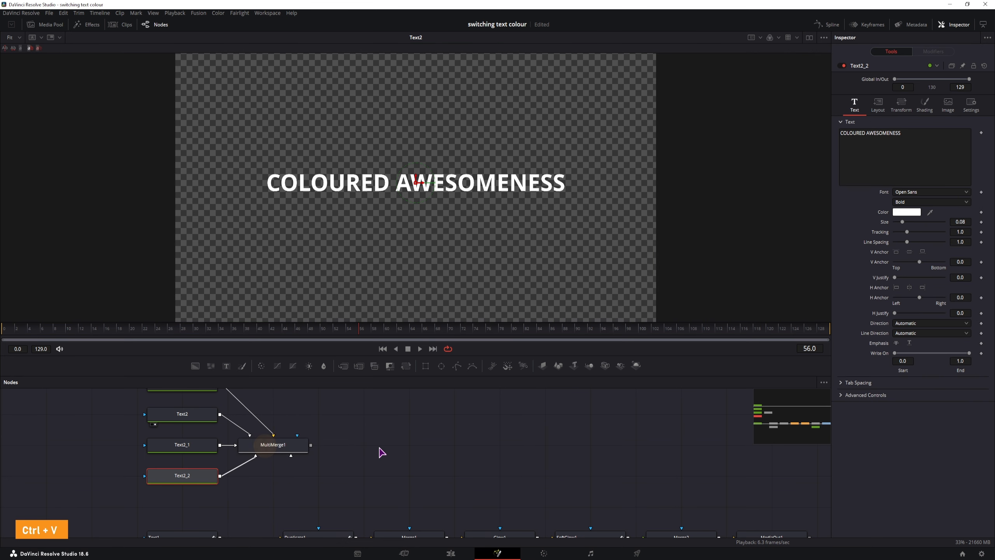
{"action": "left_click_drag", "start_coordinate": [403, 460], "coordinate": [401, 474]}
Colour the Text2 text turquoise, the Text2_1 text amber and the Text2_2 text pink.
{"action": "left_click", "coordinate": [216, 439]}
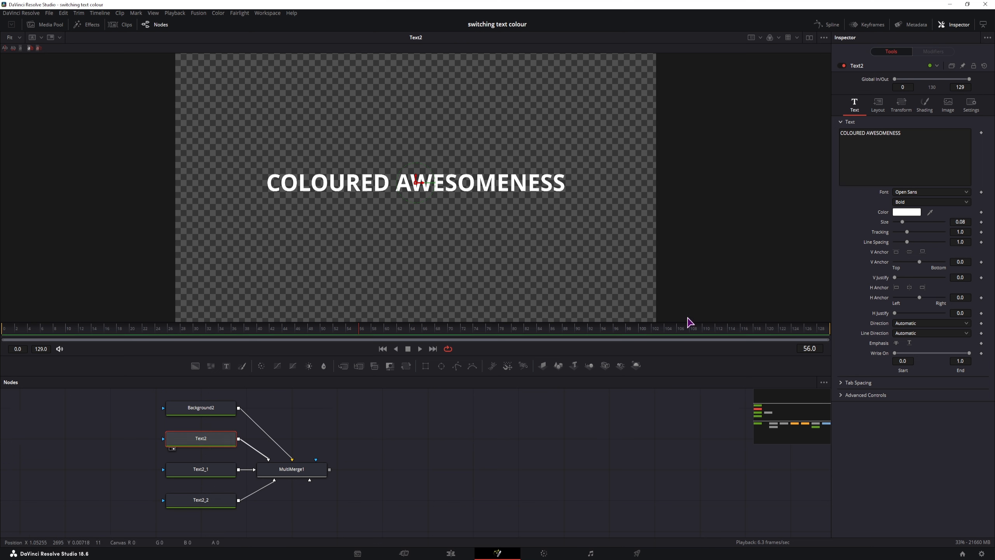
{"action": "left_click", "coordinate": [907, 212]}
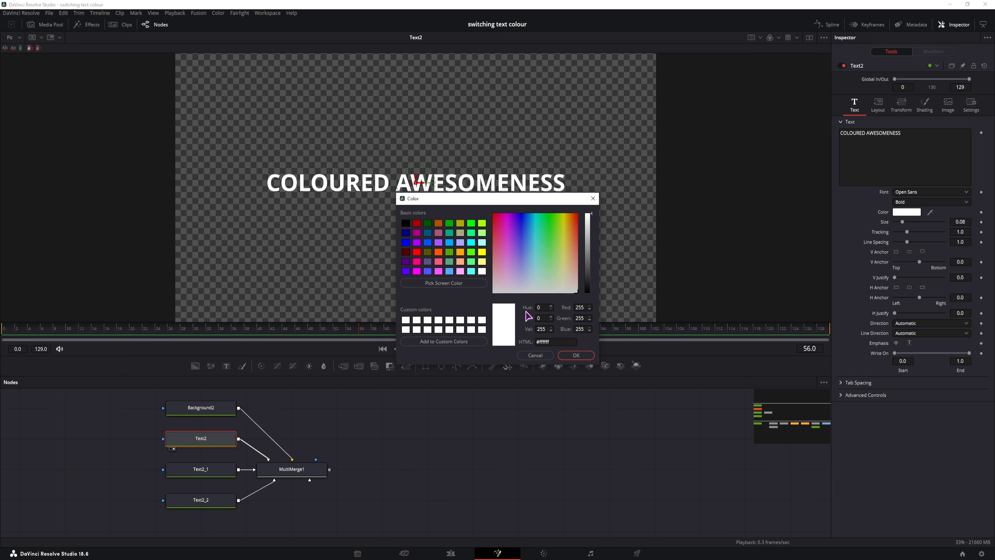
{"action": "left_click", "coordinate": [536, 237]}
{"action": "left_click", "coordinate": [592, 226]}
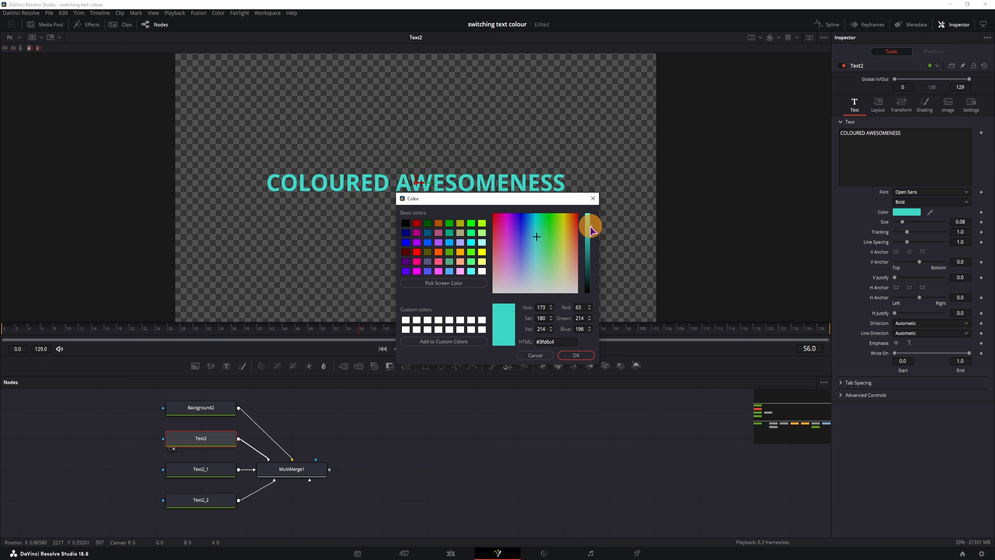
{"action": "left_click", "coordinate": [219, 500]}
{"action": "left_click", "coordinate": [576, 355]}
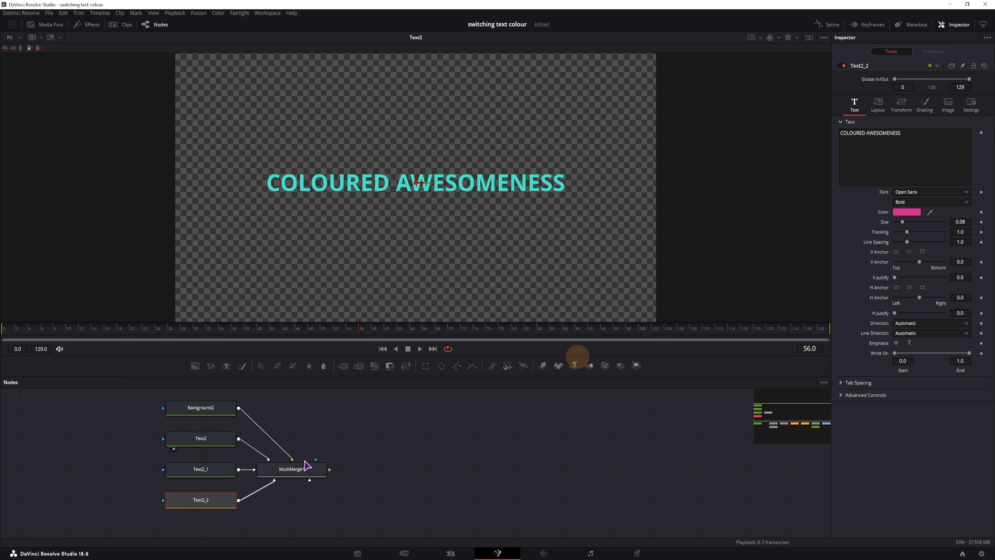
Display MultiMerge1 in the viewer and review its Background2 input and layer list.
{"action": "left_click", "coordinate": [301, 470]}
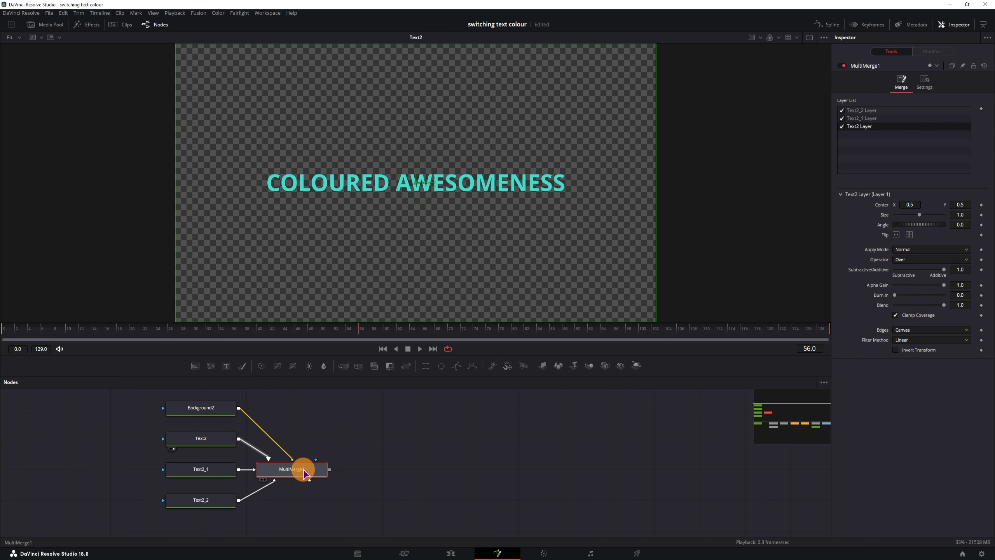
{"action": "left_click", "coordinate": [218, 408]}
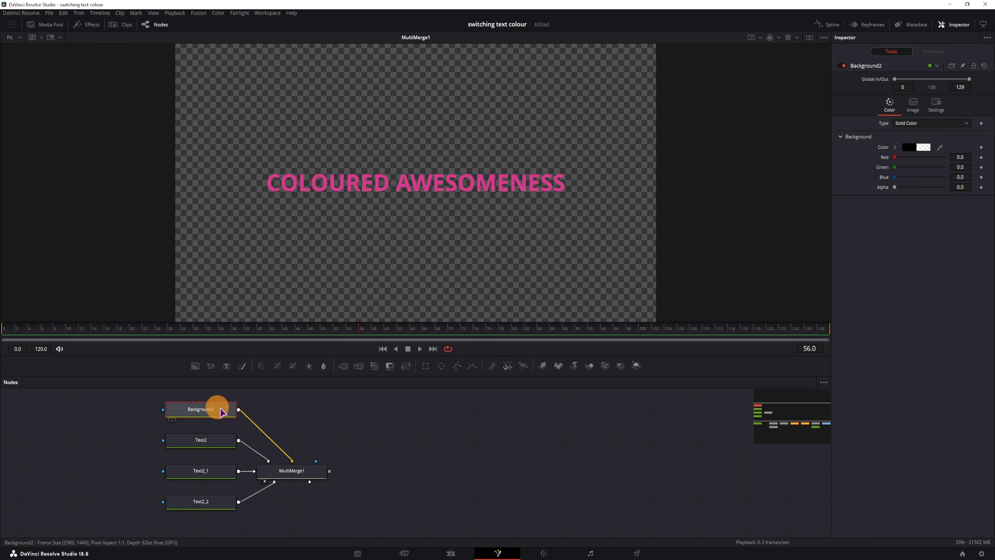
{"action": "left_click", "coordinate": [304, 479]}
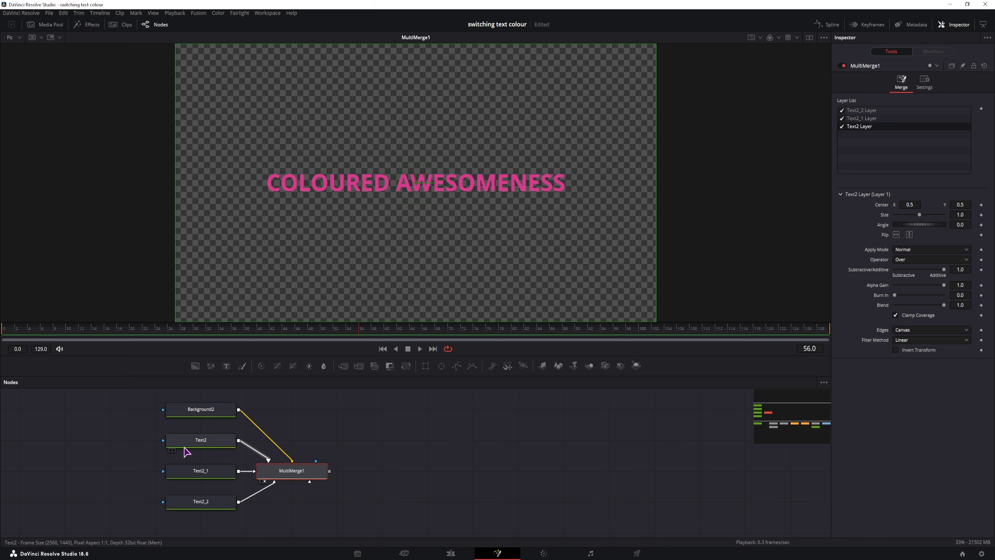
{"action": "left_click", "coordinate": [219, 409]}
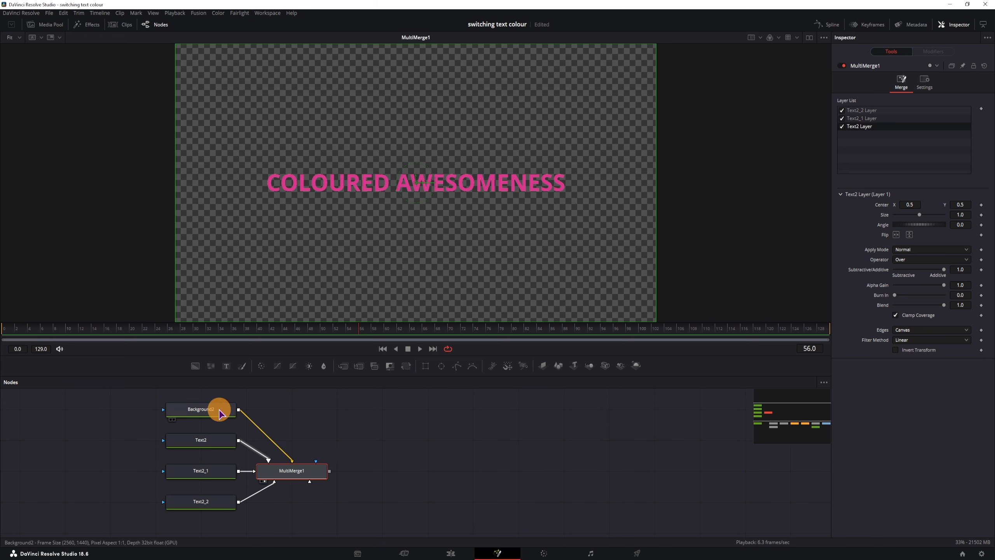
{"action": "left_click", "coordinate": [297, 476]}
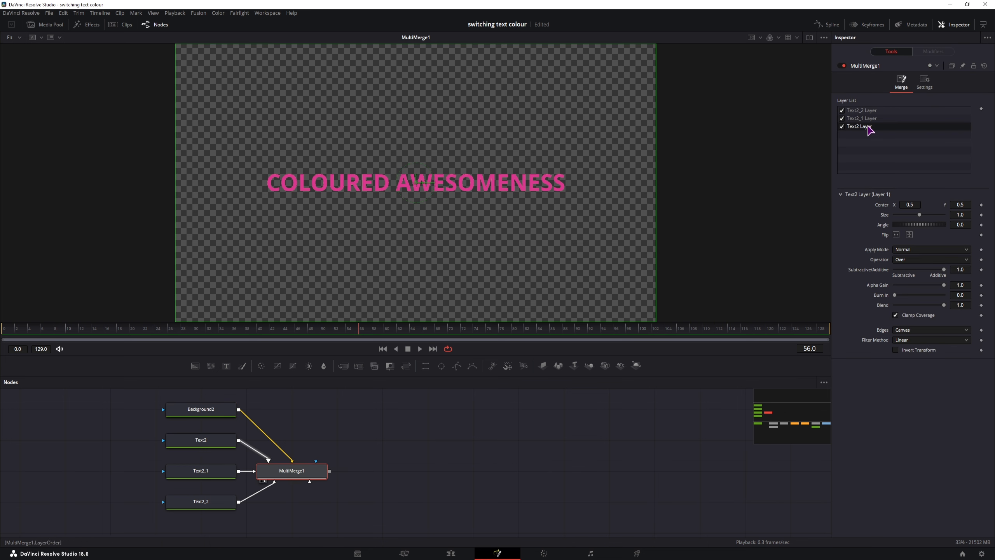
Shift the Text2_1 layer of MultiMerge1 down by setting its Center Y to 0.44.
{"action": "left_click_drag", "start_coordinate": [919, 215], "coordinate": [961, 205]}
{"action": "left_click", "coordinate": [854, 128]}
{"action": "left_click", "coordinate": [864, 119]}
{"action": "mouse_move", "coordinate": [960, 204]}
{"action": "left_mouse_down"}
{"action": "mouse_move", "coordinate": [942, 204]}
{"action": "mouse_move", "coordinate": [967, 204]}
{"action": "left_mouse_up"}
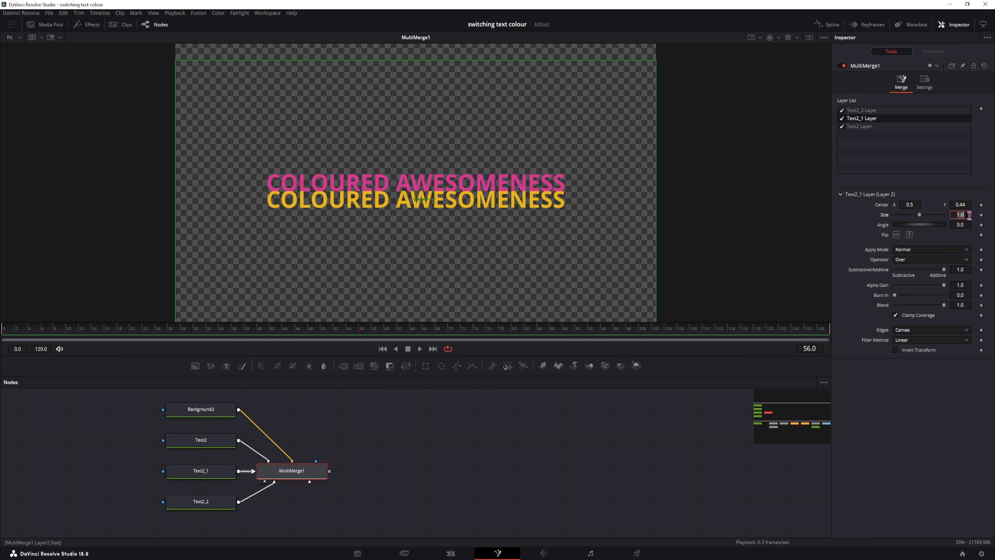
Offset the Text2_2 layer vertically, trying a Center Y of 0.56 and settling on 0.38.
{"action": "left_click", "coordinate": [862, 110]}
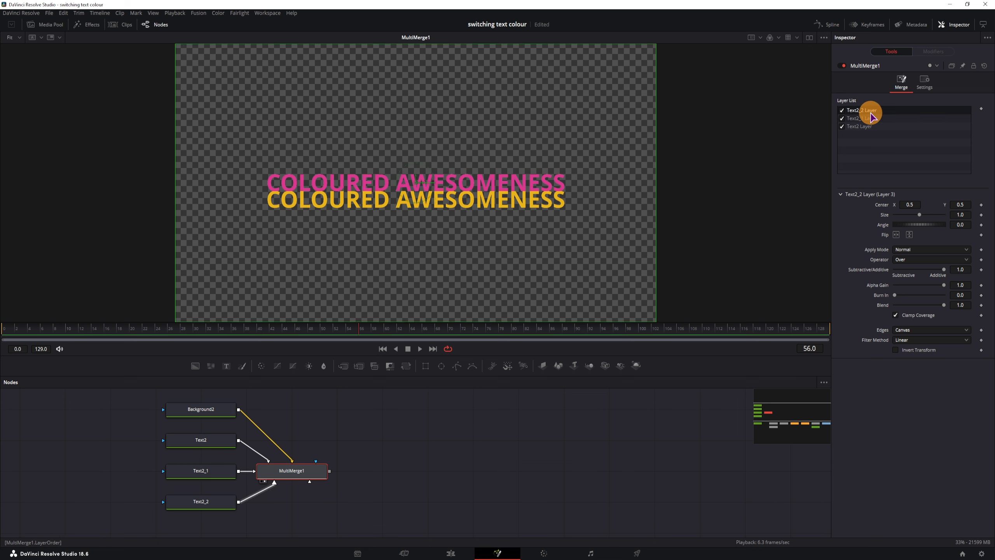
{"action": "left_click", "coordinate": [965, 204]}
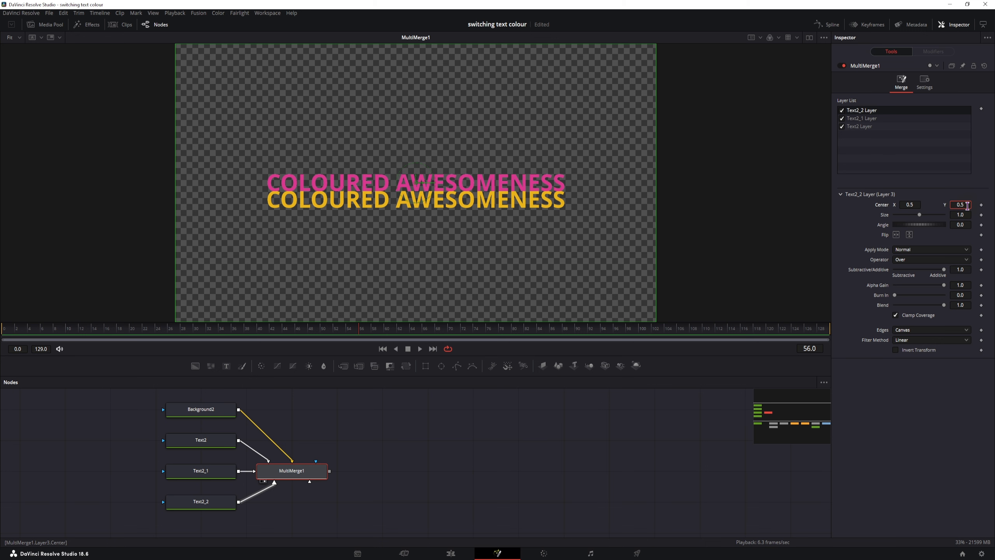
{"action": "type", "text": "6"}
{"action": "key", "text": "Tab"}
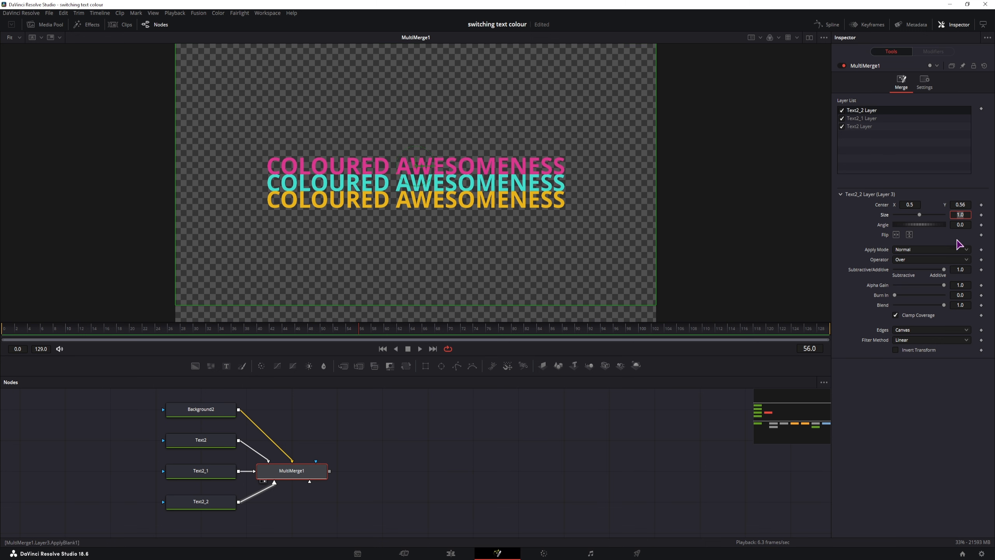
{"action": "left_click", "coordinate": [966, 205]}
{"action": "type", "text": "38"}
{"action": "key", "text": "Tab"}
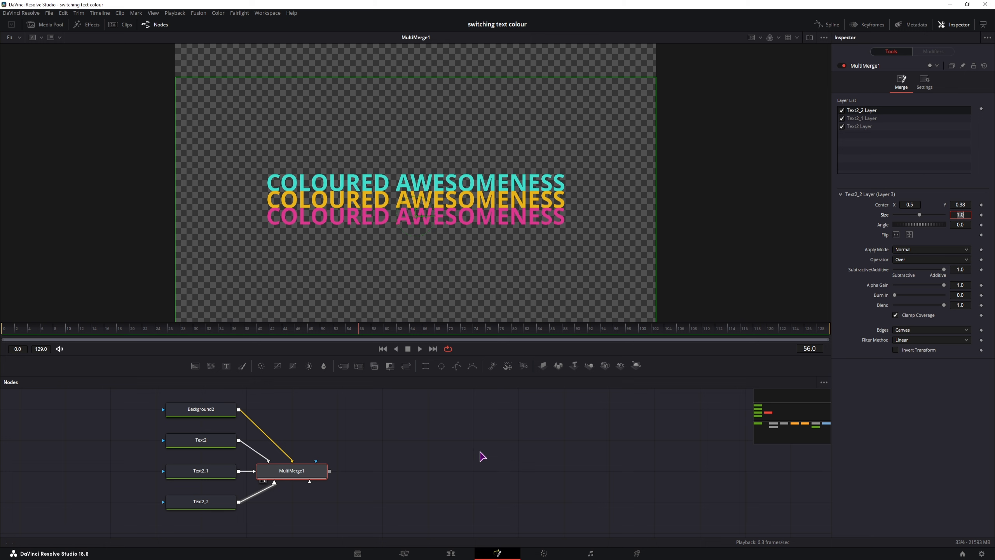
Copy the Duplicate1, Instance_Duplicate1 and Merge1 nodes from the lower chain and paste them beside MultiMerge1.
{"action": "left_click_drag", "start_coordinate": [460, 456], "coordinate": [442, 407]}
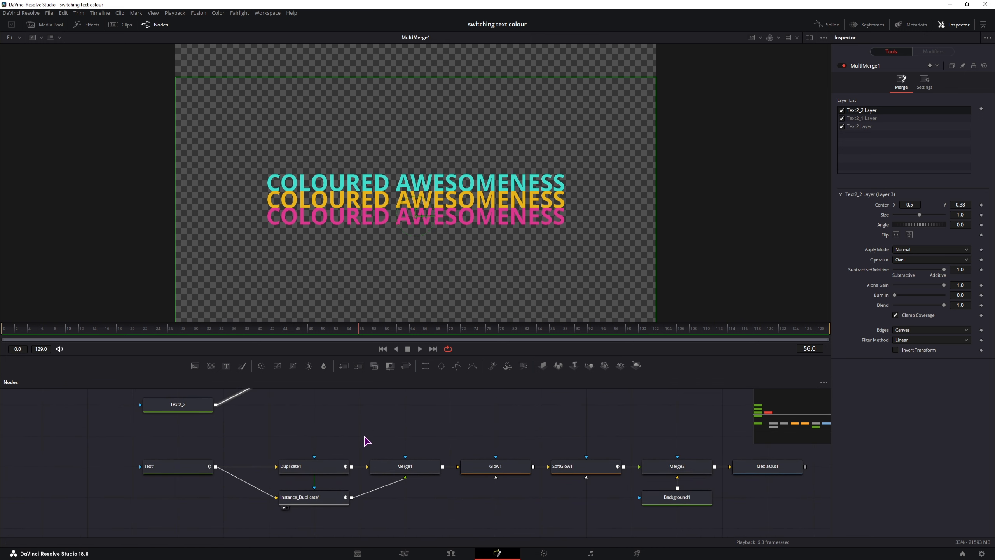
{"action": "left_click_drag", "start_coordinate": [269, 438], "coordinate": [419, 516]}
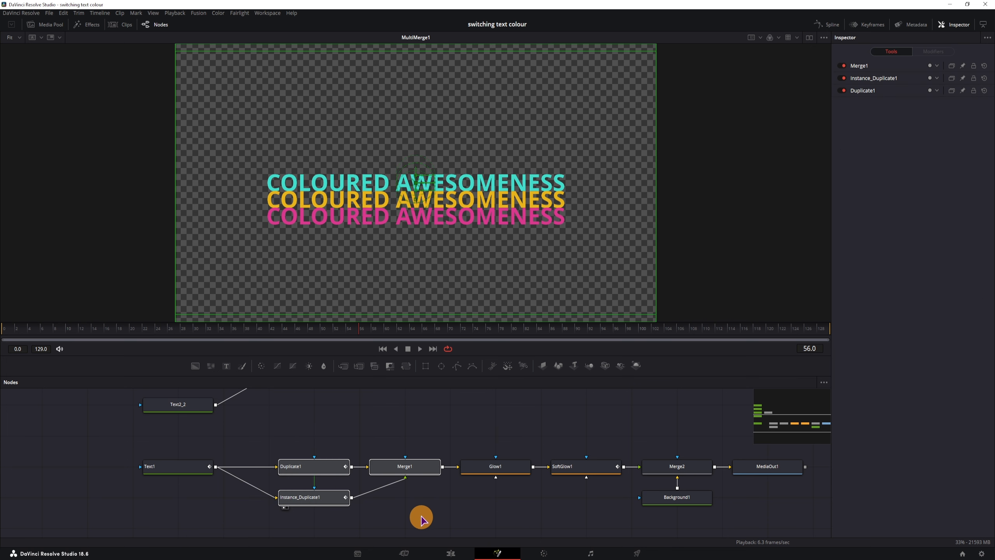
{"action": "key", "text": "ctrl+c"}
{"action": "key", "text": "ctrl+v"}
{"action": "scroll", "coordinate": [390, 439], "scroll_direction": "up", "scroll_amount": 3}
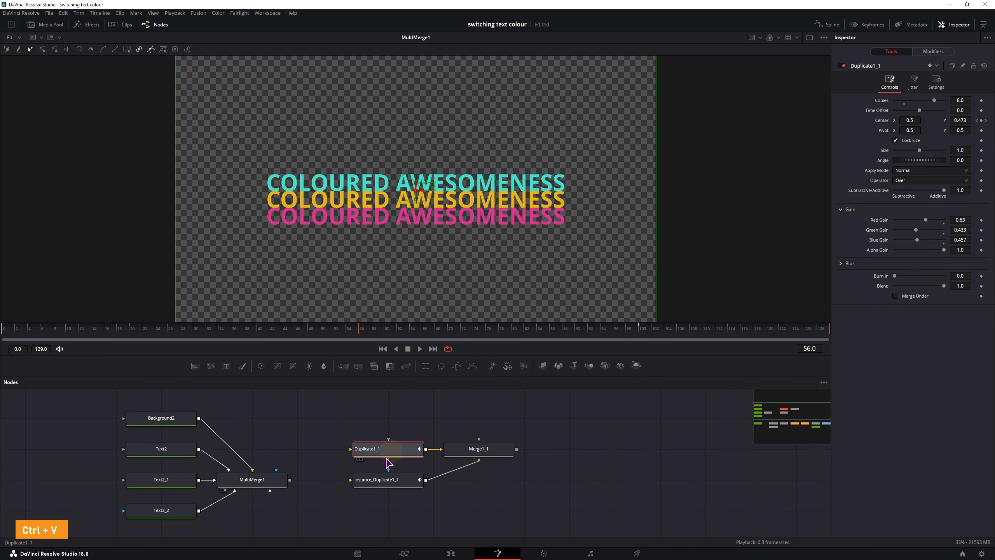
Place Instance_Duplicate1_1 above Duplicate1_1 and align the pasted nodes with MultiMerge1.
{"action": "left_click_drag", "start_coordinate": [392, 479], "coordinate": [395, 419]}
{"action": "left_click_drag", "start_coordinate": [544, 479], "coordinate": [404, 417]}
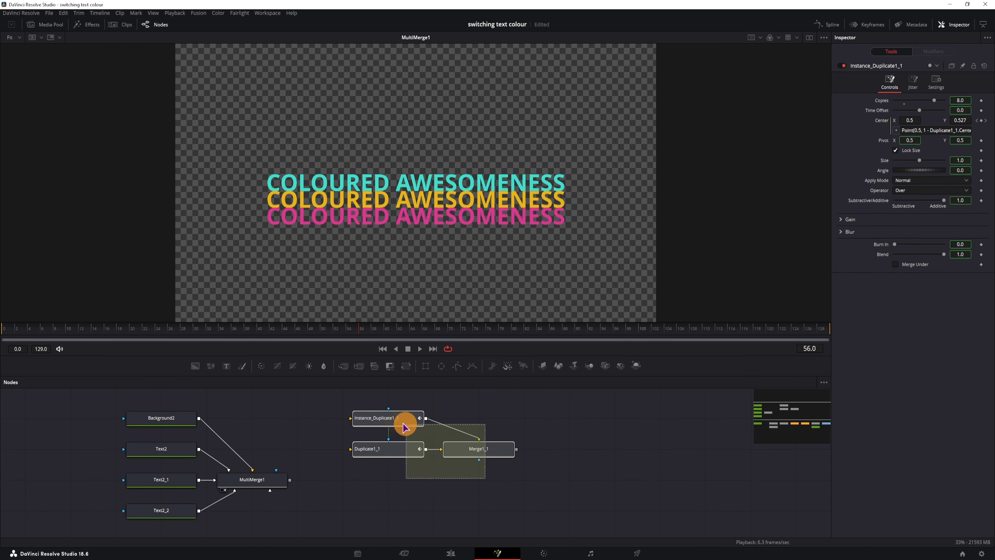
{"action": "left_click_drag", "start_coordinate": [382, 451], "coordinate": [382, 481]}
Connect MultiMerge1 to Duplicate1_1 and show Duplicate1_1 in the viewer at frame 100.
{"action": "left_click", "coordinate": [383, 480]}
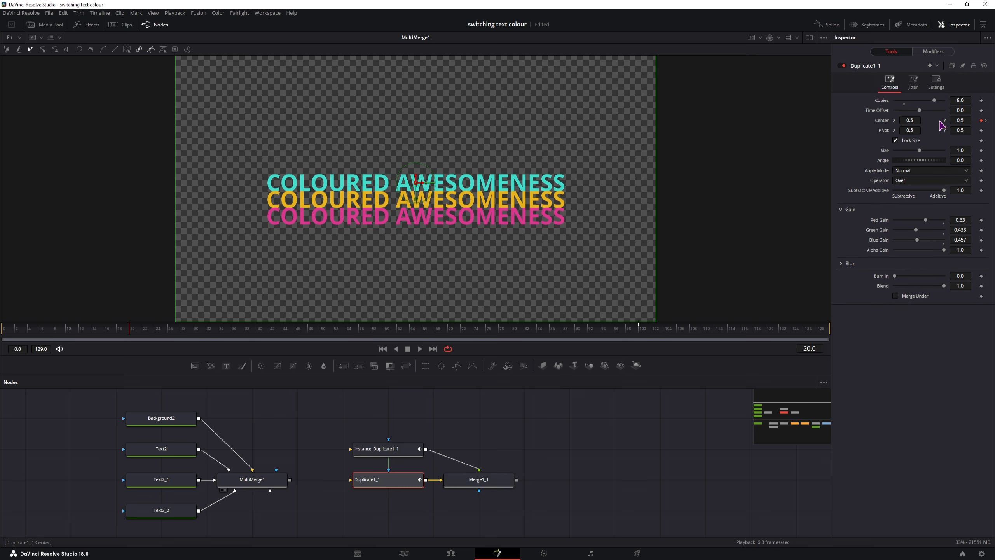
{"action": "left_click", "coordinate": [642, 331]}
{"action": "left_click_drag", "start_coordinate": [289, 479], "coordinate": [352, 484]}
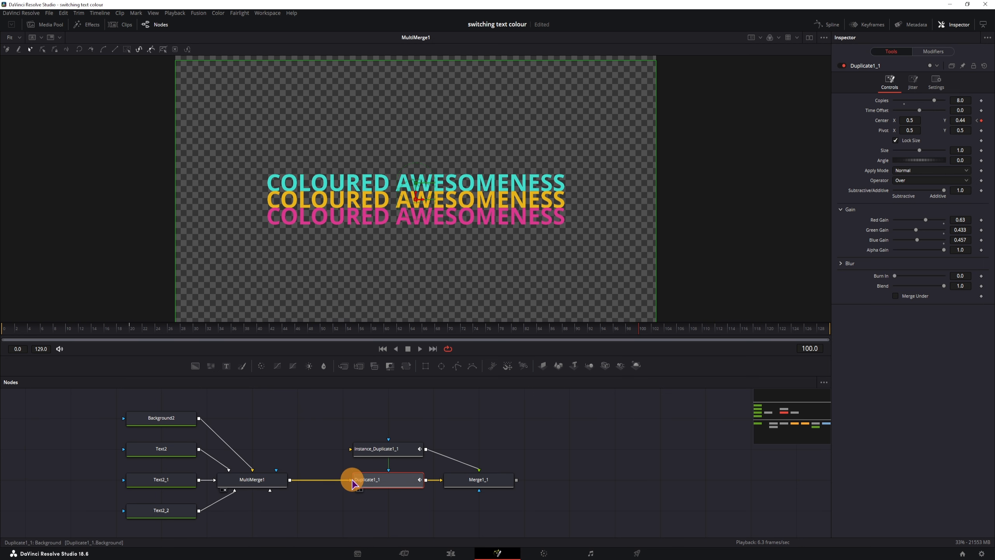
{"action": "left_click", "coordinate": [473, 479]}
{"action": "left_click", "coordinate": [406, 485]}
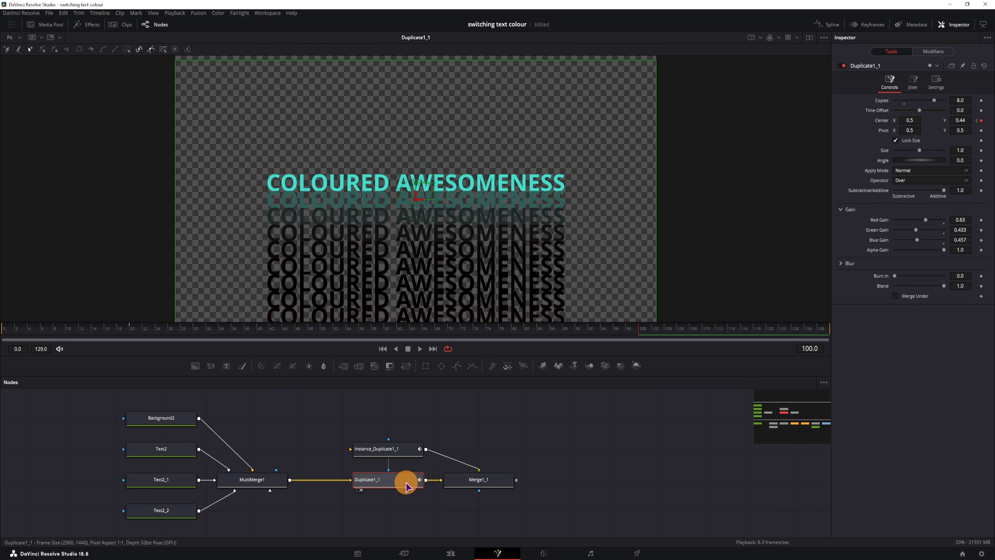
{"action": "left_click_drag", "start_coordinate": [489, 449], "coordinate": [499, 440]}
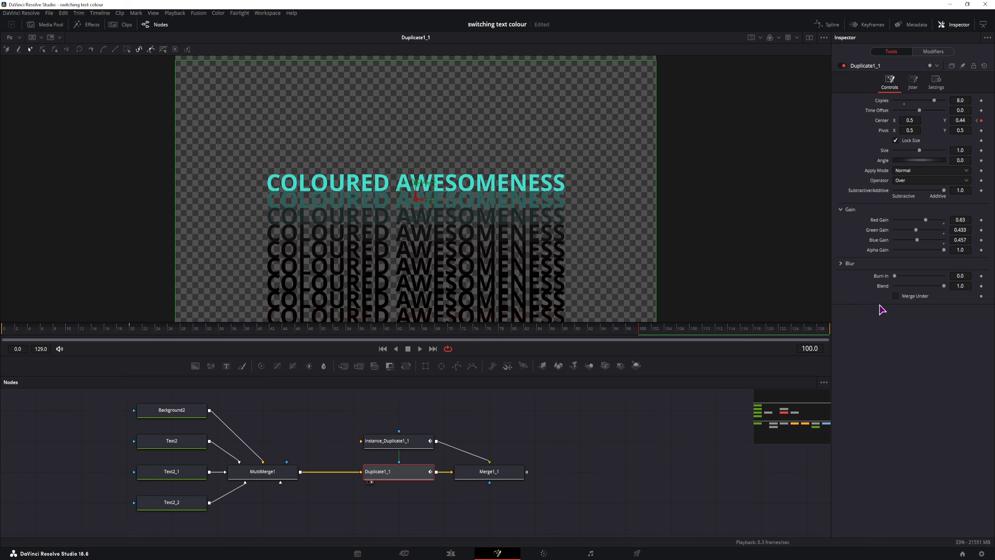
Reset Duplicate1_1's red, green and blue gain to 1.0 and set its copies to 3.
{"action": "double_click", "coordinate": [880, 220]}
{"action": "double_click", "coordinate": [878, 229]}
{"action": "double_click", "coordinate": [878, 239]}
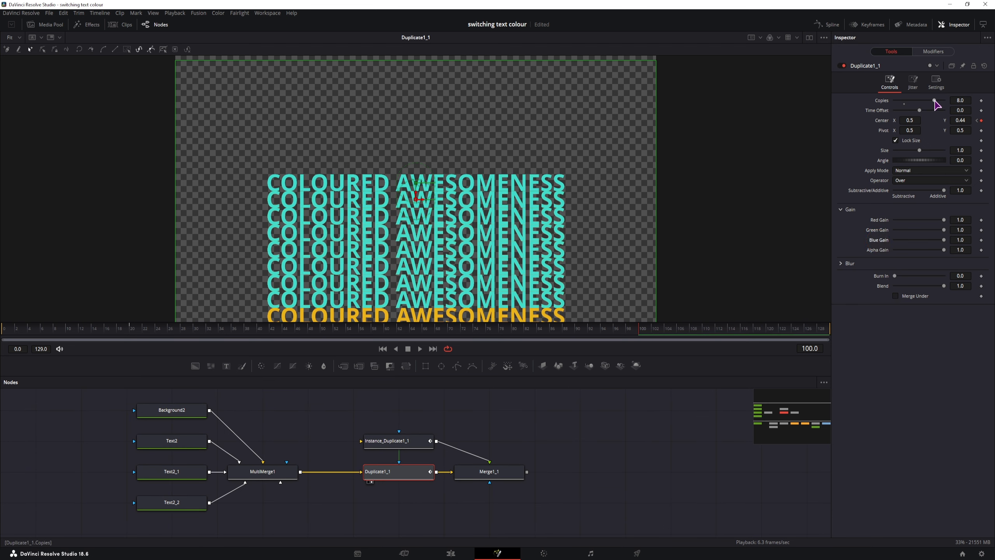
{"action": "double_click", "coordinate": [958, 100]}
{"action": "type", "text": "3"}
{"action": "key", "text": "Tab"}
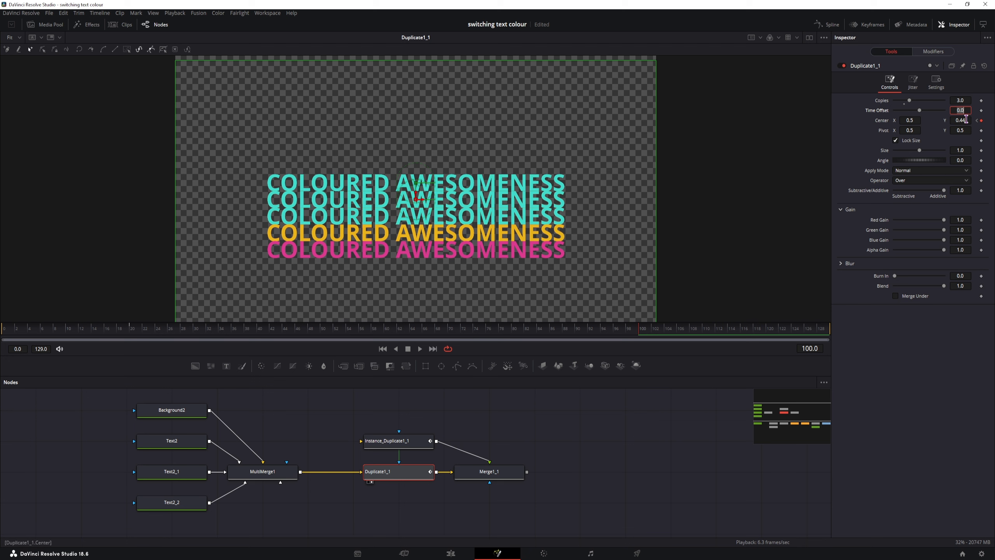
Set Duplicate1_1's Center Y to 0.32 at frame 100 and preview the spread between frames 20 and 100.
{"action": "left_click_drag", "start_coordinate": [966, 119], "coordinate": [918, 131]}
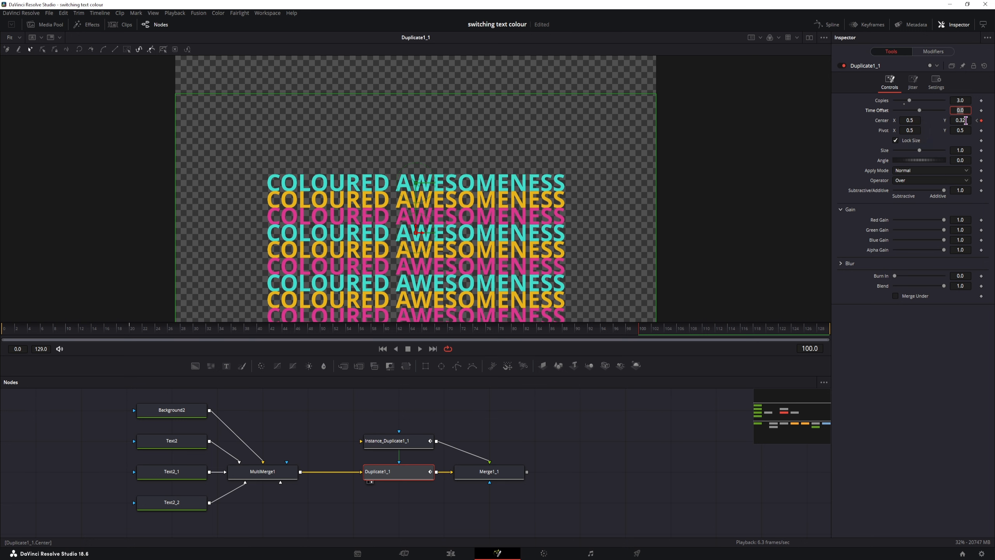
{"action": "scroll", "coordinate": [563, 244], "scroll_direction": "down", "scroll_amount": 2}
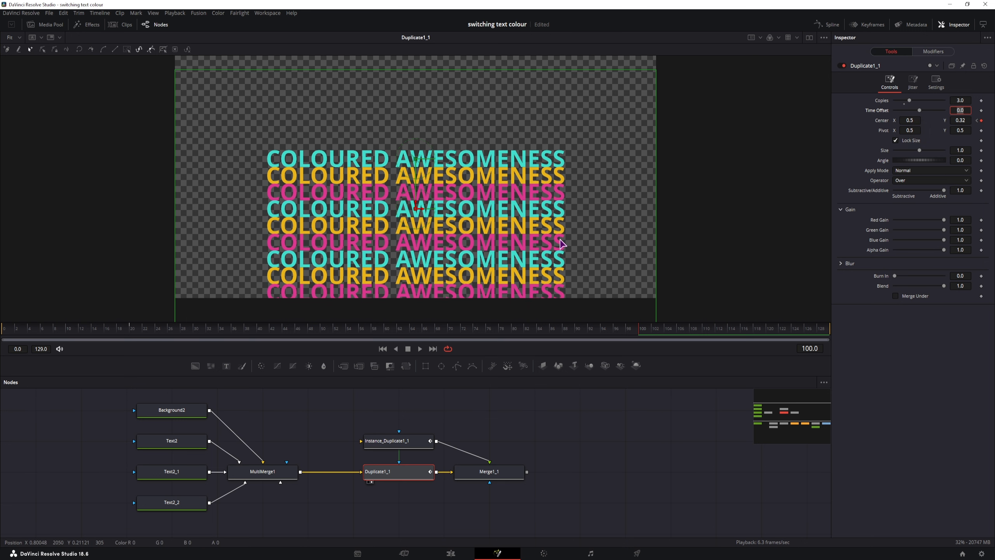
{"action": "scroll", "coordinate": [562, 244], "scroll_direction": "down", "scroll_amount": 1}
{"action": "scroll", "coordinate": [563, 244], "scroll_direction": "up", "scroll_amount": 1}
{"action": "scroll", "coordinate": [563, 244], "scroll_direction": "down", "scroll_amount": 1}
{"action": "left_click", "coordinate": [131, 325]}
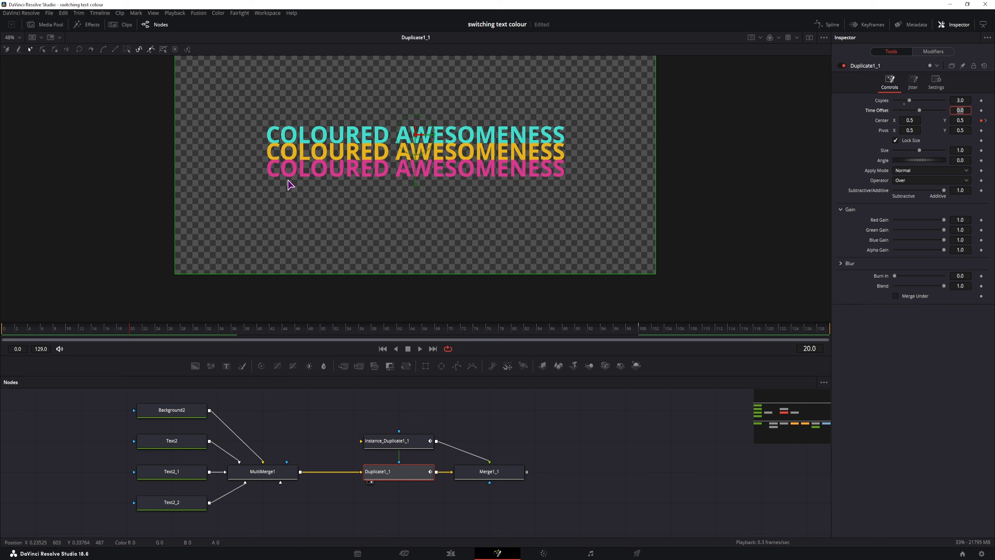
{"action": "left_click_drag", "start_coordinate": [137, 327], "coordinate": [638, 338]}
Connect MultiMerge1 to Instance_Duplicate1_1 as well and display the combined Merge1_1 output in the viewer.
{"action": "left_click", "coordinate": [316, 465]}
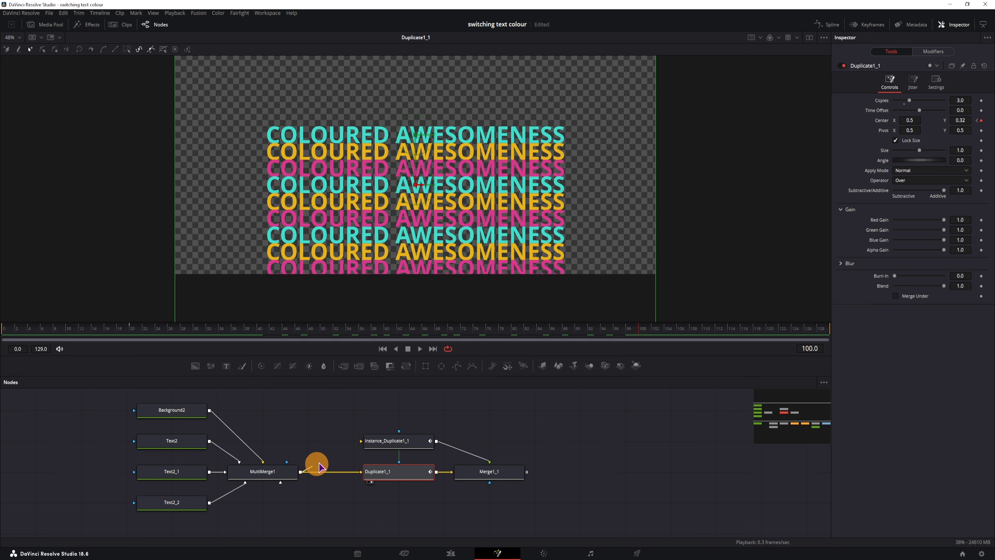
{"action": "left_click_drag", "start_coordinate": [319, 467], "coordinate": [394, 445]}
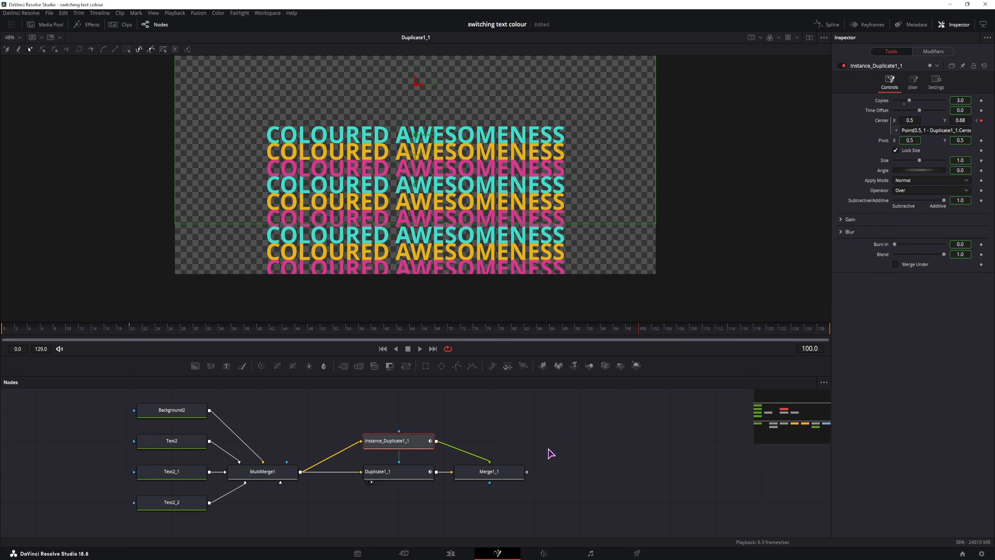
{"action": "left_click", "coordinate": [507, 473]}
{"action": "key", "text": "1"}
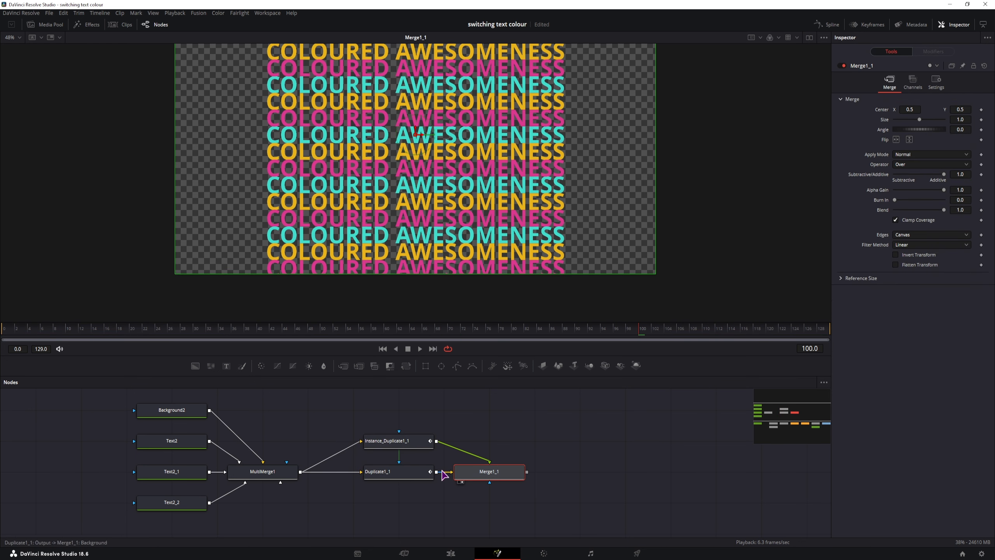
{"action": "left_click", "coordinate": [403, 445]}
{"action": "left_click", "coordinate": [394, 472]}
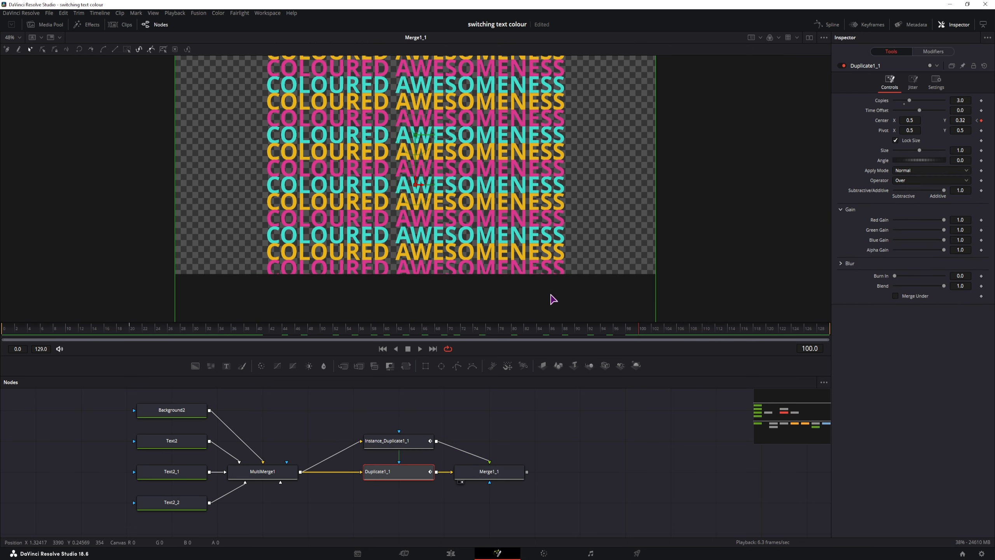
Check Instance_Duplicate1_1's center expression and scrub the combined spread from frame 20 to frame 67.
{"action": "left_click", "coordinate": [411, 447]}
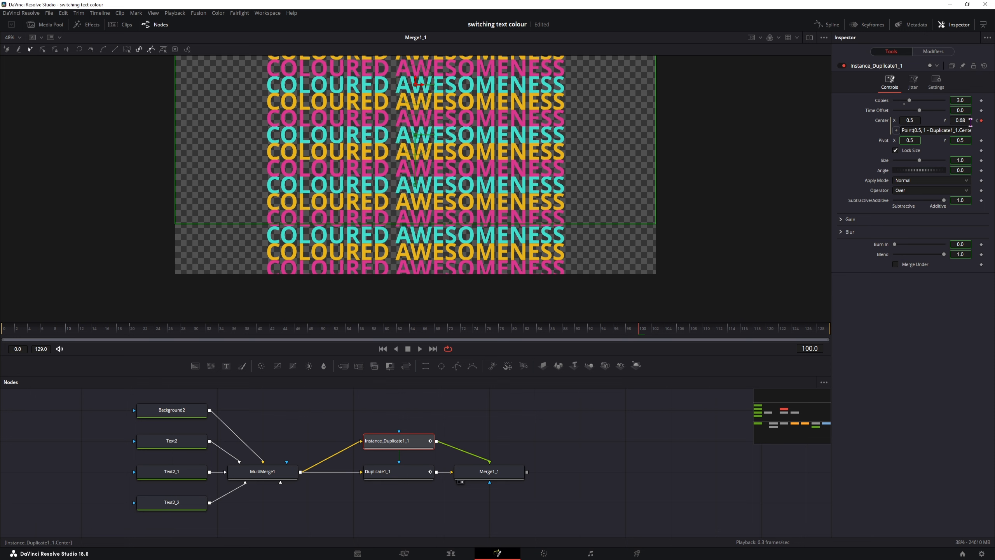
{"action": "left_click", "coordinate": [130, 332]}
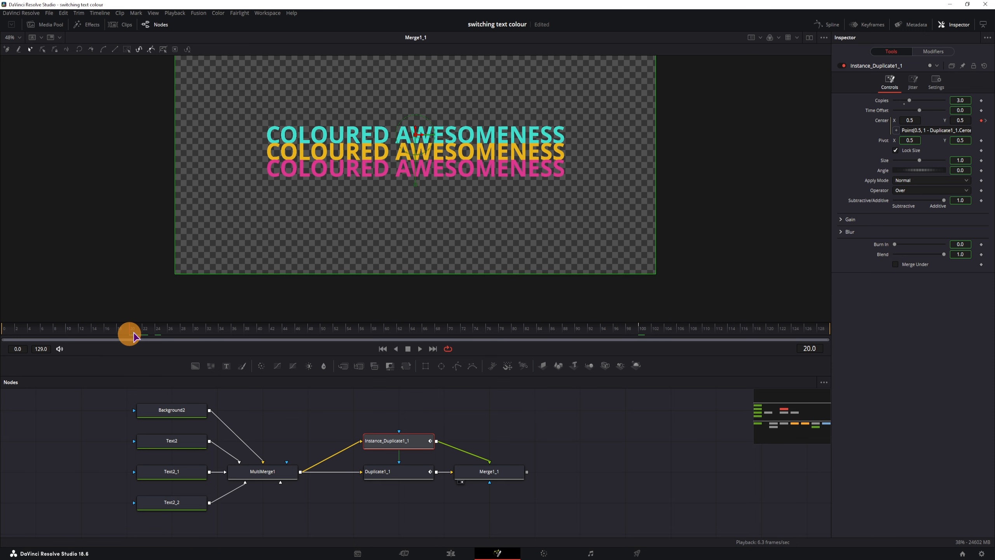
{"action": "scroll", "coordinate": [245, 249], "scroll_direction": "down", "scroll_amount": 2}
{"action": "left_click_drag", "start_coordinate": [136, 330], "coordinate": [429, 331]}
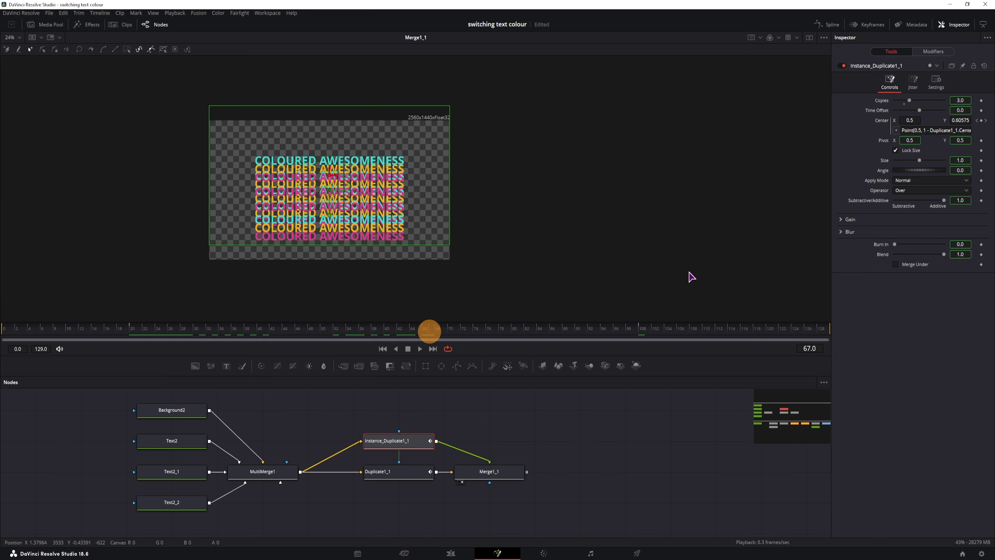
Set Duplicate1_1's copies to 2 and preview the spread up to frame 100.
{"action": "left_click", "coordinate": [412, 472]}
{"action": "left_click", "coordinate": [965, 100]}
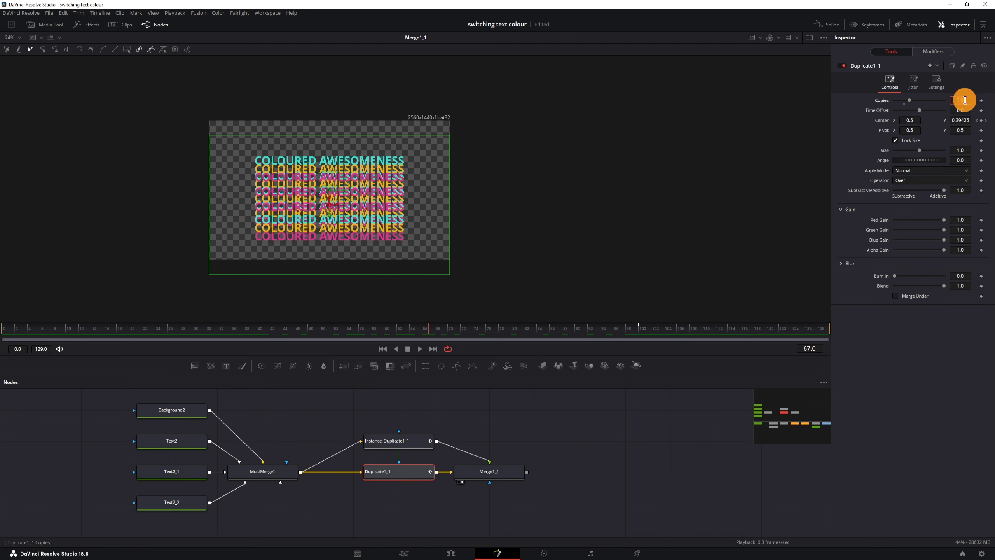
{"action": "type", "text": "2"}
{"action": "key", "text": "Tab"}
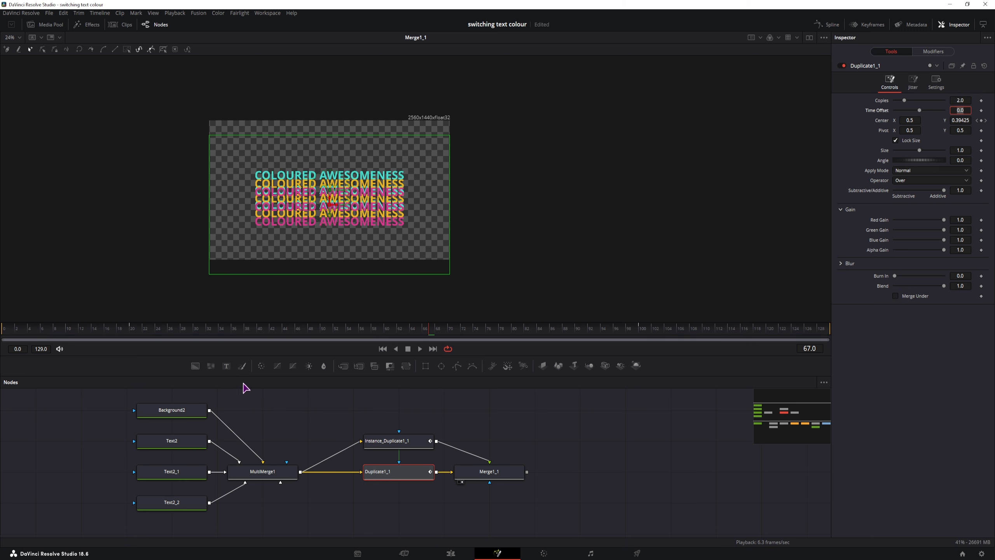
{"action": "left_click_drag", "start_coordinate": [164, 330], "coordinate": [643, 329]}
{"action": "scroll", "coordinate": [656, 288], "scroll_direction": "up", "scroll_amount": 2}
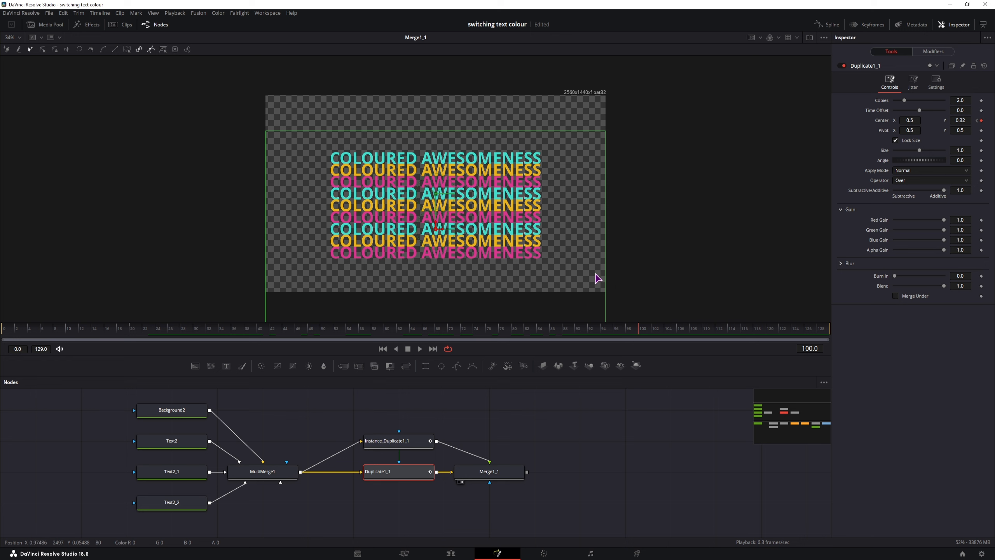
{"action": "left_click_drag", "start_coordinate": [558, 257], "coordinate": [548, 240]}
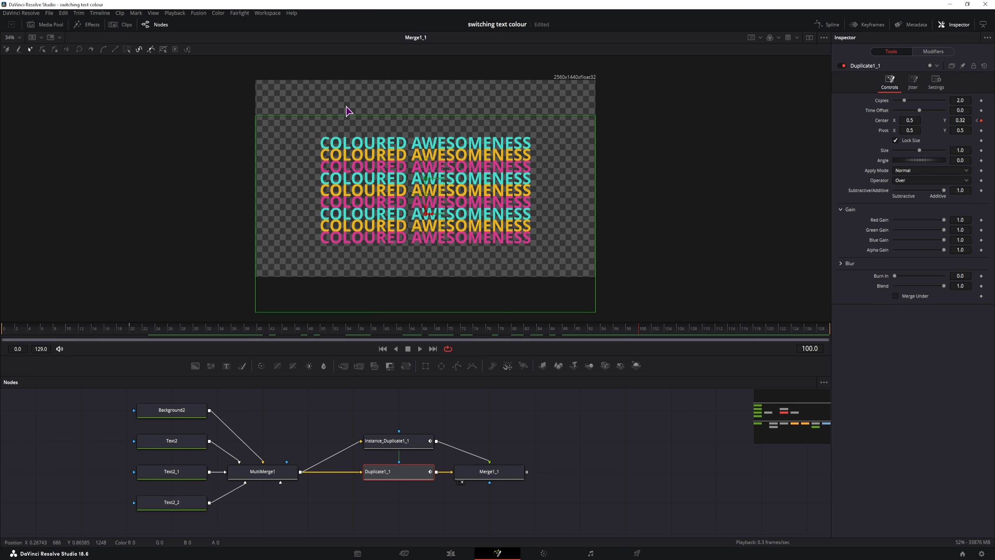
Set the Text2_2 layer's Center Y to 0.56 in MultiMerge1 and show Merge1_1 in the viewer again.
{"action": "left_click", "coordinate": [270, 473]}
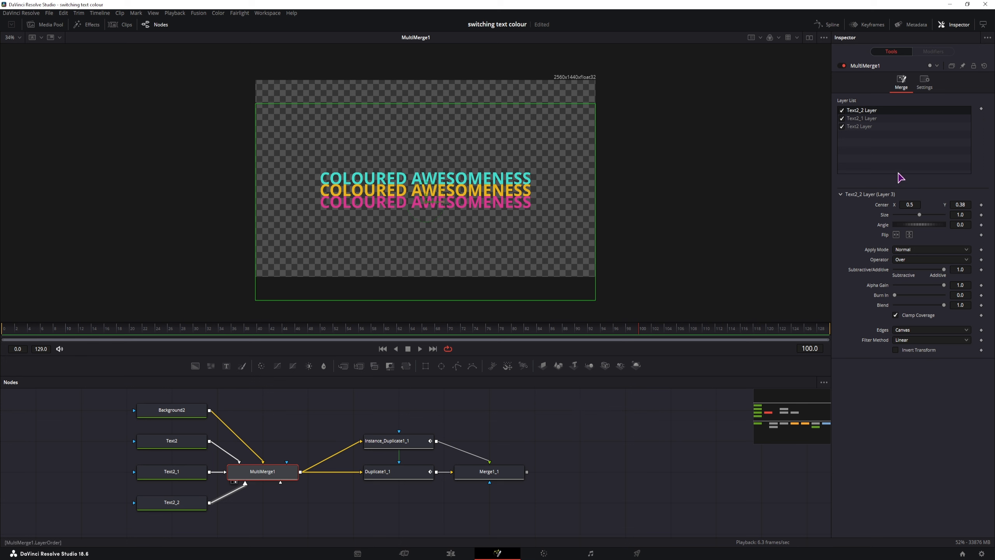
{"action": "left_click", "coordinate": [874, 119]}
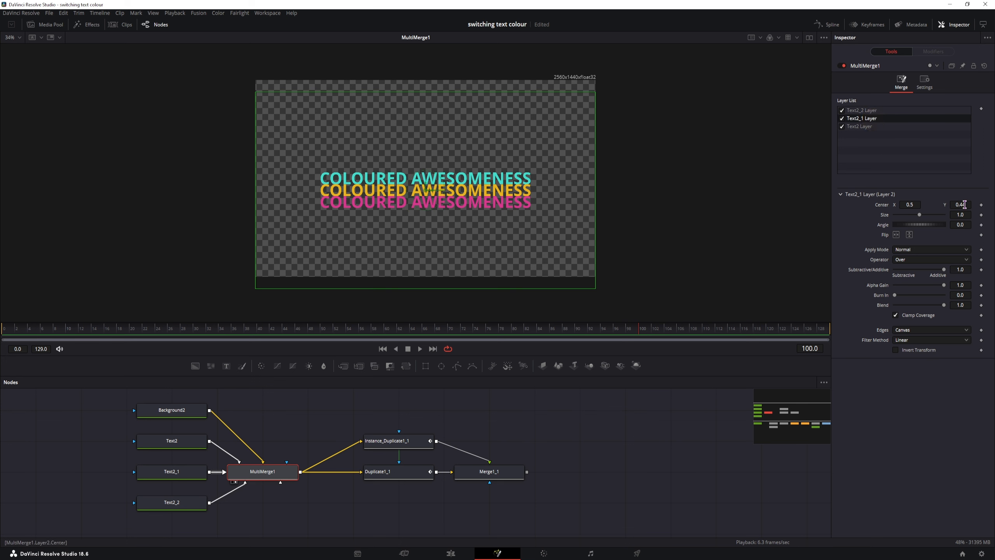
{"action": "left_click", "coordinate": [873, 110]}
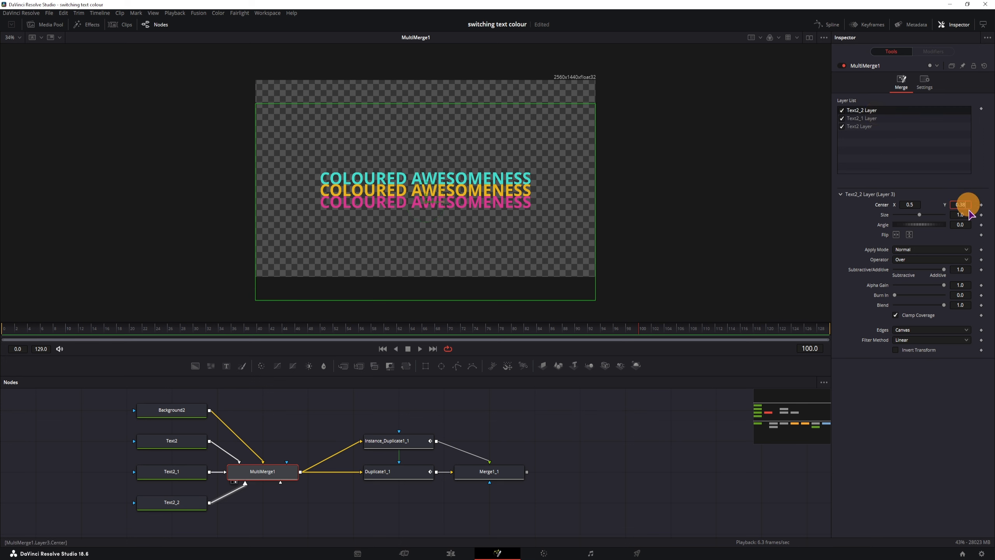
{"action": "type", "text": "0.56"}
{"action": "key", "text": "Tab"}
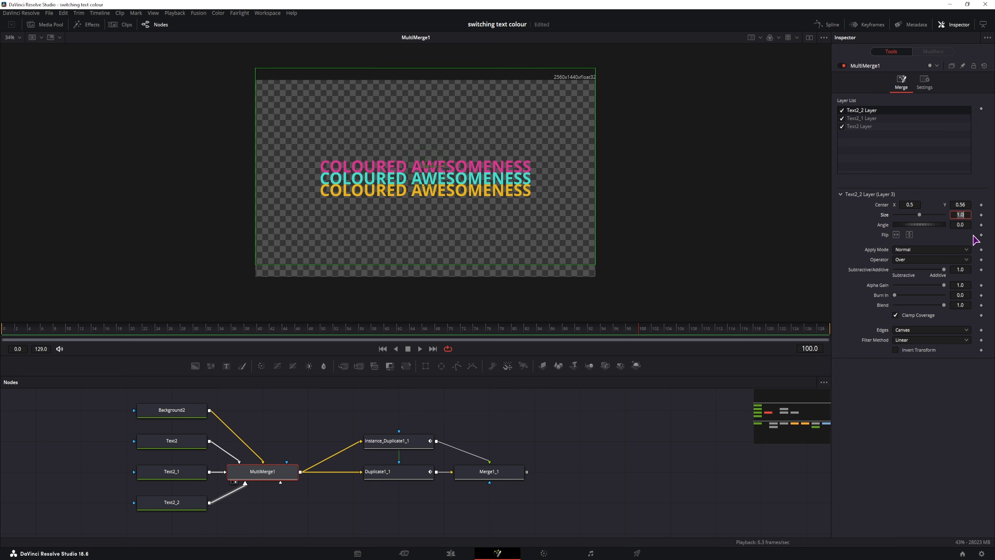
{"action": "left_click", "coordinate": [490, 476]}
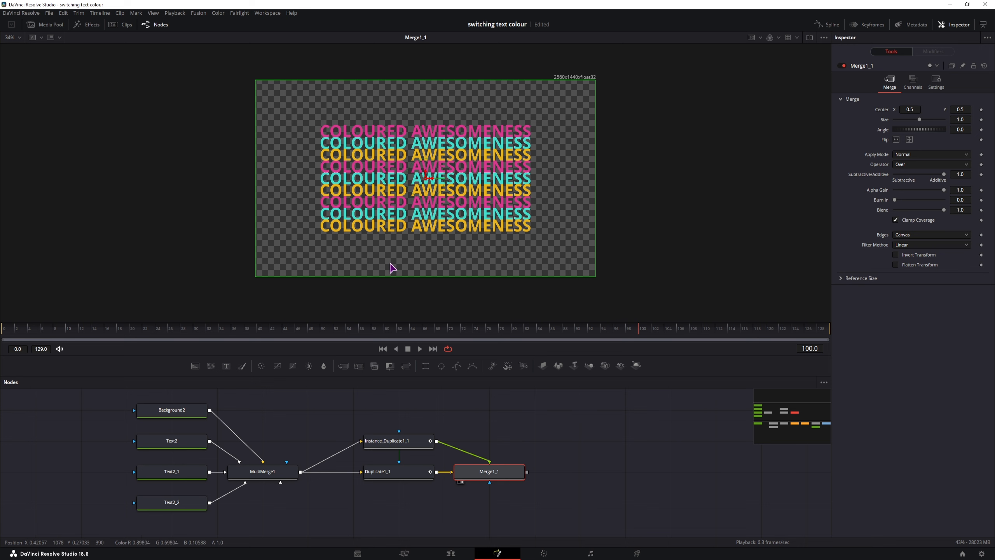
Set Duplicate1_1's copies to 3.
{"action": "left_click", "coordinate": [326, 101]}
{"action": "left_click", "coordinate": [349, 255]}
{"action": "left_click", "coordinate": [963, 100]}
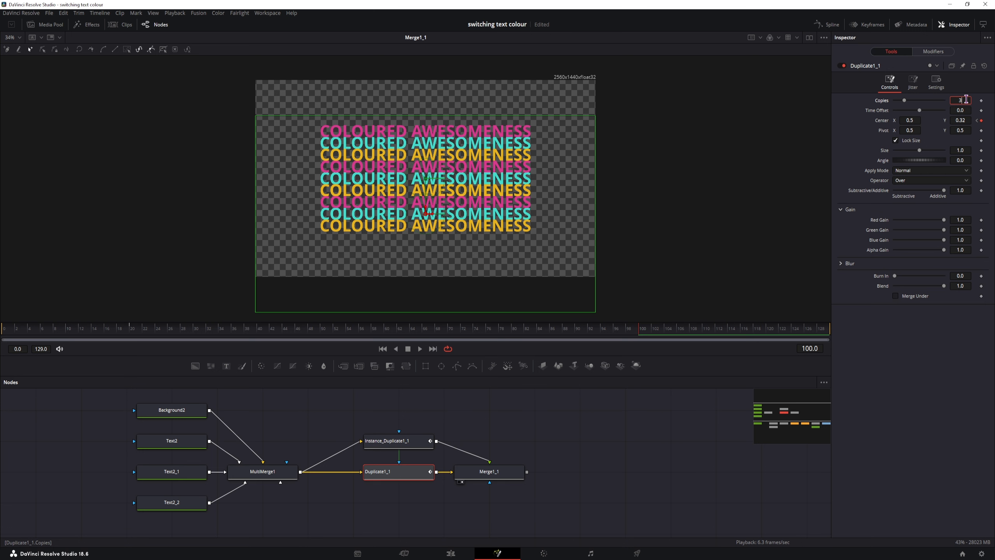
{"action": "key", "text": "Return"}
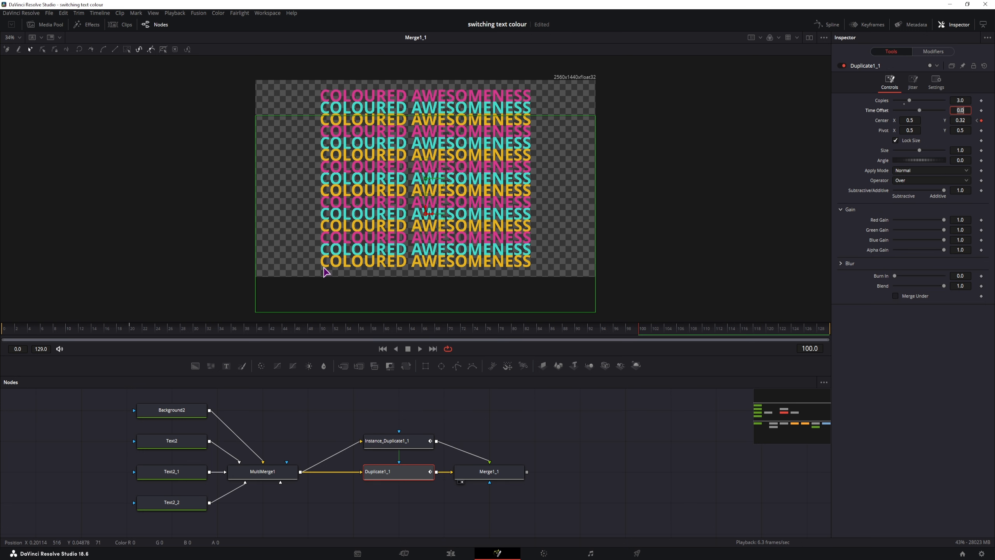
{"action": "left_click", "coordinate": [352, 274]}
Keyframe the Center of MultiMerge1's Text2_1 and Text2_2 layers at frame 30.
{"action": "left_click", "coordinate": [262, 472]}
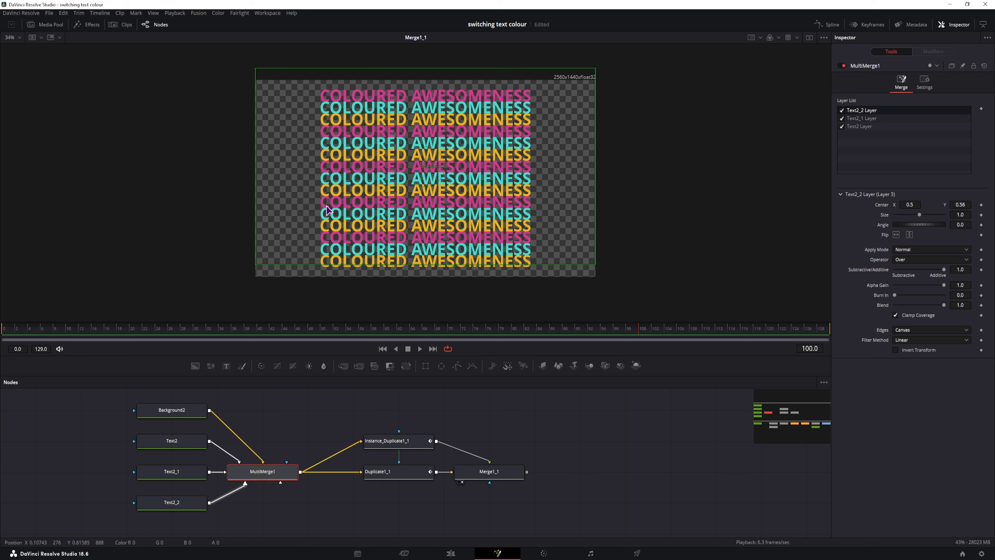
{"action": "left_click_drag", "start_coordinate": [93, 337], "coordinate": [133, 334]}
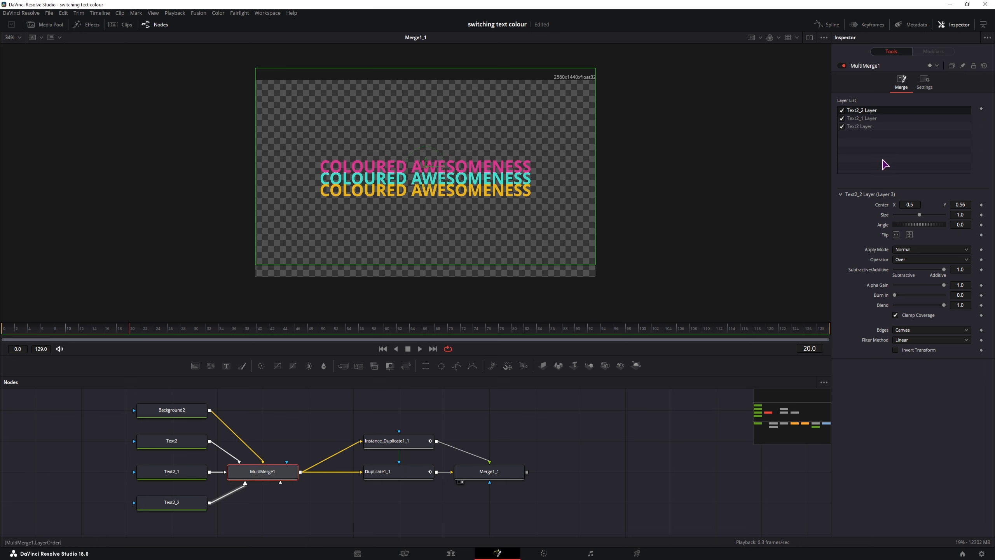
{"action": "left_click", "coordinate": [874, 112]}
{"action": "left_click", "coordinate": [874, 118]}
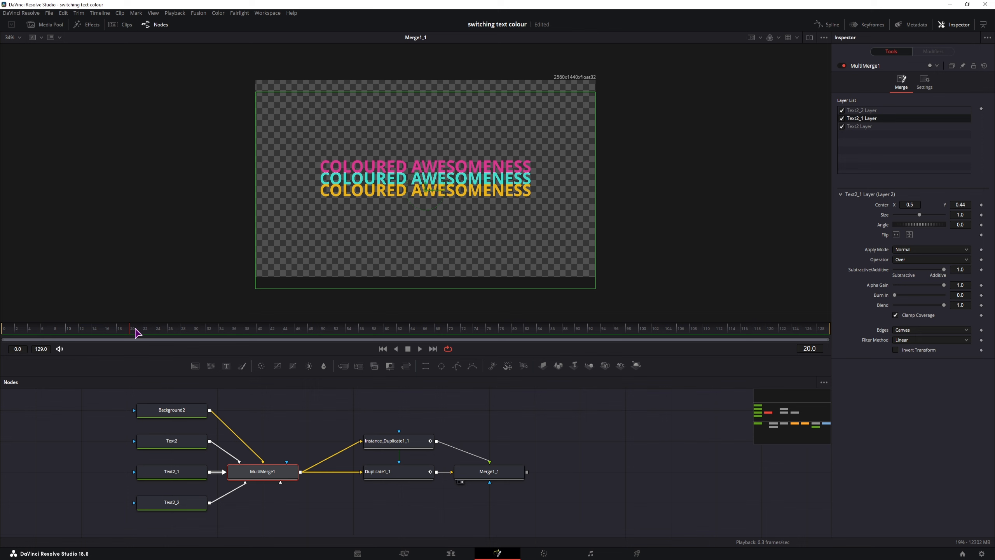
{"action": "left_click", "coordinate": [194, 331]}
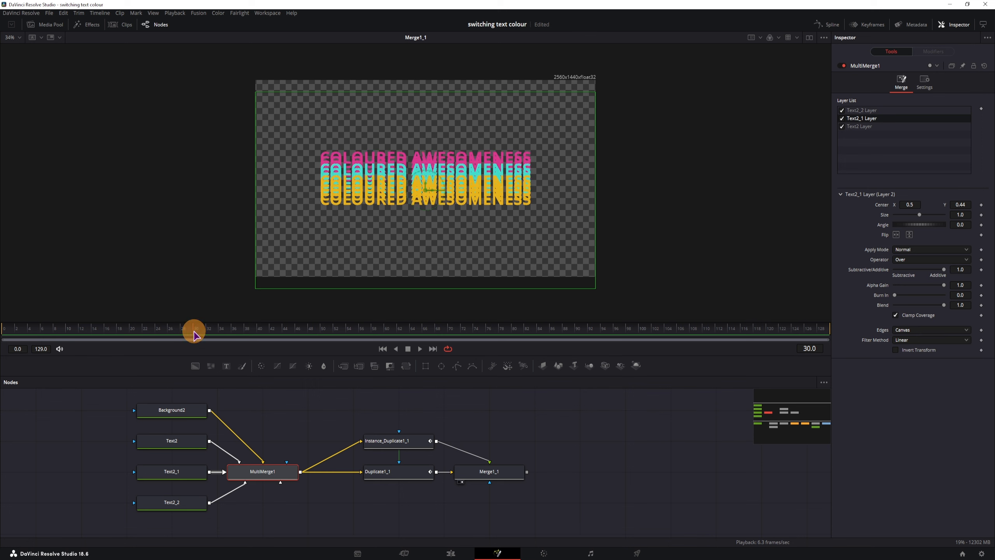
{"action": "left_click", "coordinate": [982, 204]}
{"action": "left_click", "coordinate": [864, 110]}
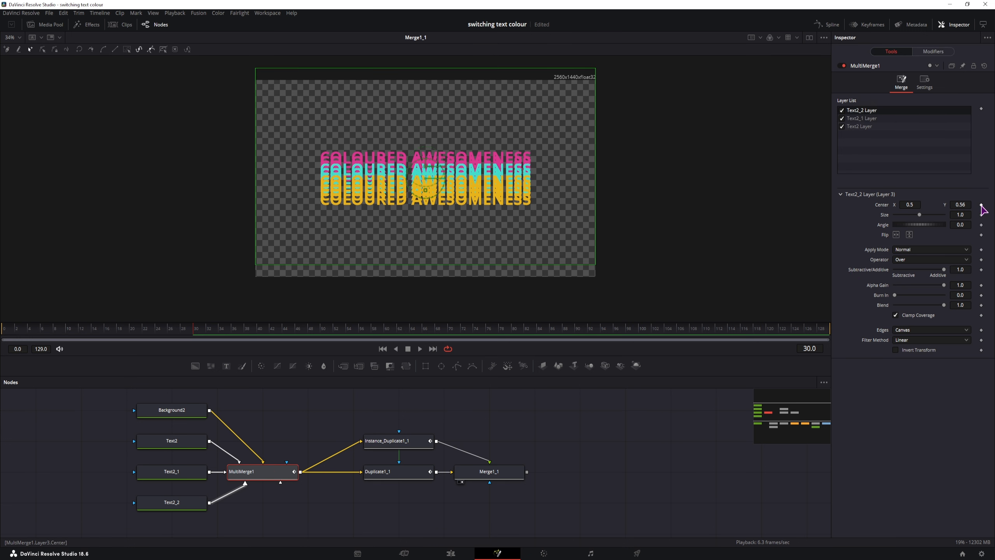
{"action": "left_click", "coordinate": [982, 205]}
Set Center Y of the Text2_2 and Text2_1 layers to 0.5 at frame 20 and play back the animation.
{"action": "left_click", "coordinate": [132, 333]}
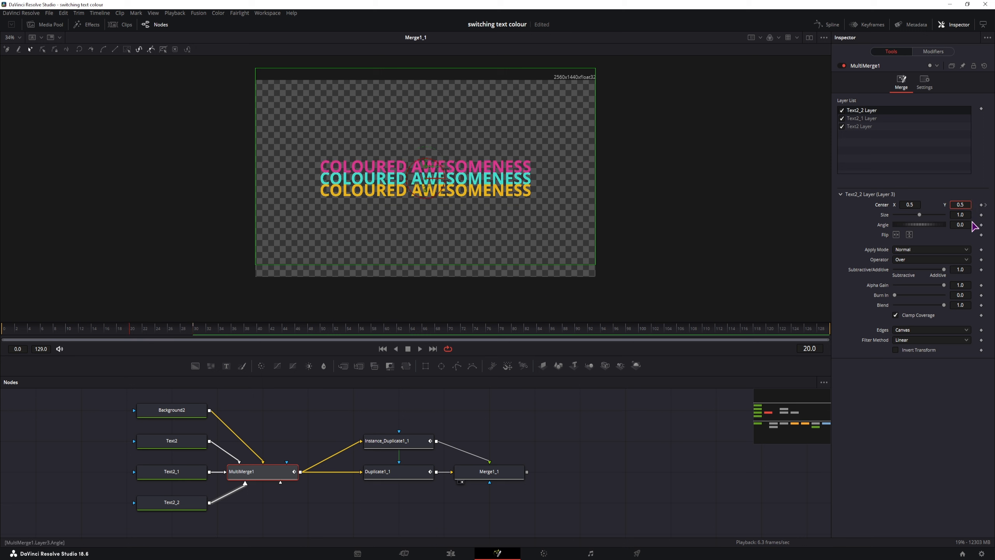
{"action": "key", "text": "Tab"}
{"action": "left_click", "coordinate": [873, 118]}
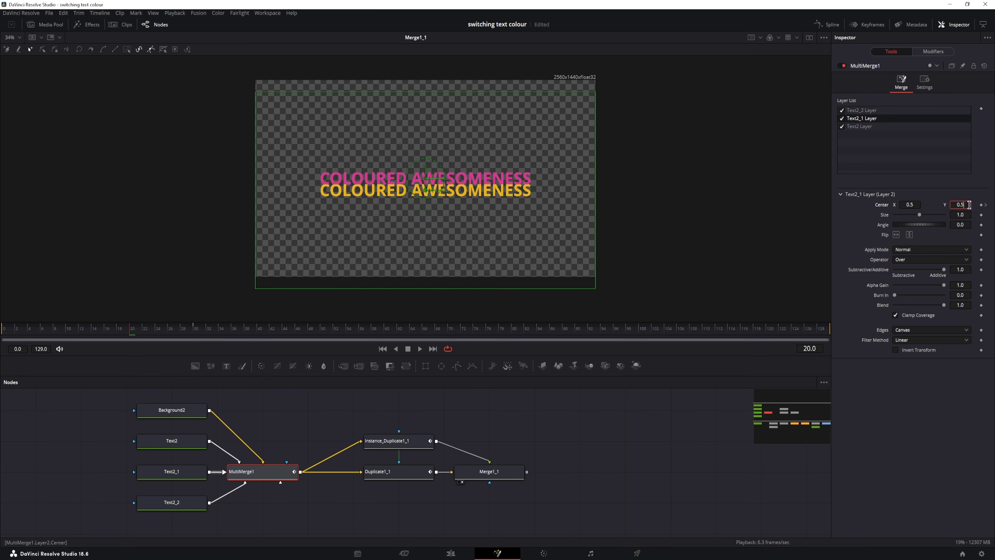
{"action": "key", "text": "Tab"}
{"action": "left_click", "coordinate": [57, 327]}
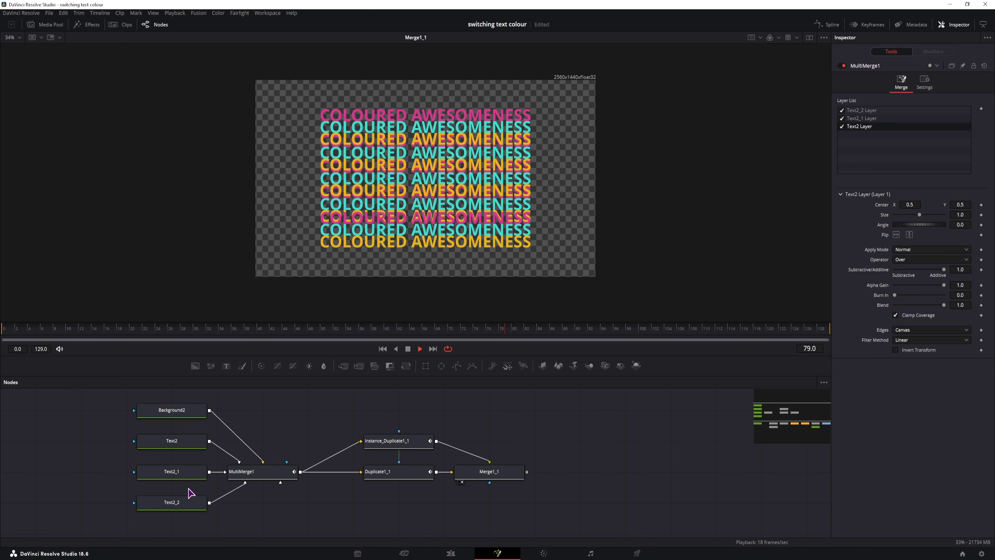
{"action": "key", "text": "space"}
Paste copies of the Glow, SoftGlow, Merge2 and Background1 nodes after Merge1_1 and show Merge2_1 in the viewer.
{"action": "scroll", "coordinate": [642, 460], "scroll_direction": "right", "scroll_amount": 3}
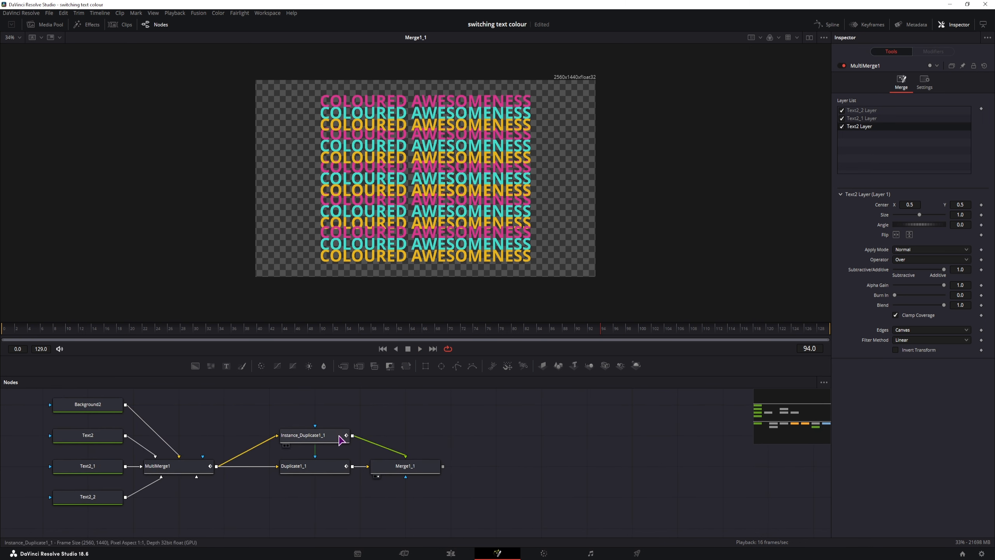
{"action": "scroll", "coordinate": [478, 477], "scroll_direction": "right", "scroll_amount": 5}
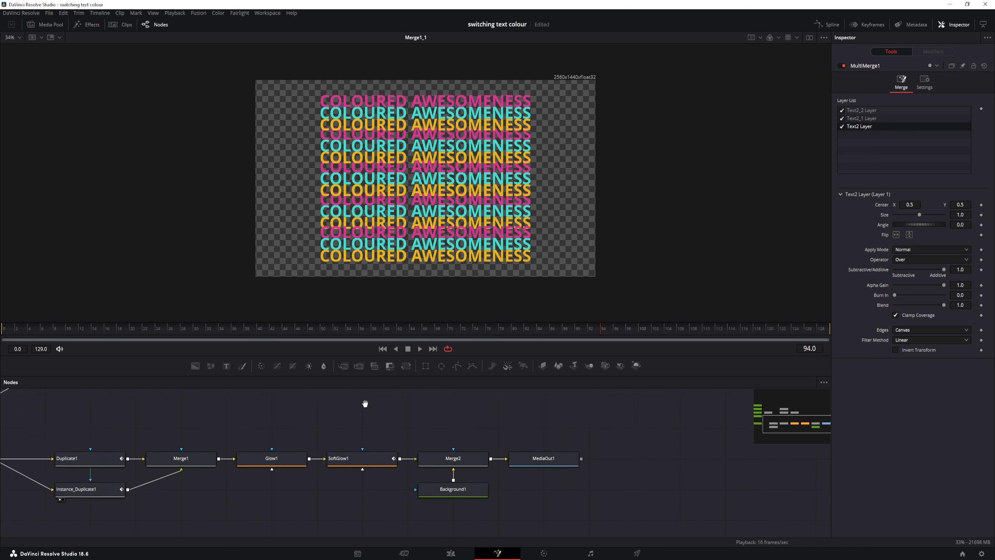
{"action": "key", "text": "ctrl+v"}
{"action": "scroll", "coordinate": [433, 445], "scroll_direction": "left", "scroll_amount": 2}
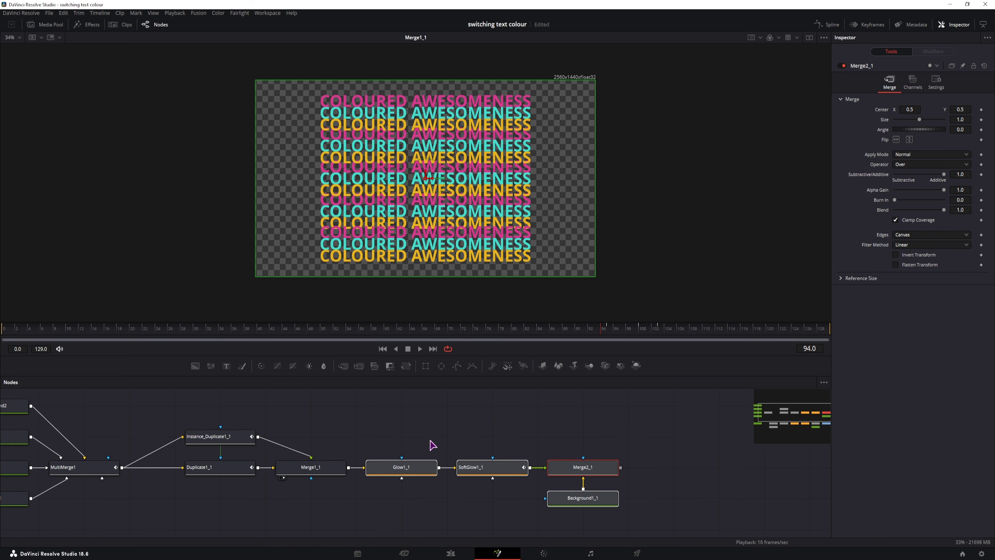
{"action": "key", "text": "1"}
{"action": "scroll", "coordinate": [471, 437], "scroll_direction": "left", "scroll_amount": 4}
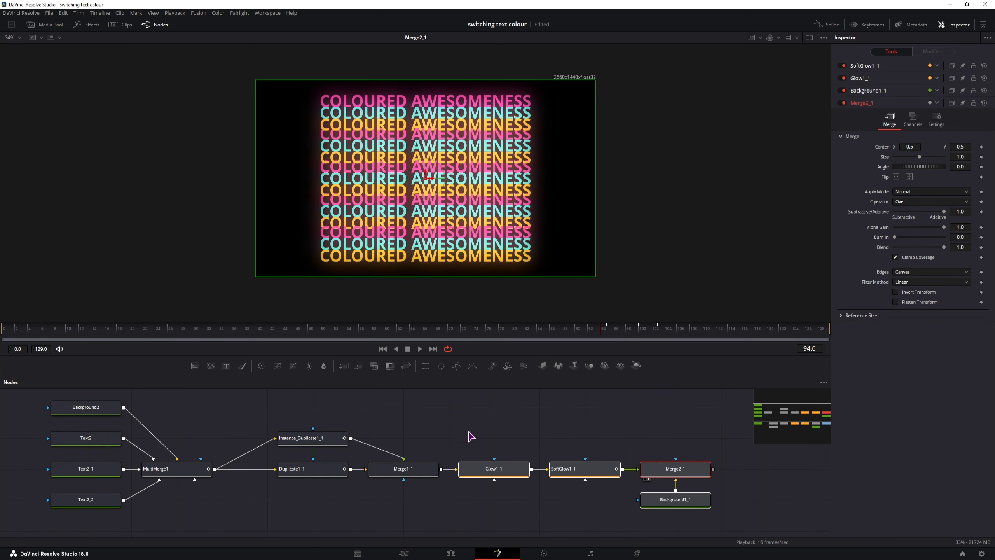
Play back the glowing multicoloured text animation from near the start.
{"action": "left_click", "coordinate": [33, 330]}
{"action": "key", "text": "space"}
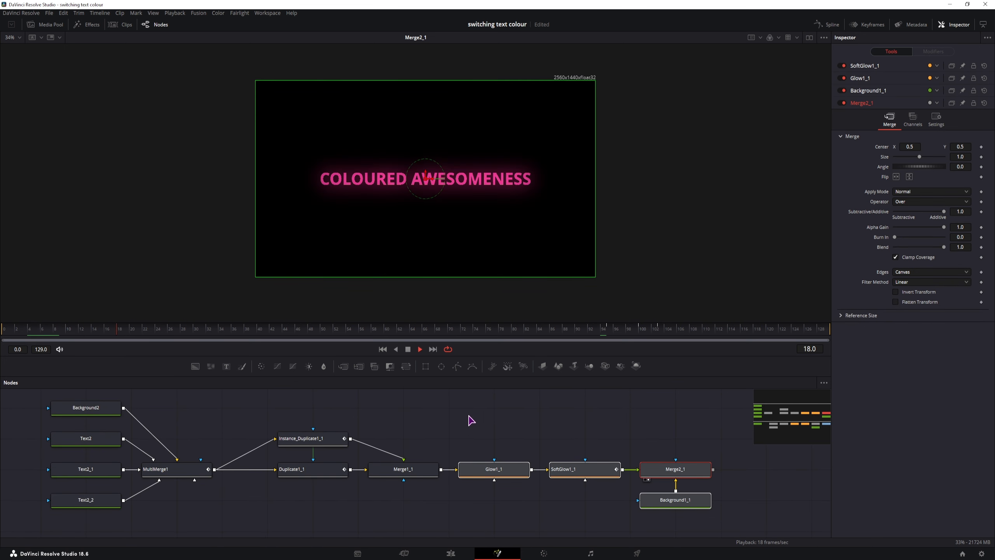
{"action": "left_click", "coordinate": [496, 422]}
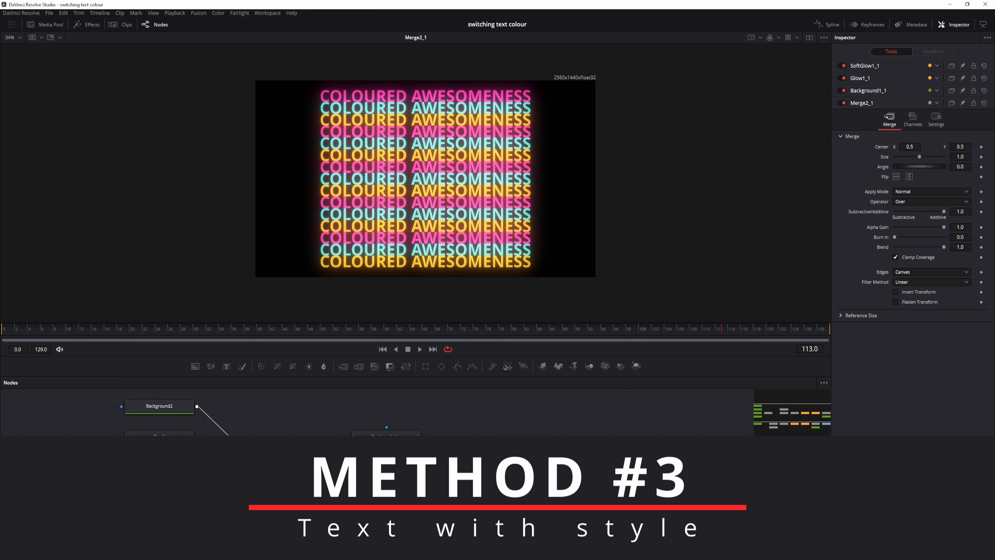
Add a separate Text+ node above the existing node trees with the text "SUBSCRIBE TO JACKALL" and show it in the viewer.
{"action": "left_click_drag", "start_coordinate": [329, 400], "coordinate": [195, 404]}
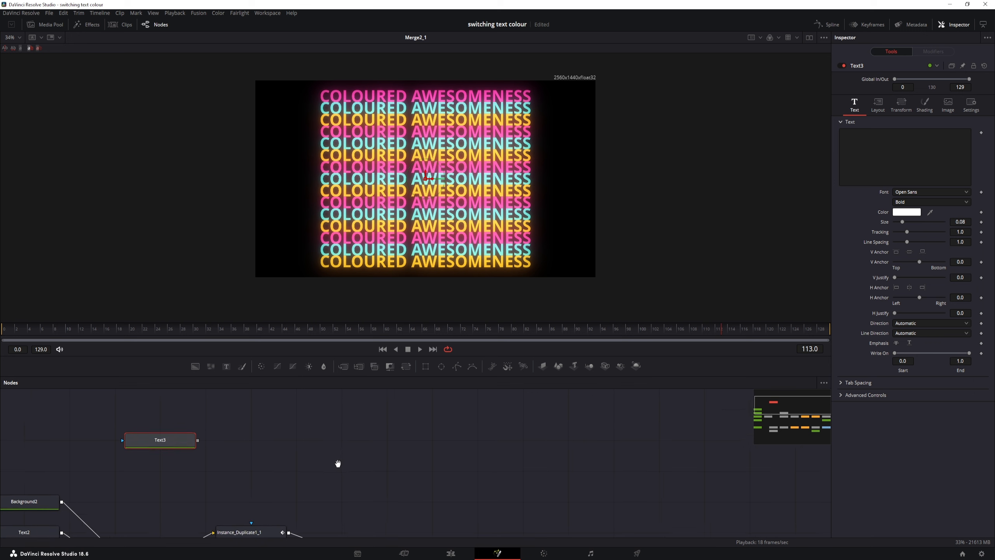
{"action": "left_click", "coordinate": [887, 169]}
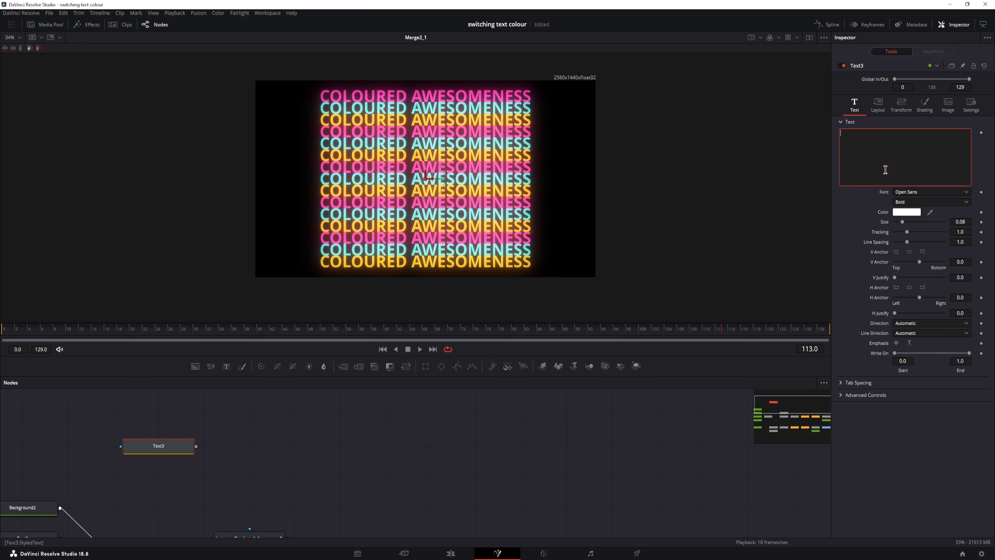
{"action": "type", "text": "SUBSCRIBE TO JACKALL"}
Repeat the "SUBSCRIBE TO JACKALL" line in Text3 to make three lines and set the line spacing to 0.58.
{"action": "key", "text": "ctrl+a"}
{"action": "key", "text": "ctrl+c"}
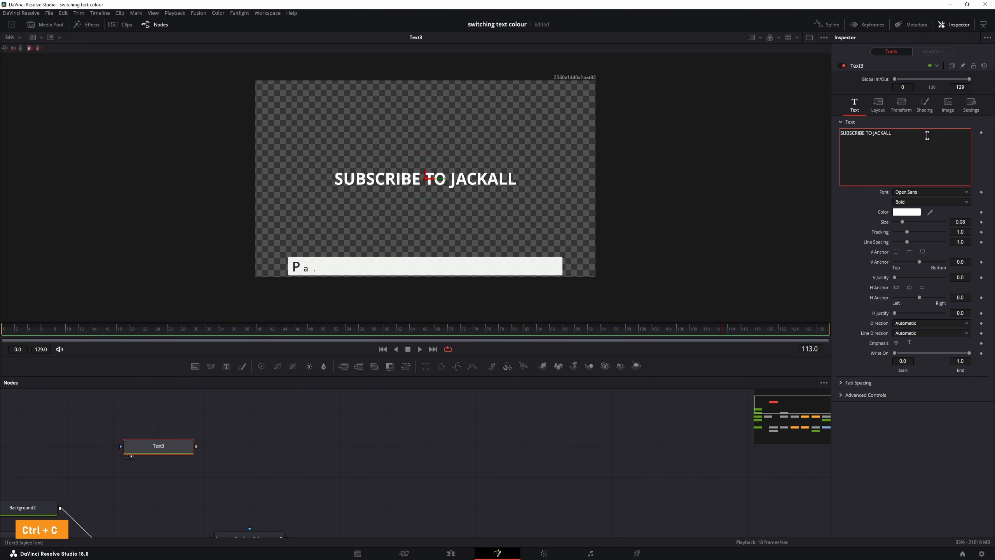
{"action": "key", "text": "Return"}
{"action": "key", "text": "ctrl+v"}
{"action": "key", "text": "Return"}
{"action": "key", "text": "ctrl+v"}
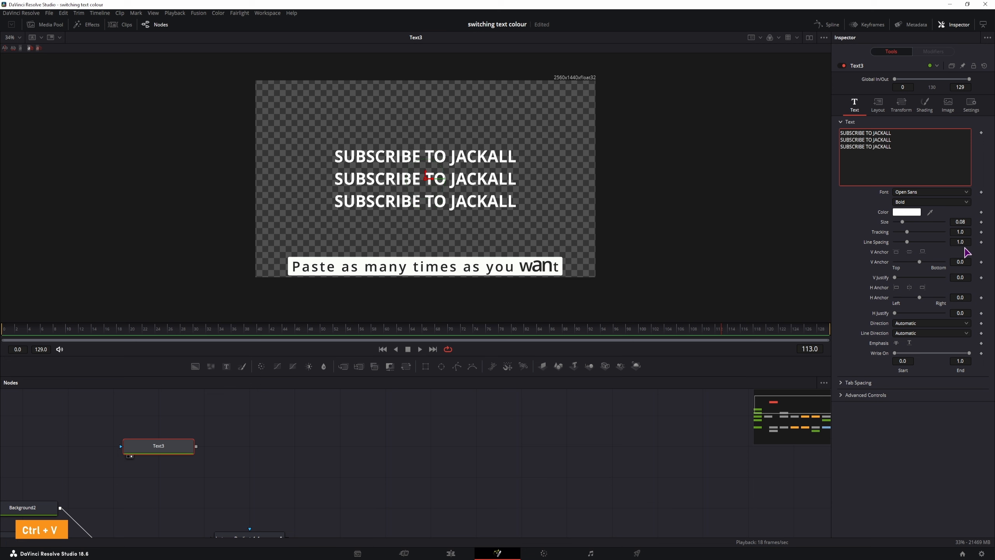
{"action": "left_click_drag", "start_coordinate": [960, 242], "coordinate": [801, 255]}
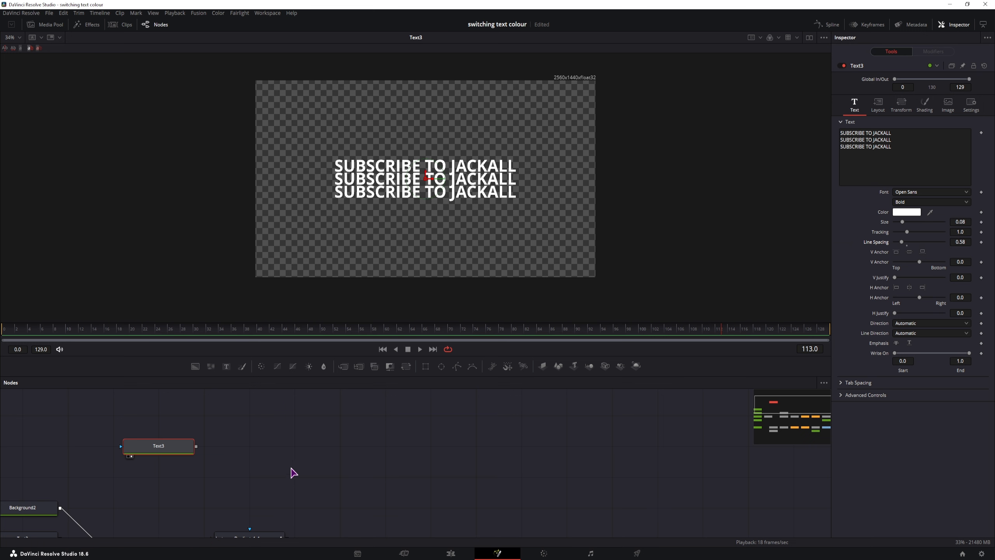
Duplicate the Duplicate1_1, Instance_Duplicate1_1 and Merge1_1 nodes, feed Text3 into both duplicates, and view the merged output at frame 7.
{"action": "scroll", "coordinate": [285, 395], "scroll_direction": "down", "scroll_amount": 3}
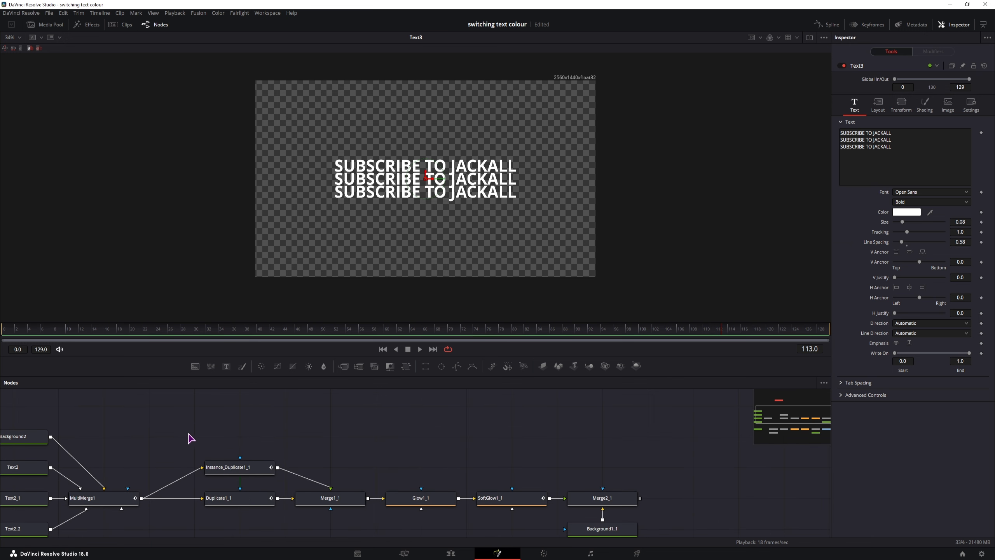
{"action": "left_click_drag", "start_coordinate": [184, 435], "coordinate": [341, 517]}
{"action": "left_click", "coordinate": [48, 341]}
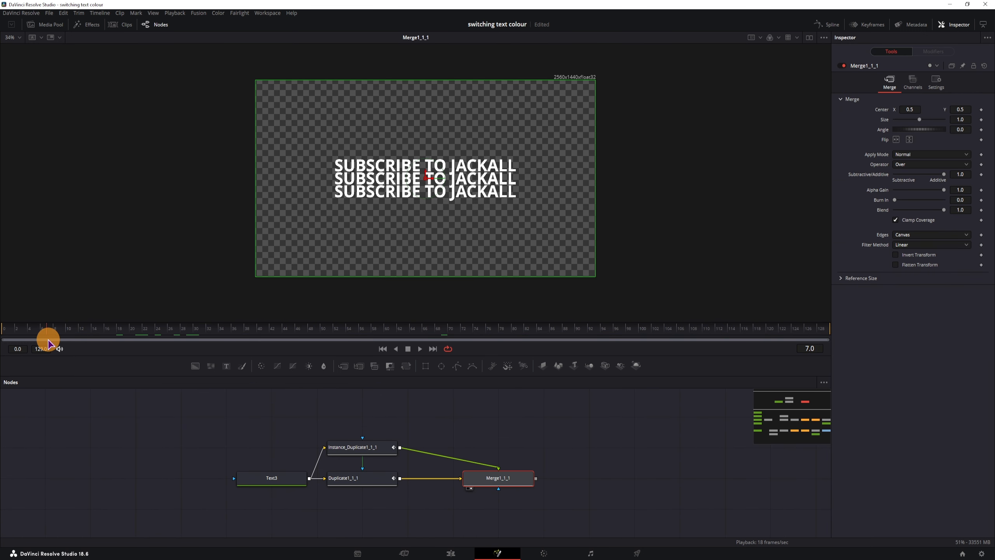
At frame 50, add a Character Level Styling modifier to Text3's text and try to select the lower text lines in the viewer.
{"action": "left_click_drag", "start_coordinate": [49, 342], "coordinate": [322, 340]}
{"action": "left_click", "coordinate": [268, 476]}
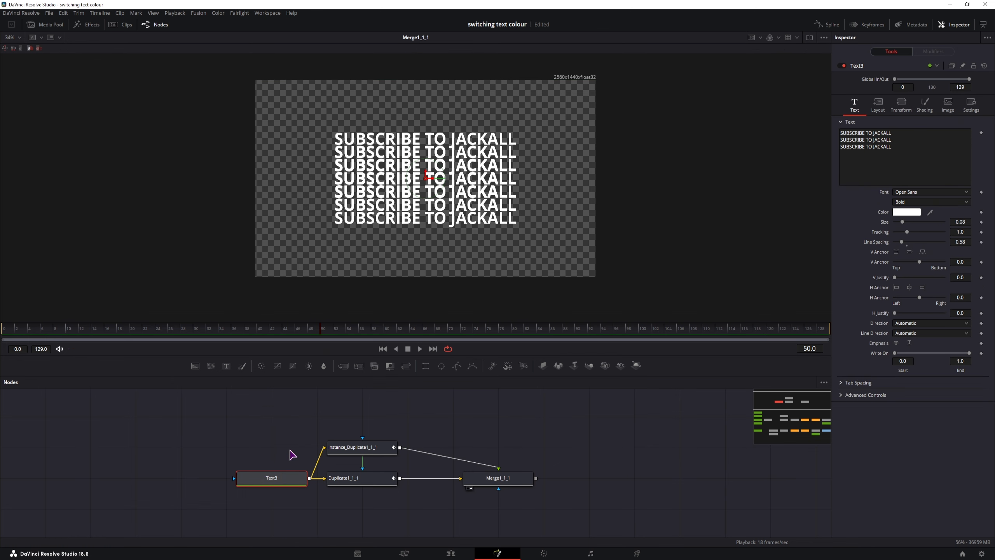
{"action": "right_click", "coordinate": [877, 164]}
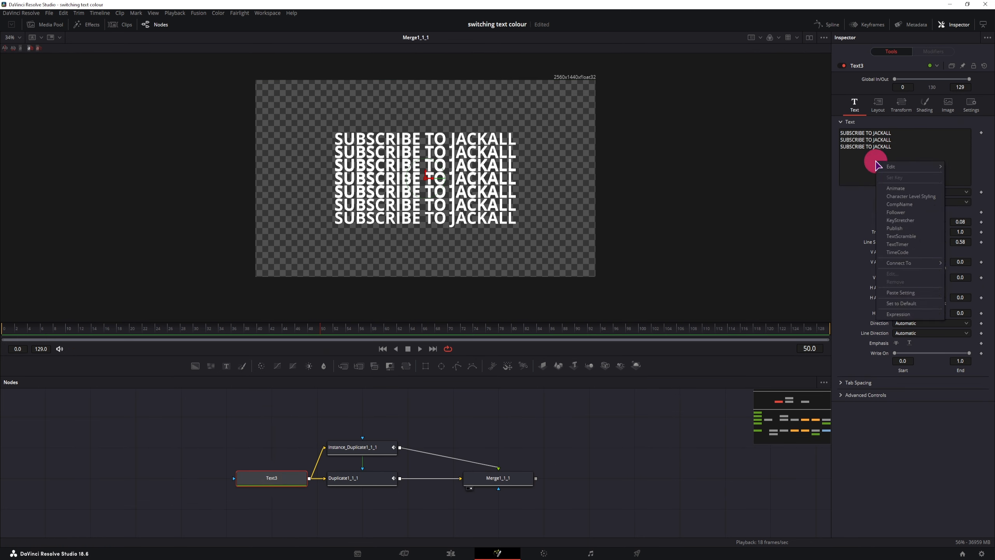
{"action": "left_click", "coordinate": [907, 197]}
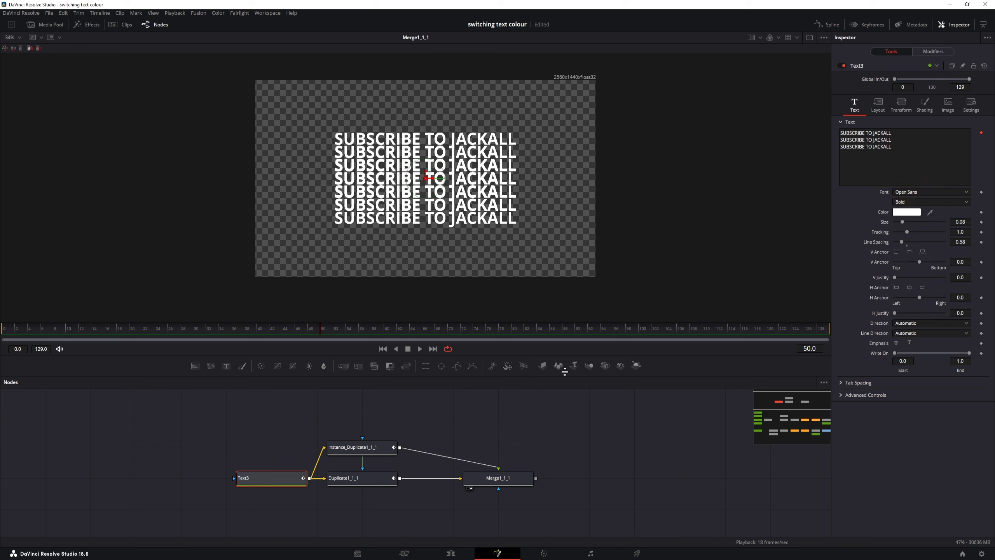
{"action": "left_click", "coordinate": [927, 54]}
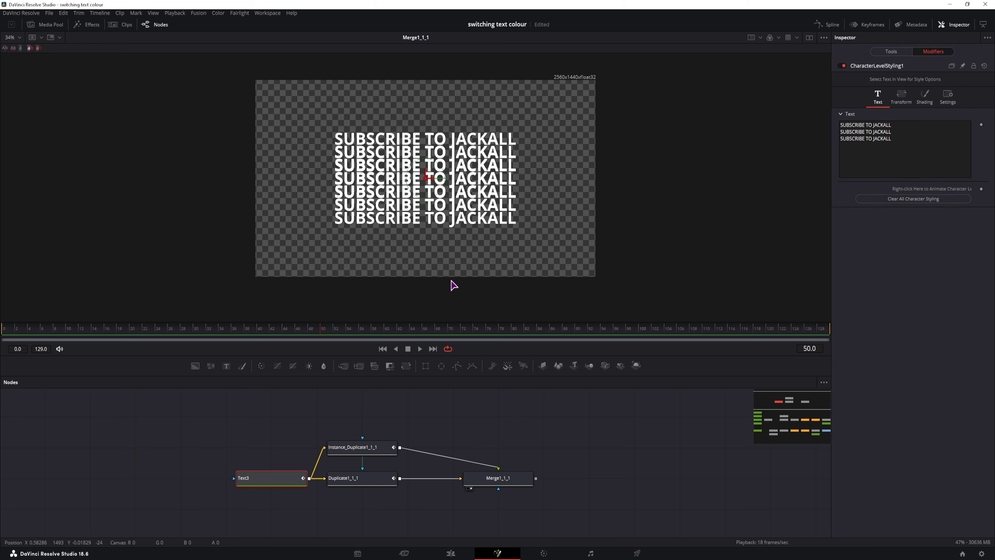
{"action": "left_click_drag", "start_coordinate": [315, 235], "coordinate": [561, 157]}
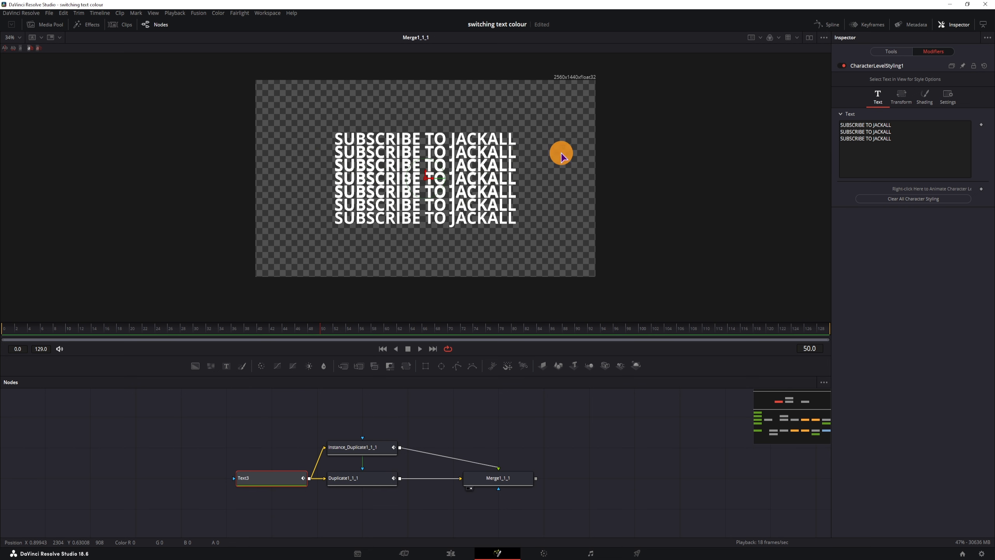
Increase Text3's line spacing to 1.638 and show the Text3 node by itself in the viewer.
{"action": "left_click", "coordinate": [895, 52]}
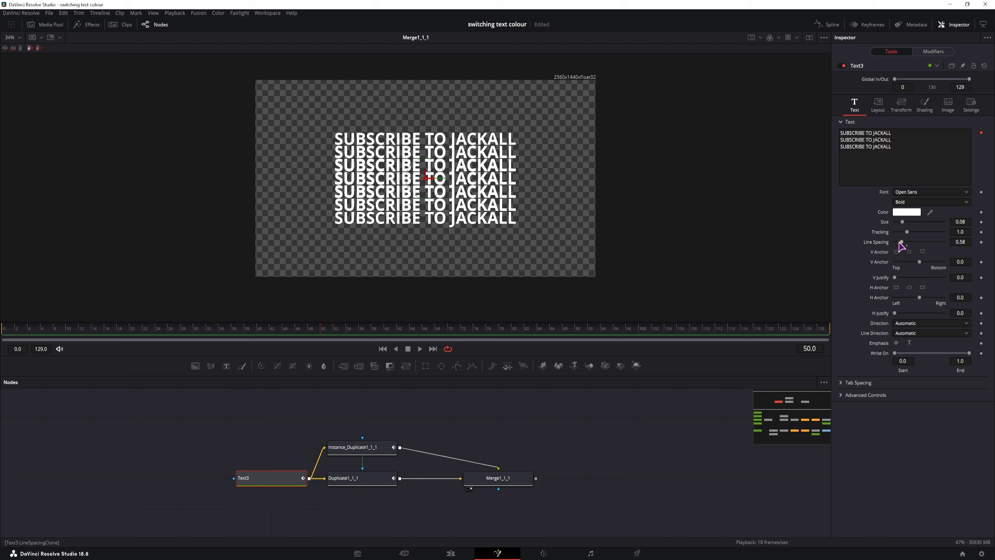
{"action": "left_click_drag", "start_coordinate": [901, 243], "coordinate": [915, 242]}
{"action": "key", "text": "1"}
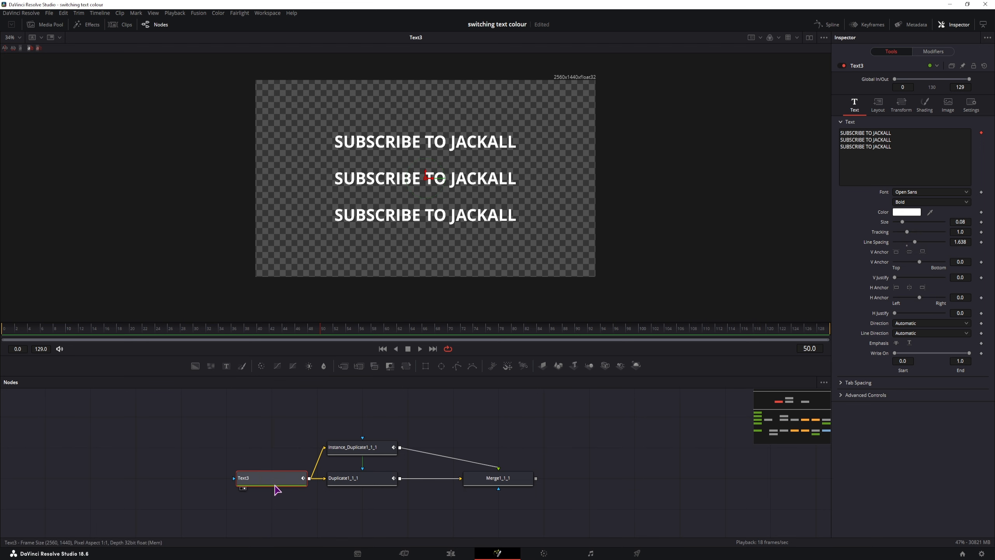
{"action": "left_click_drag", "start_coordinate": [498, 224], "coordinate": [385, 247]}
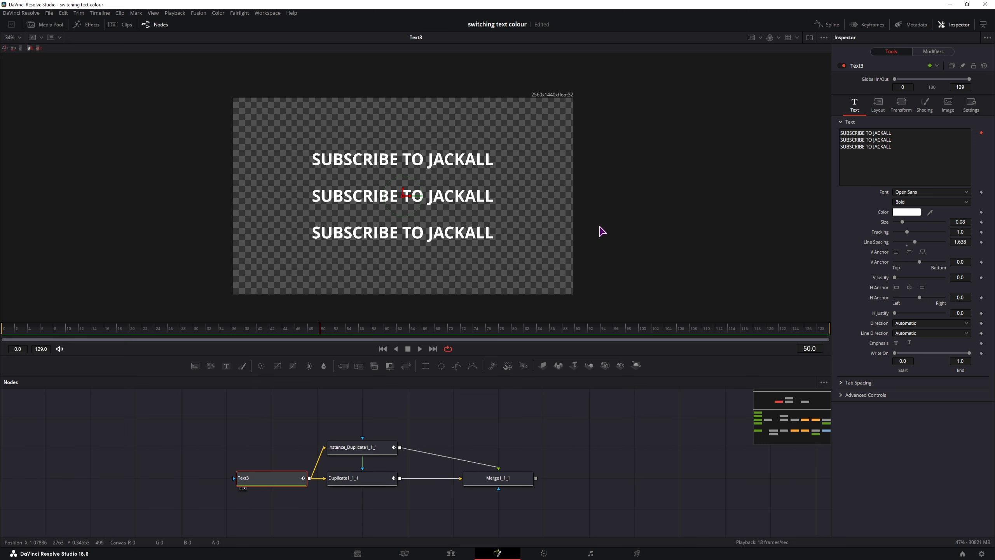
Through Text3's character-level styling, colour the whole bottom line orange (#ffb31a).
{"action": "left_click", "coordinate": [932, 54]}
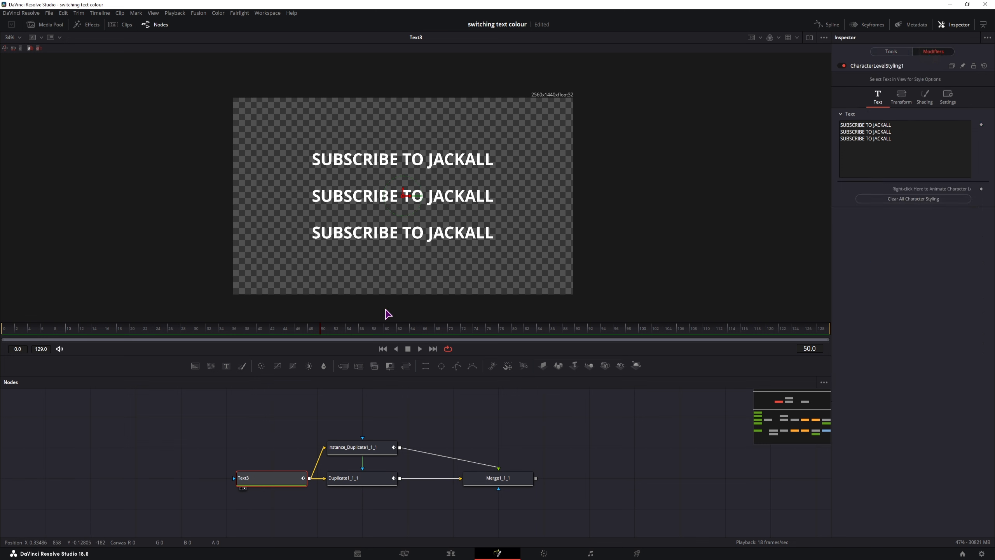
{"action": "left_click_drag", "start_coordinate": [508, 239], "coordinate": [305, 231]}
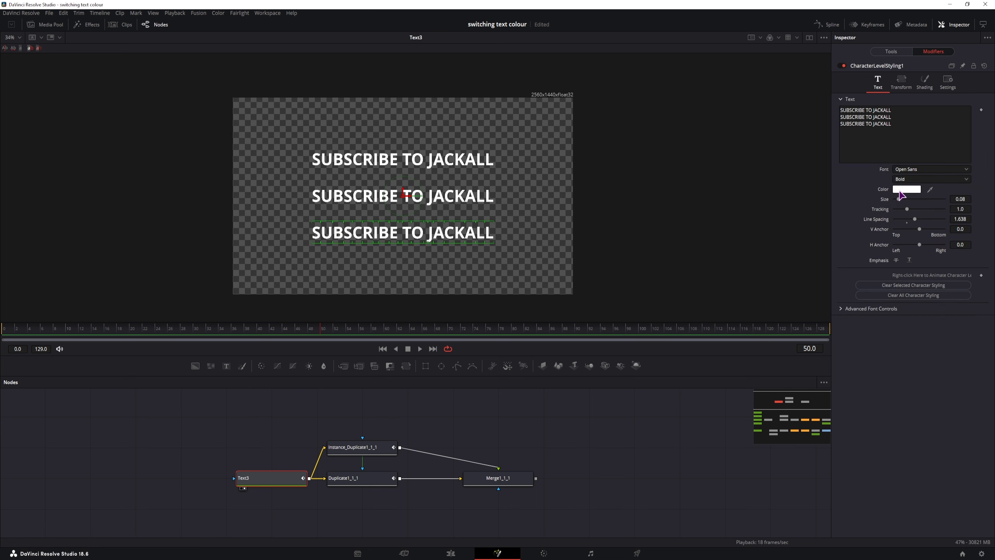
{"action": "left_click", "coordinate": [901, 190]}
{"action": "left_click_drag", "start_coordinate": [564, 224], "coordinate": [568, 221]}
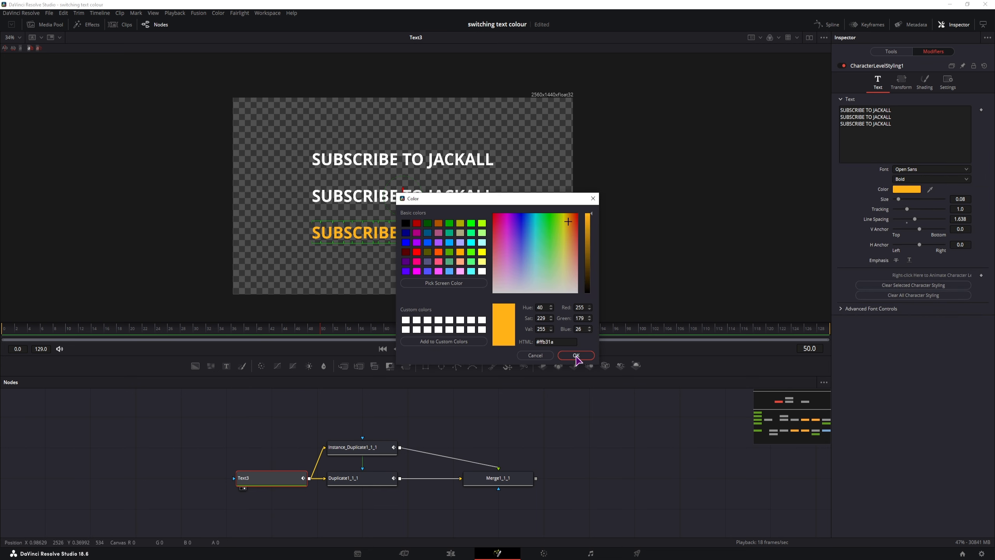
{"action": "left_click", "coordinate": [577, 356]}
Select the whole middle line of Text3 and colour it magenta (#e72eff).
{"action": "left_click_drag", "start_coordinate": [534, 193], "coordinate": [300, 205]}
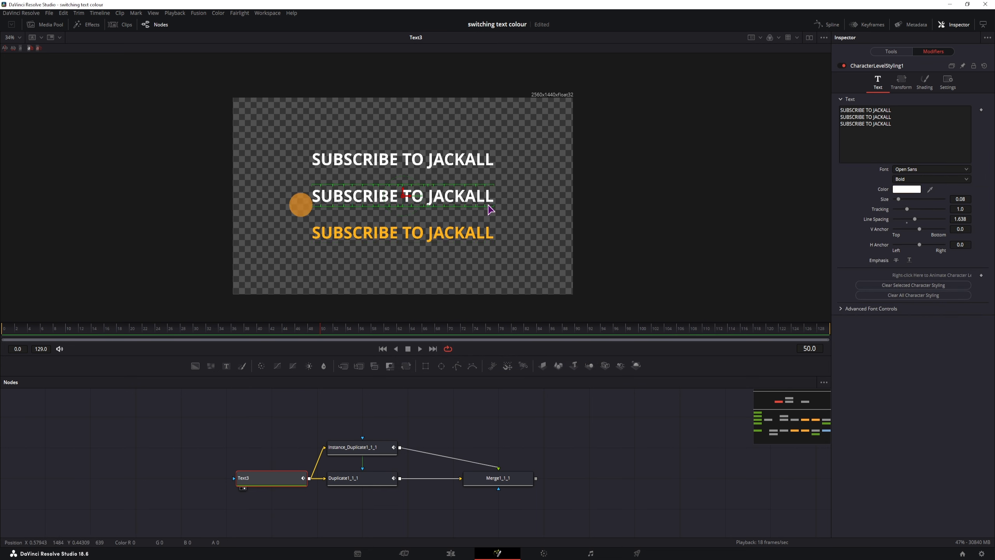
{"action": "left_click", "coordinate": [898, 190]}
{"action": "left_click", "coordinate": [507, 230]}
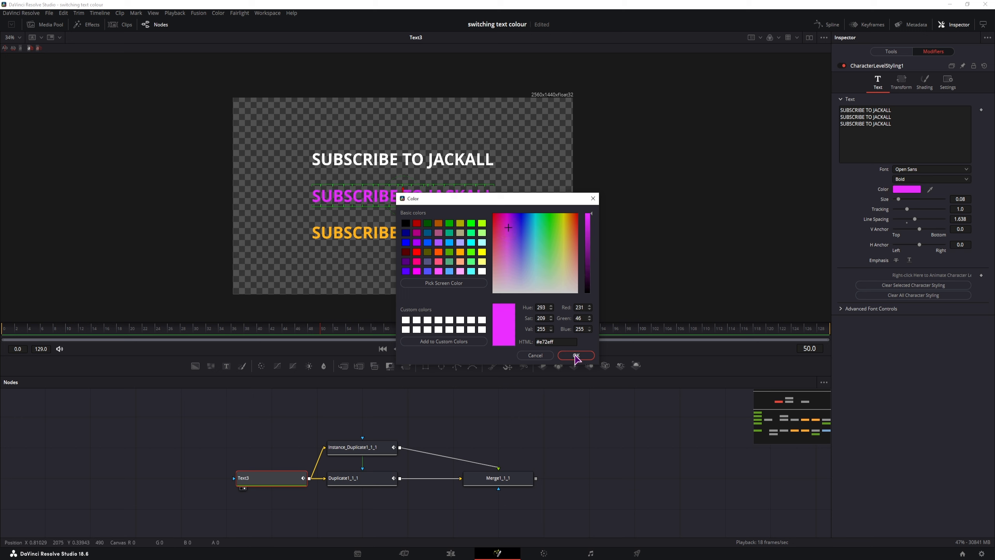
{"action": "left_click", "coordinate": [575, 355]}
Colour only the word "JACKALL" in the bottom line a darker blue (#1575ce).
{"action": "left_click_drag", "start_coordinate": [514, 253], "coordinate": [431, 233]}
{"action": "left_click", "coordinate": [901, 190]}
{"action": "left_click", "coordinate": [528, 221]}
{"action": "left_click", "coordinate": [589, 229]}
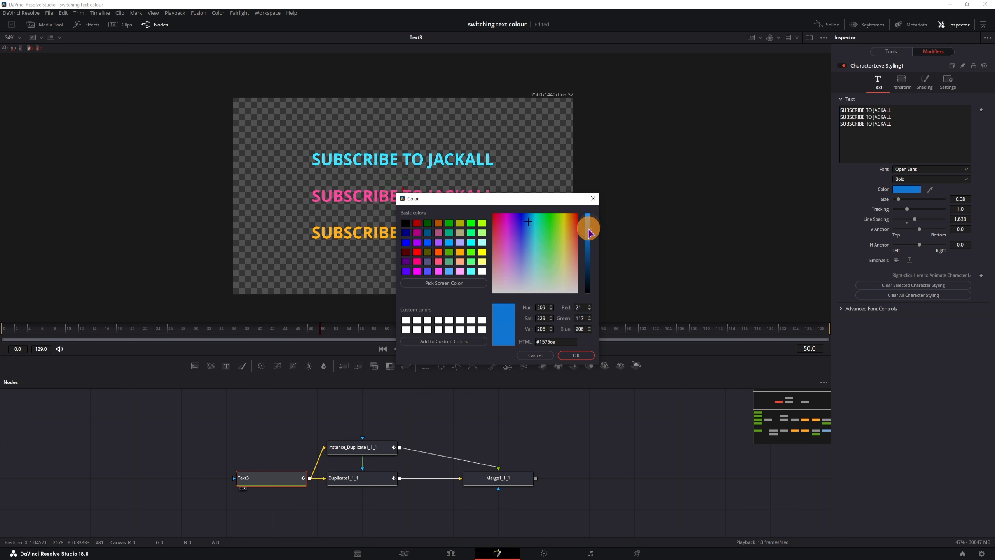
{"action": "left_click", "coordinate": [575, 355]}
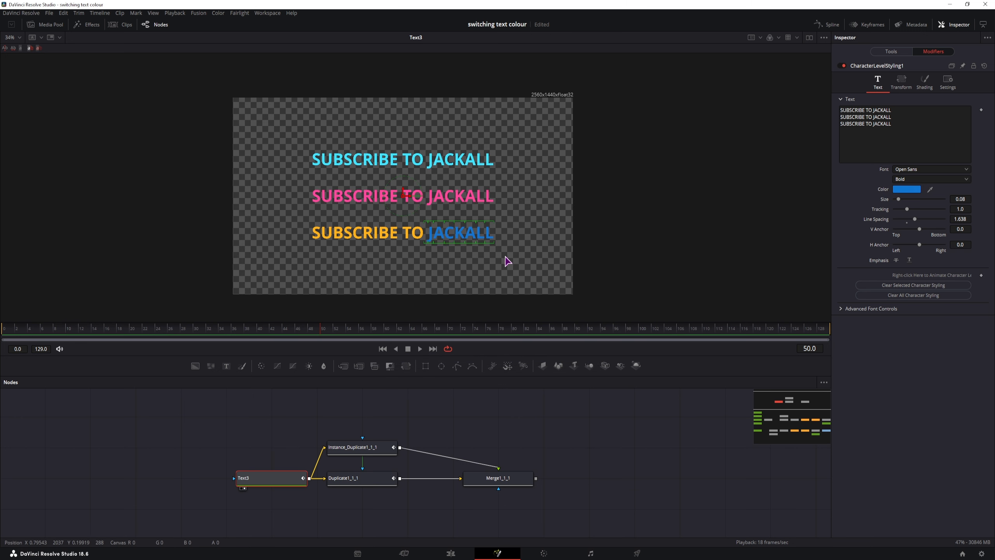